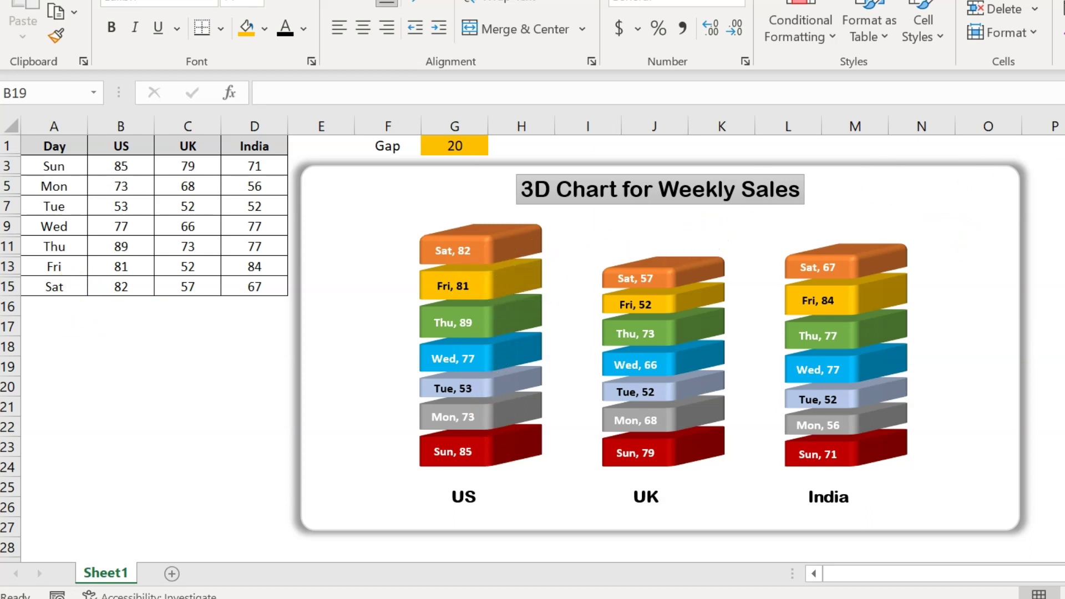
Set the Gap value in G1 to 30, inspect a sales formula, and recalculate with F9.
{"action": "left_click", "coordinate": [466, 144]}
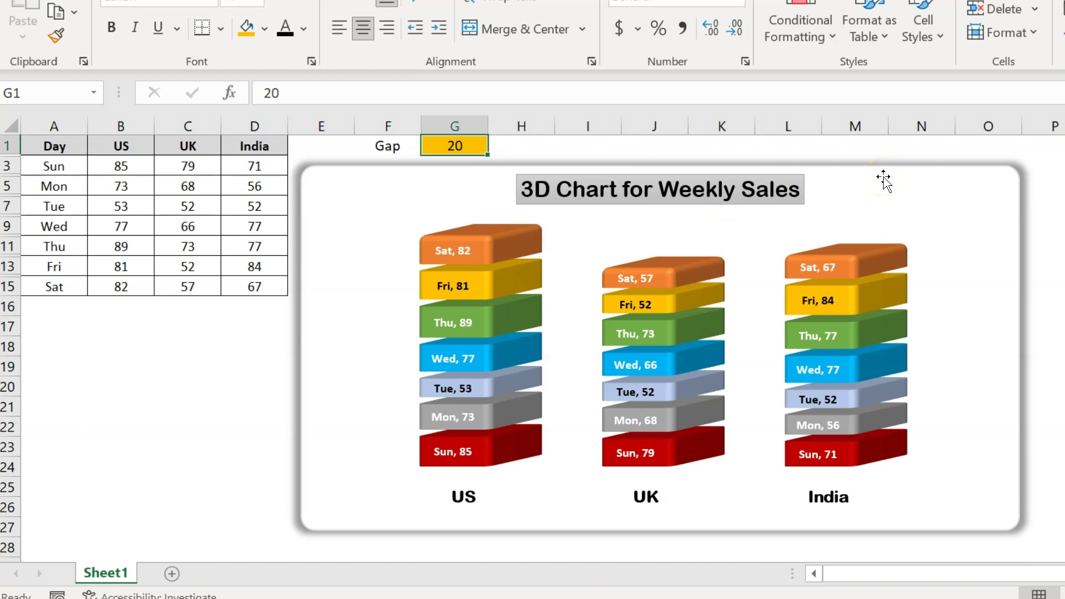
{"action": "type", "text": "30"}
{"action": "key", "text": "Return"}
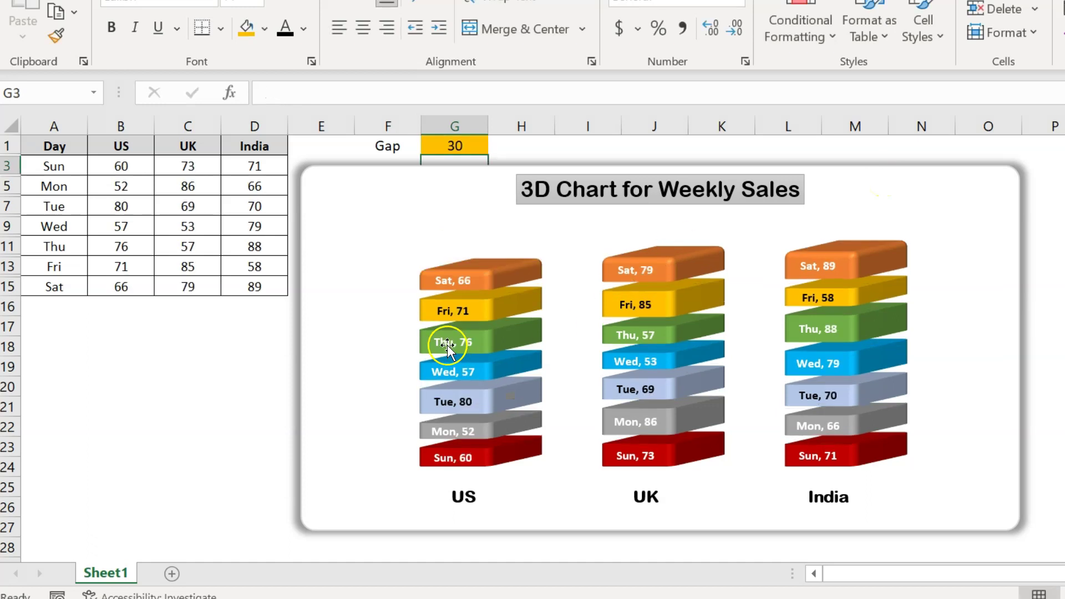
{"action": "left_click", "coordinate": [161, 366]}
{"action": "left_click", "coordinate": [126, 167]}
{"action": "left_click", "coordinate": [192, 187]}
{"action": "left_click", "coordinate": [257, 286]}
{"action": "left_click", "coordinate": [150, 249]}
{"action": "left_click", "coordinate": [203, 424]}
{"action": "left_click", "coordinate": [255, 366]}
{"action": "key", "text": "F9"}
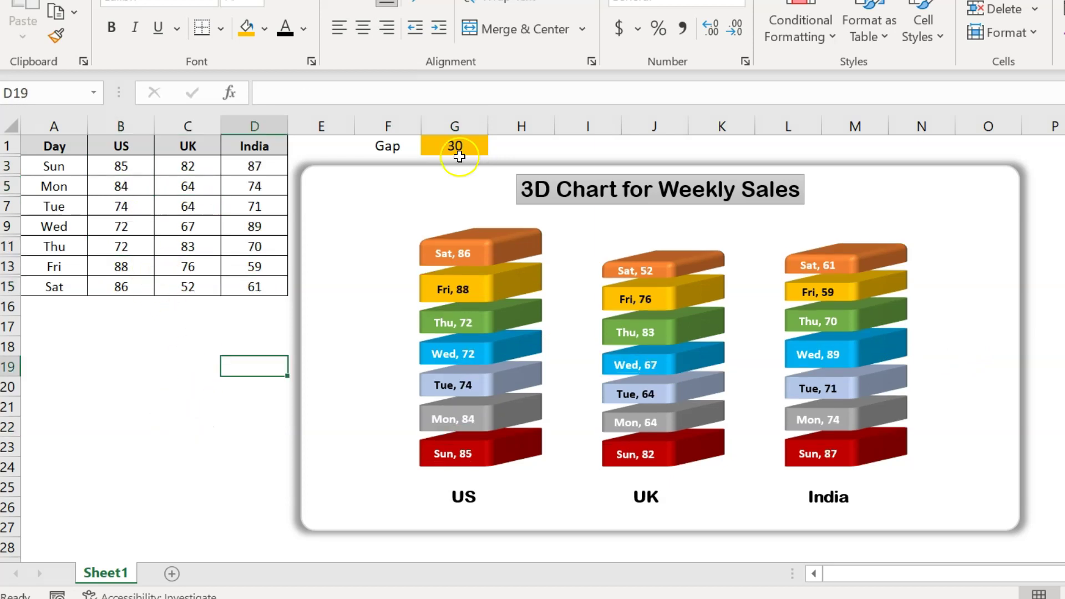
Try Gap values 0, 10 and 20 to see the slabs touch and separate.
{"action": "left_click", "coordinate": [460, 155]}
{"action": "type", "text": "0"}
{"action": "key", "text": "Return"}
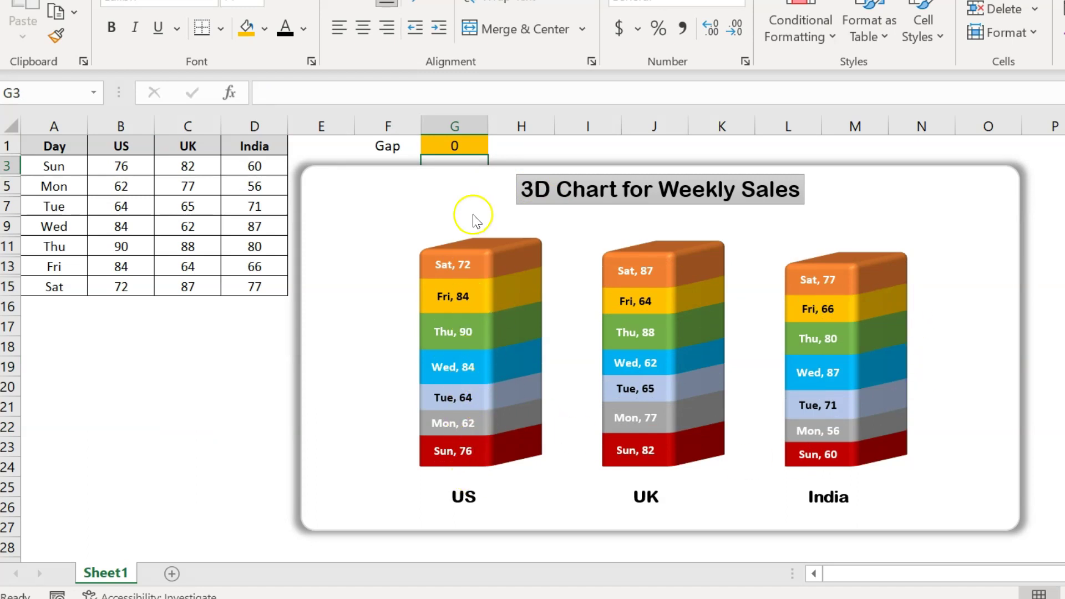
{"action": "left_click", "coordinate": [460, 146]}
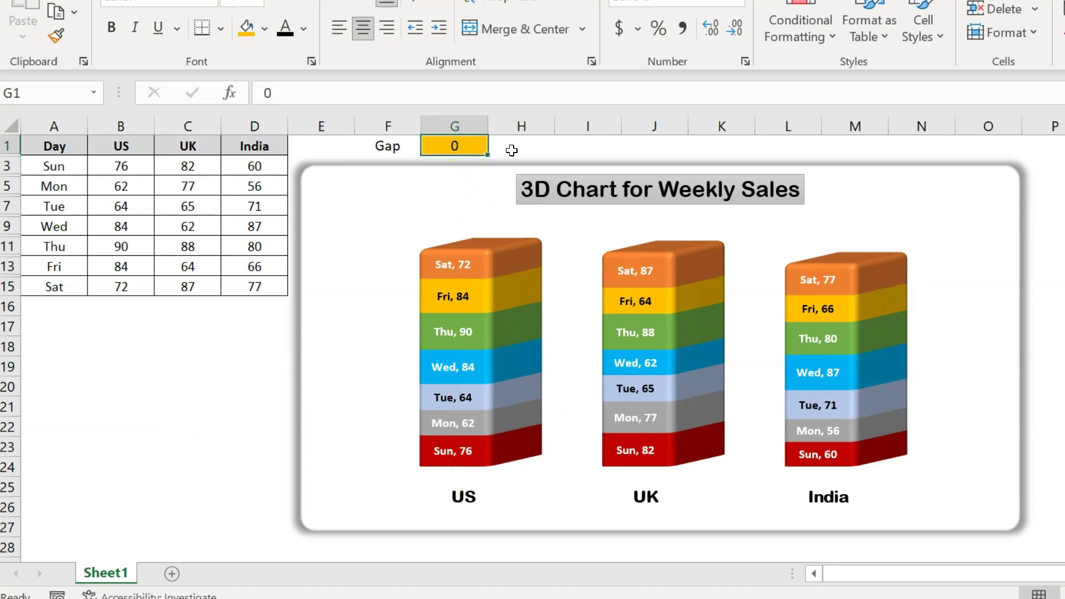
{"action": "type", "text": "10"}
{"action": "key", "text": "Return"}
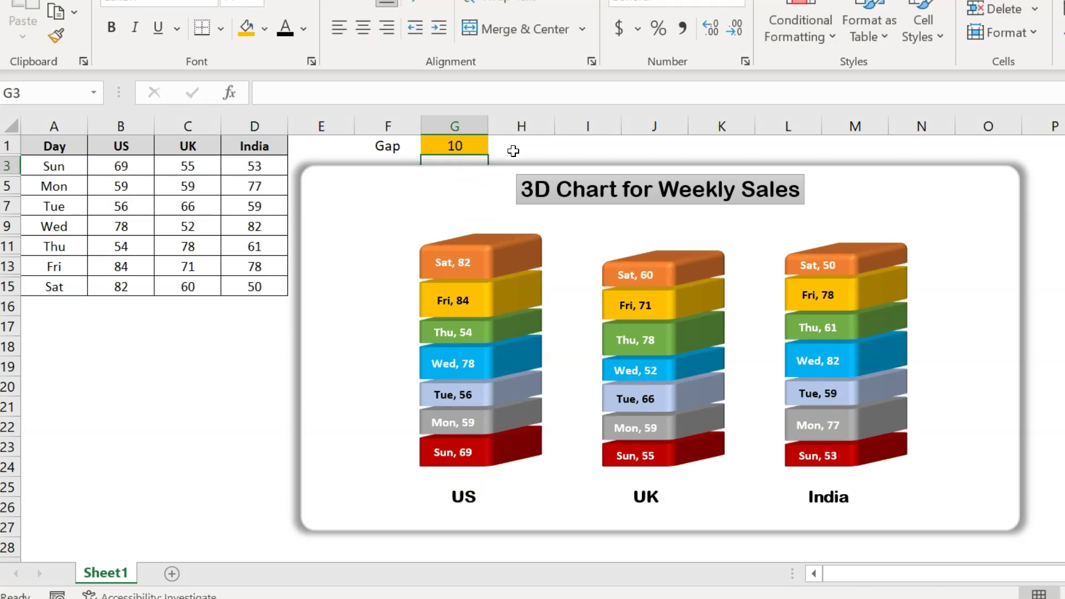
{"action": "left_click", "coordinate": [461, 145]}
{"action": "type", "text": "2"}
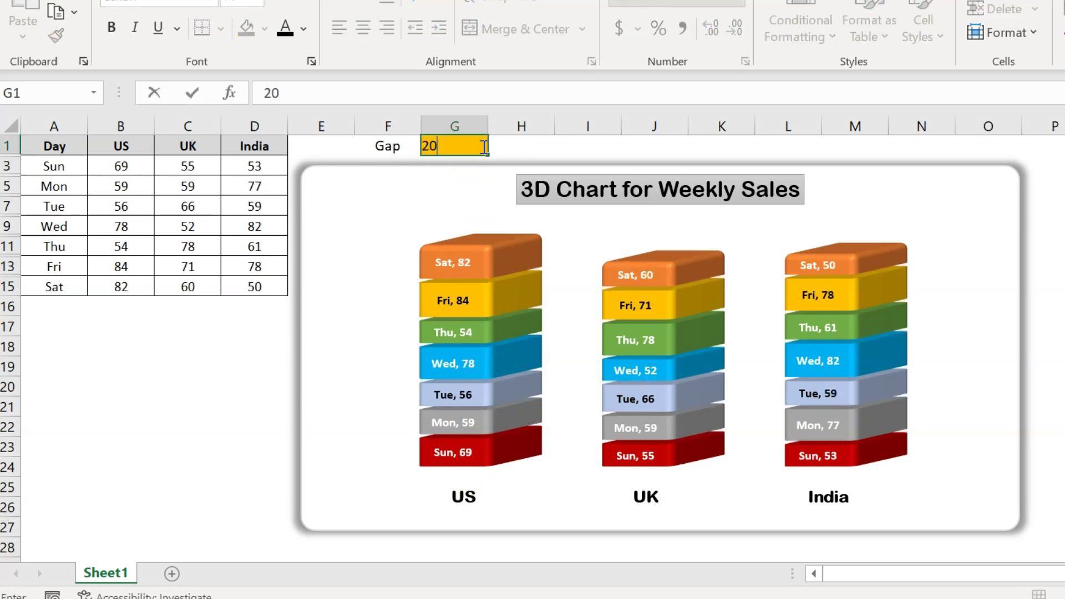
{"action": "key", "text": "Return"}
Widen the gap to 50, check B5's RANDBETWEEN formula, then restore Gap to 20.
{"action": "left_click", "coordinate": [482, 146]}
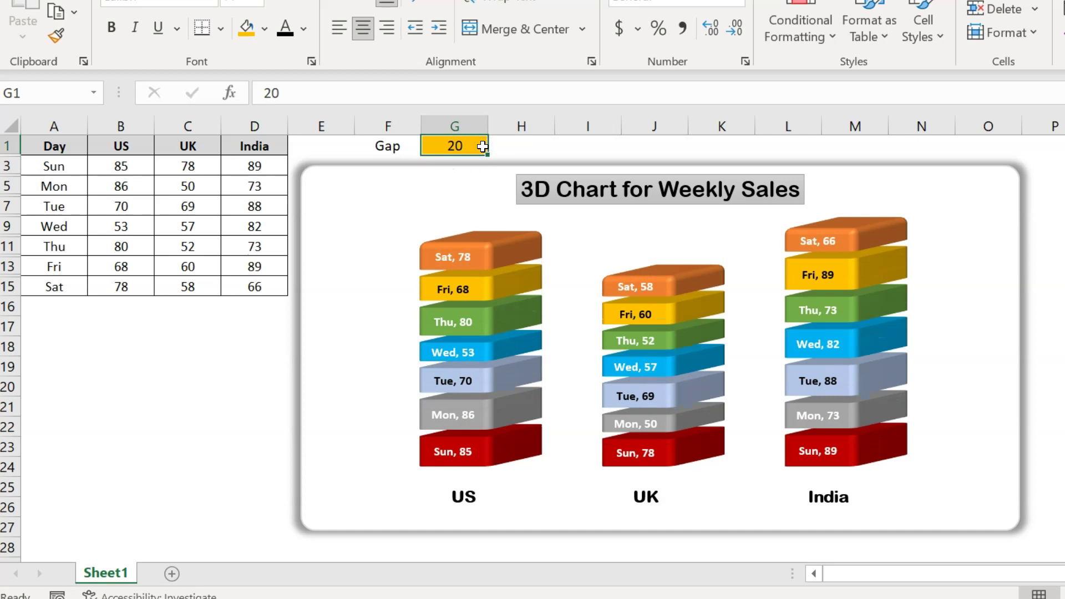
{"action": "type", "text": "5"}
{"action": "key", "text": "Return"}
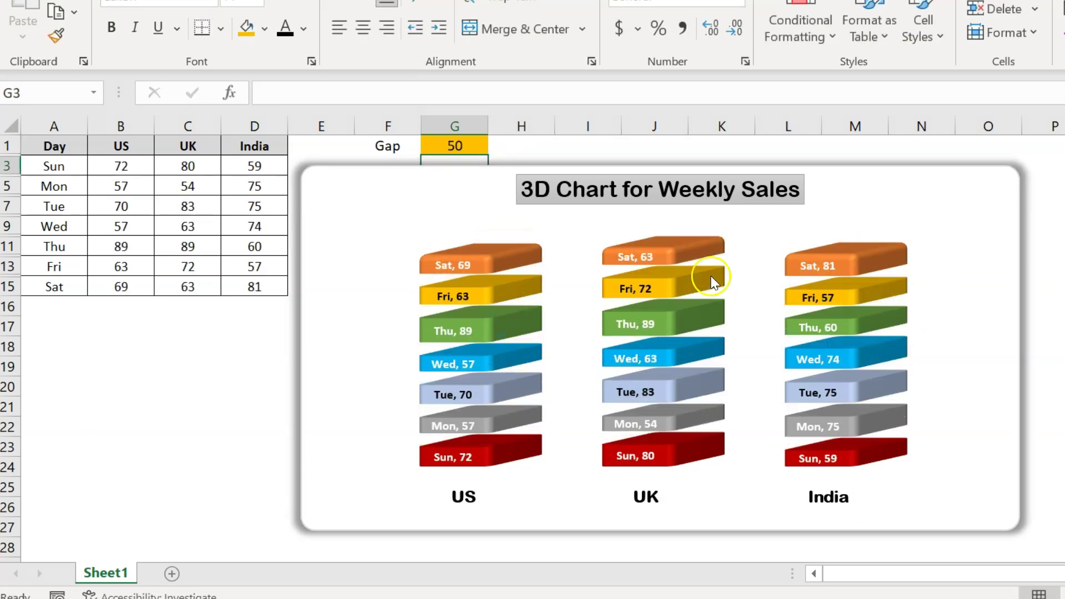
{"action": "left_click", "coordinate": [483, 149]}
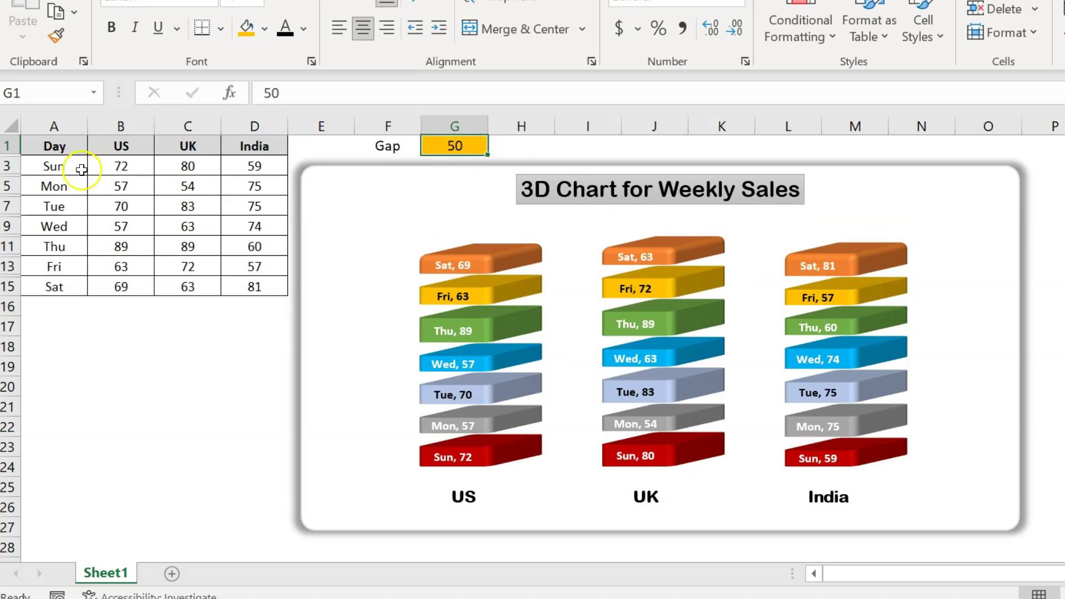
{"action": "left_click", "coordinate": [133, 186]}
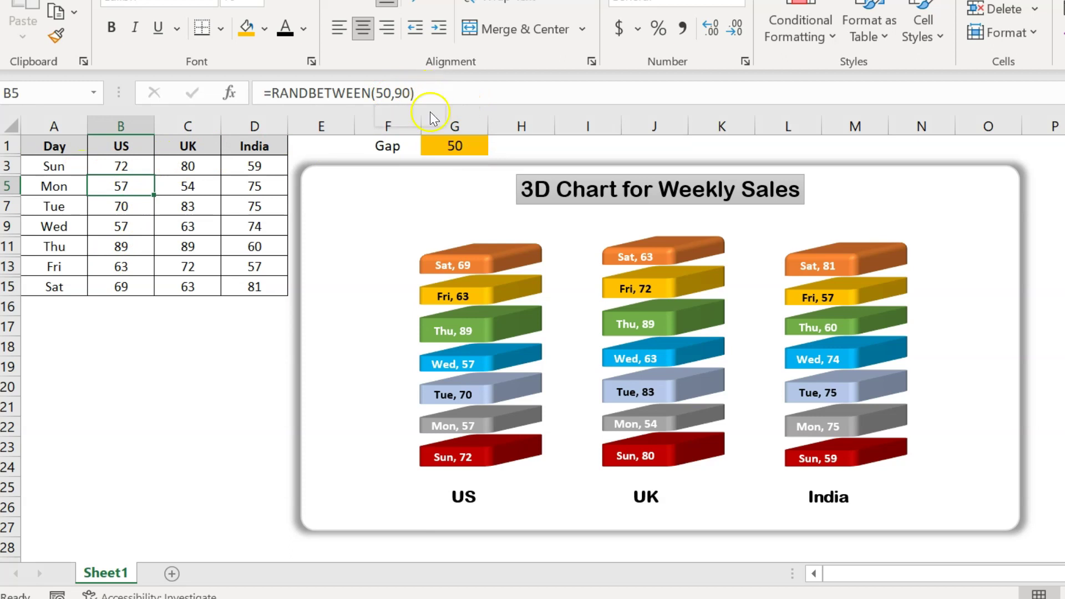
{"action": "left_click", "coordinate": [460, 145]}
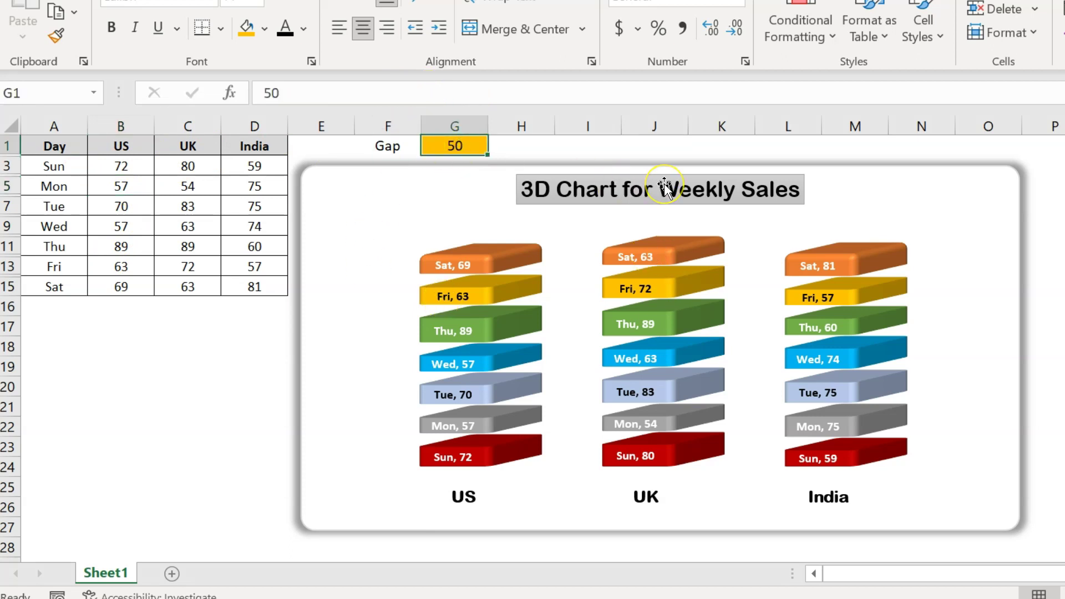
{"action": "type", "text": "20"}
{"action": "key", "text": "Return"}
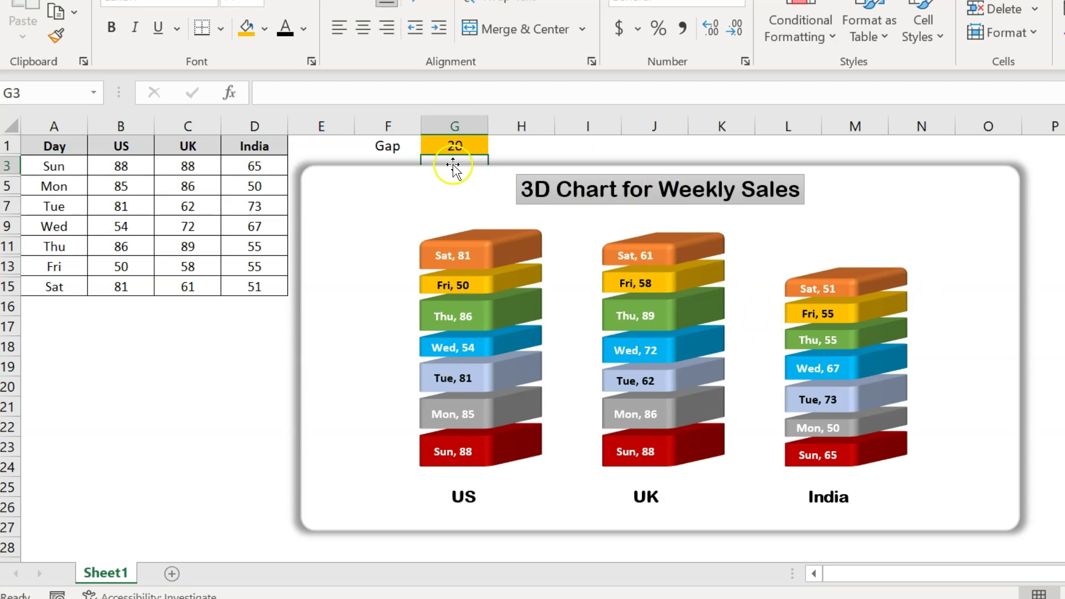
{"action": "left_click", "coordinate": [457, 147]}
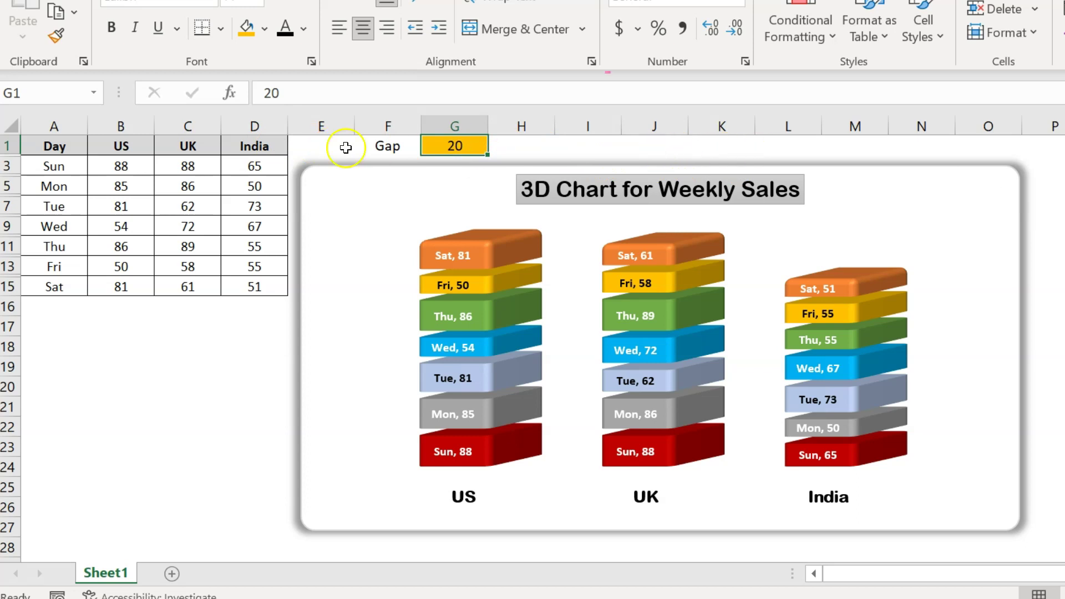
{"action": "left_click", "coordinate": [187, 430]}
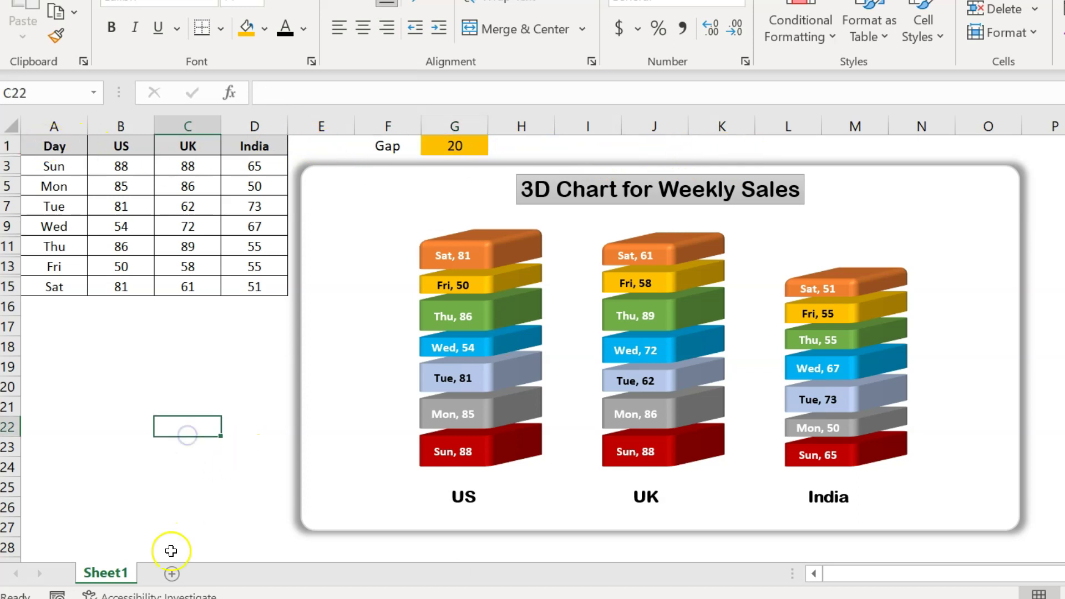
On a new Sheet2, enter the Day header and autofill Sun through Sat in column A.
{"action": "left_click", "coordinate": [209, 574]}
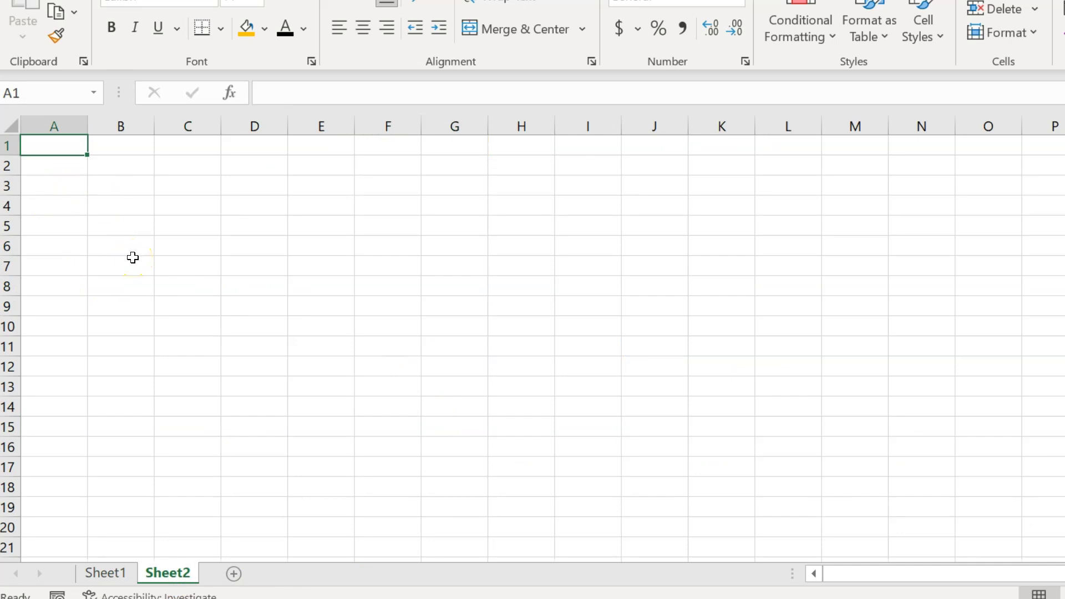
{"action": "type", "text": "Day"}
{"action": "key", "text": "Return"}
{"action": "type", "text": "Sun"}
{"action": "key", "text": "Return"}
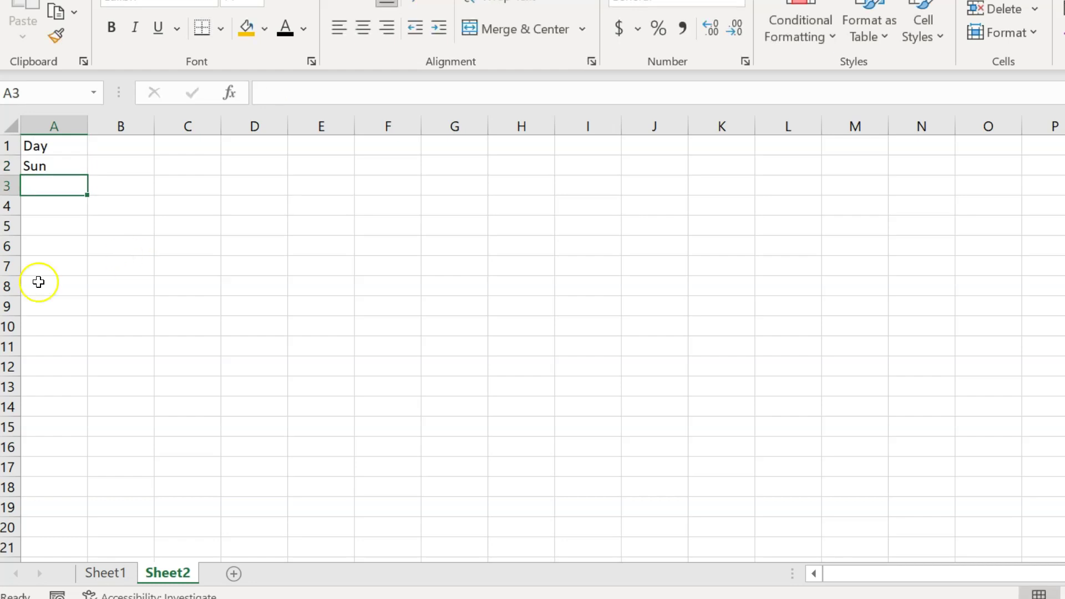
{"action": "left_click", "coordinate": [62, 167]}
{"action": "left_click_drag", "start_coordinate": [87, 175], "coordinate": [88, 300]}
Enter the country headers US, UK and India in B1:D1.
{"action": "left_click", "coordinate": [133, 153]}
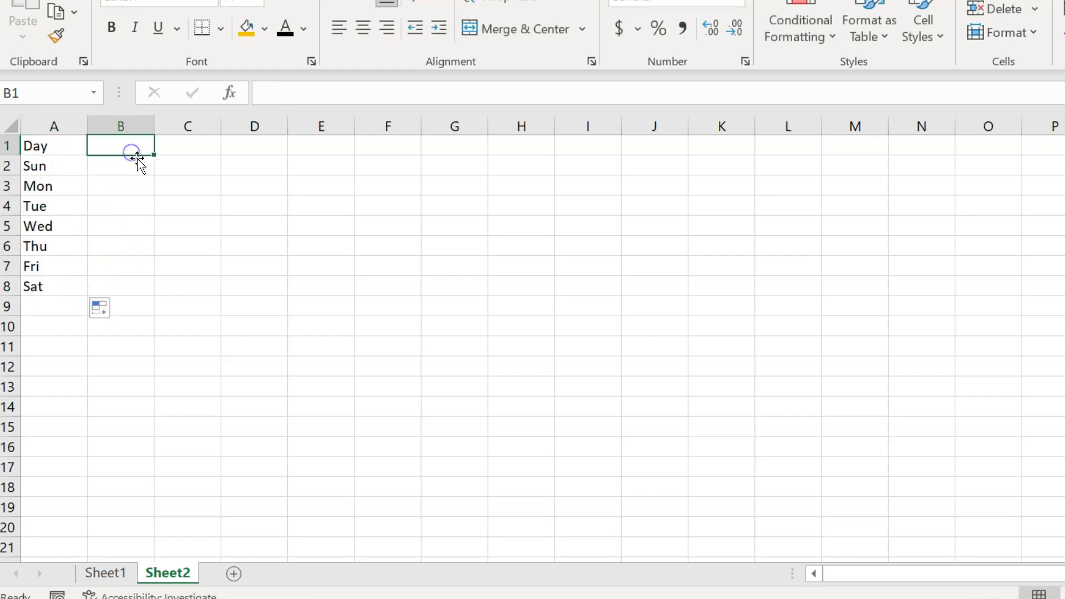
{"action": "type", "text": "U"}
{"action": "key", "text": "Tab"}
{"action": "type", "text": "UK"}
{"action": "key", "text": "Tab"}
{"action": "type", "text": "I"}
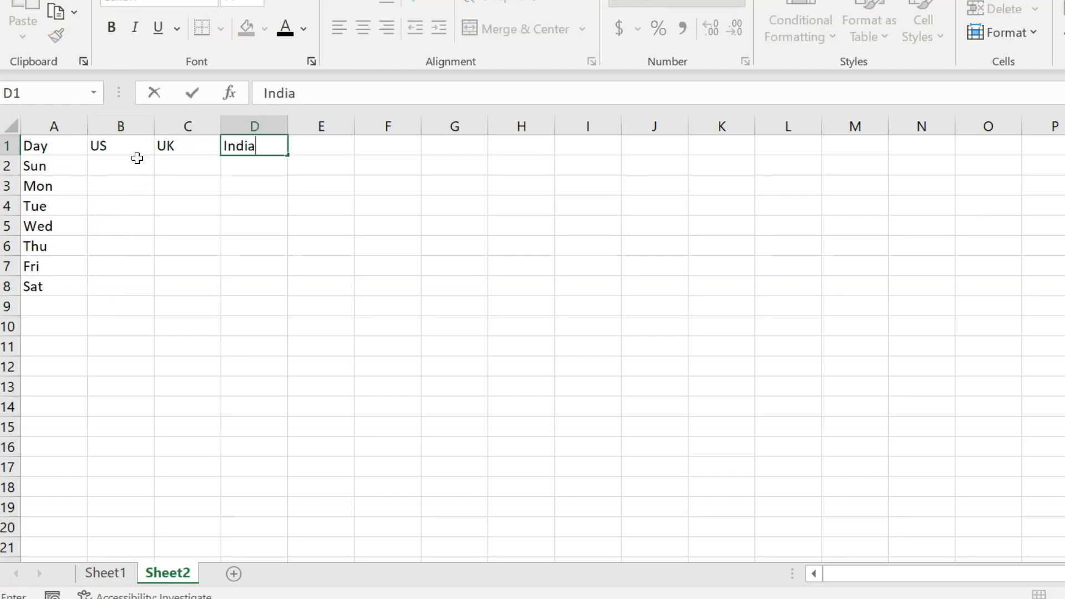
{"action": "key", "text": "Return"}
Enter the formula =RANDBETWEEN(50,90) in B2.
{"action": "key", "text": "shift+Down"}
{"action": "key", "text": "Up"}
{"action": "key", "text": "Down"}
{"action": "type", "text": "=ra"}
{"action": "key", "text": "Down"}
{"action": "key", "text": "Down"}
{"action": "key", "text": "Down"}
{"action": "key", "text": "Tab"}
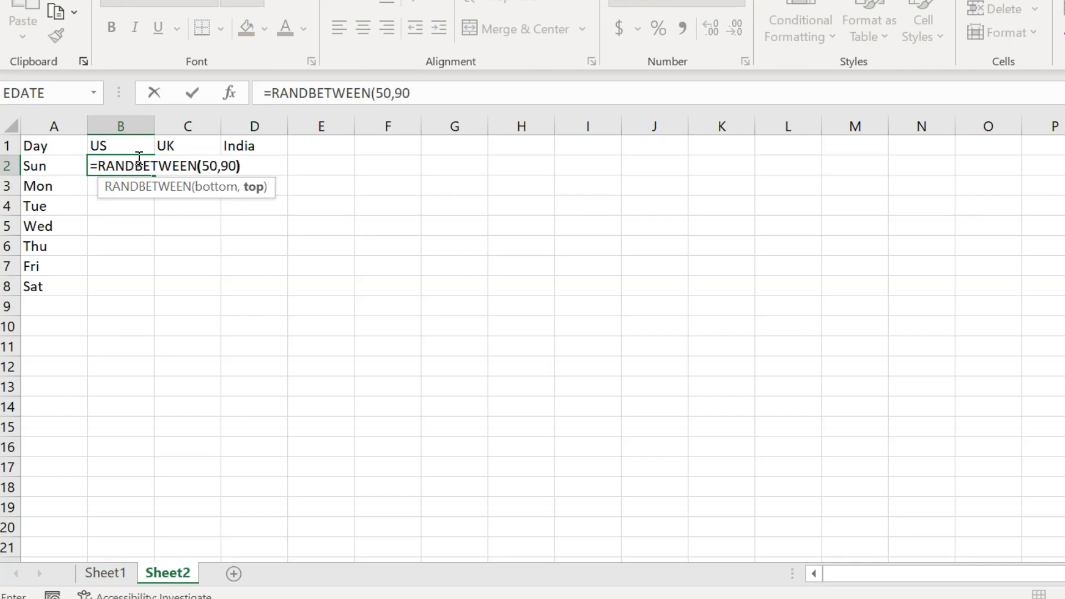
{"action": "key", "text": "Return"}
Copy the B2 formula across the whole B2:D8 sales range.
{"action": "left_click", "coordinate": [138, 157]}
{"action": "key", "text": "shift+Down"}
{"action": "key", "text": "shift+Down"}
{"action": "key", "text": "shift+Down"}
{"action": "key", "text": "shift+Down"}
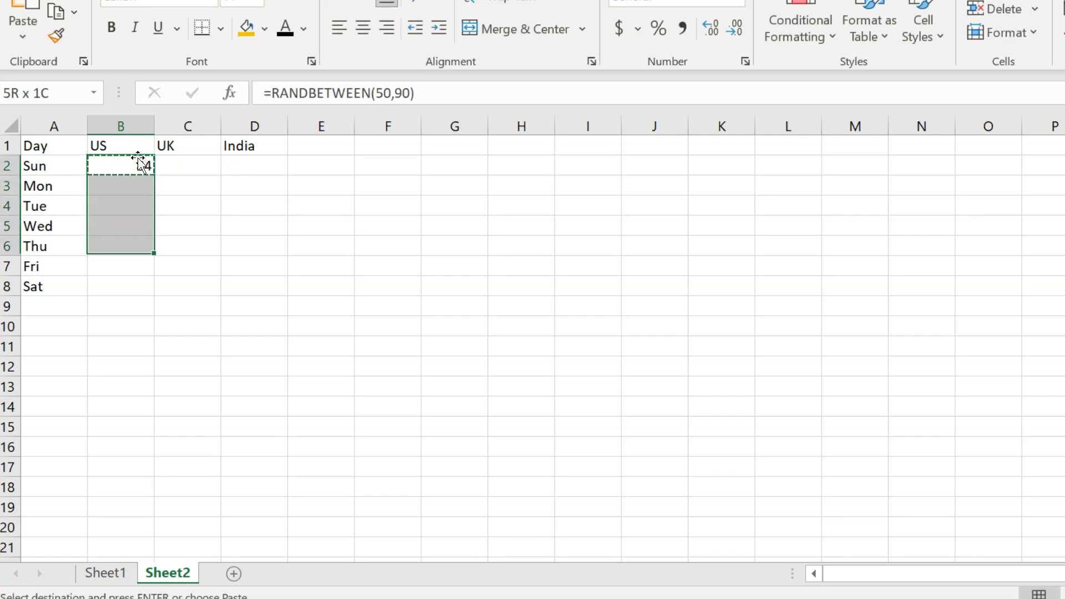
{"action": "key", "text": "shift+Down"}
{"action": "key", "text": "shift+Down"}
{"action": "key", "text": "shift+Right"}
{"action": "key", "text": "shift+Right"}
{"action": "key", "text": "ctrl+v"}
{"action": "key", "text": "Up"}
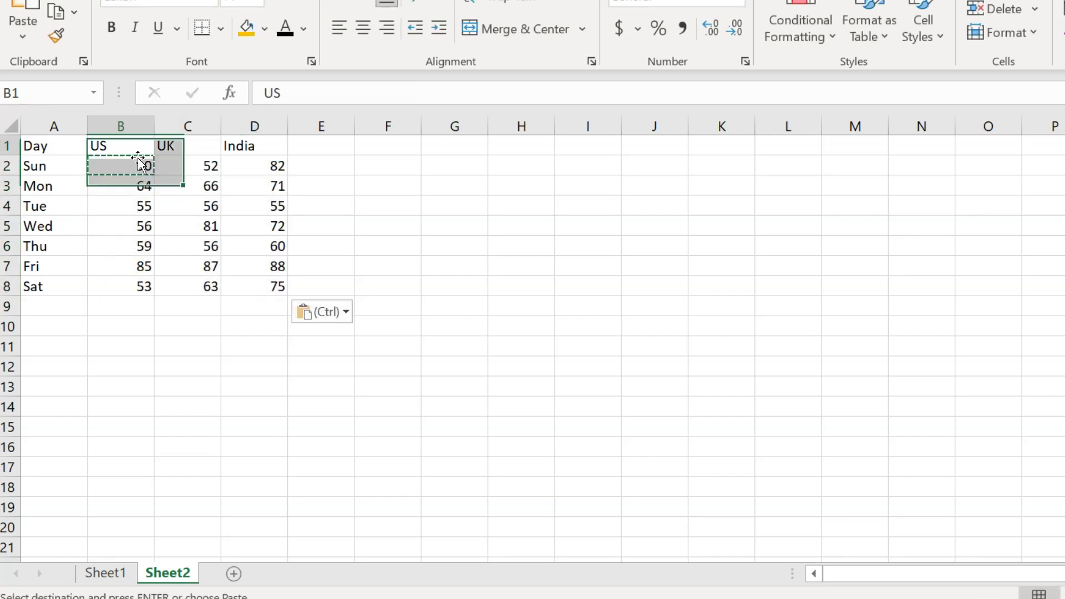
{"action": "key", "text": "Escape"}
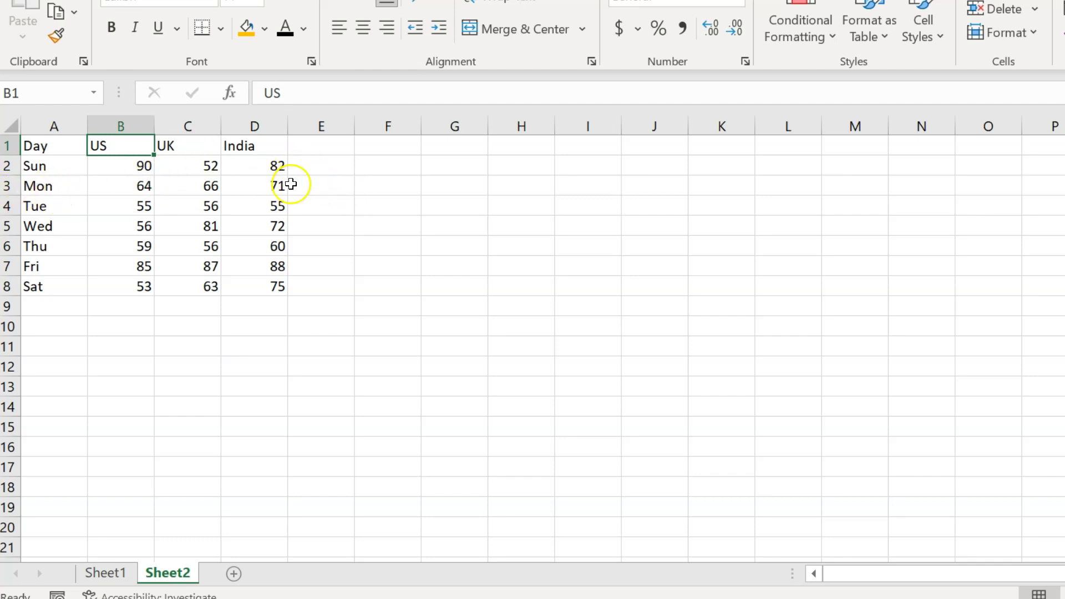
{"action": "left_click", "coordinate": [9, 190]}
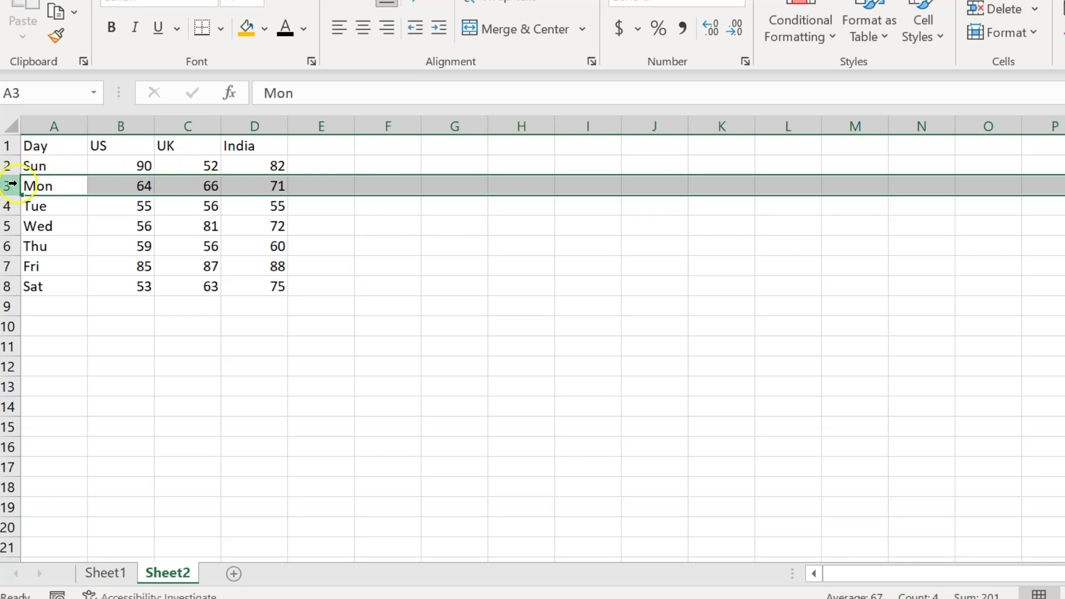
Insert a blank row above Mon and label it Gap in A3.
{"action": "right_click", "coordinate": [11, 184]}
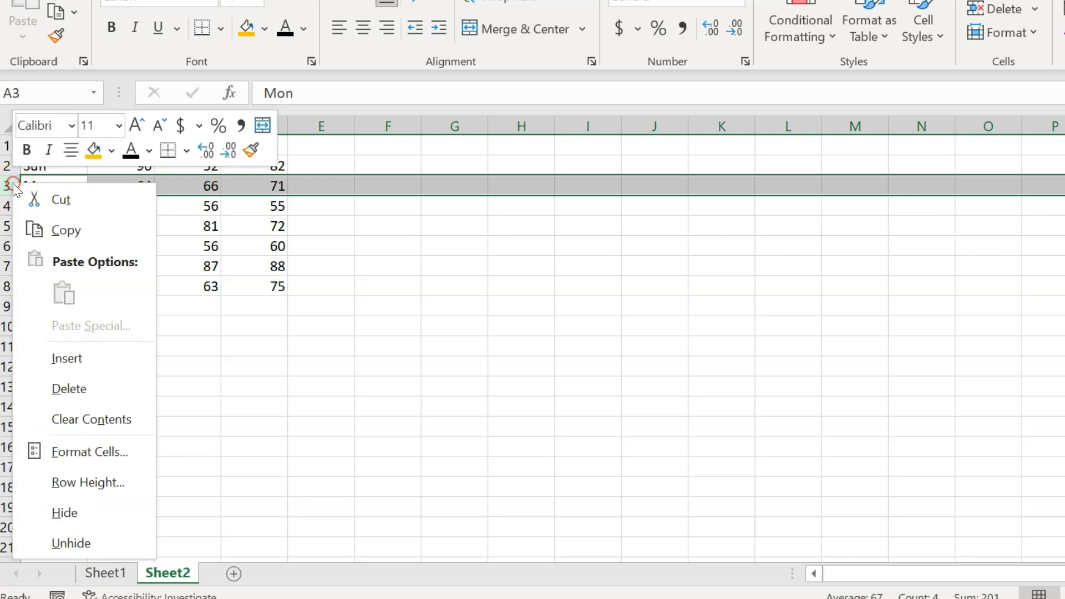
{"action": "left_click", "coordinate": [88, 358]}
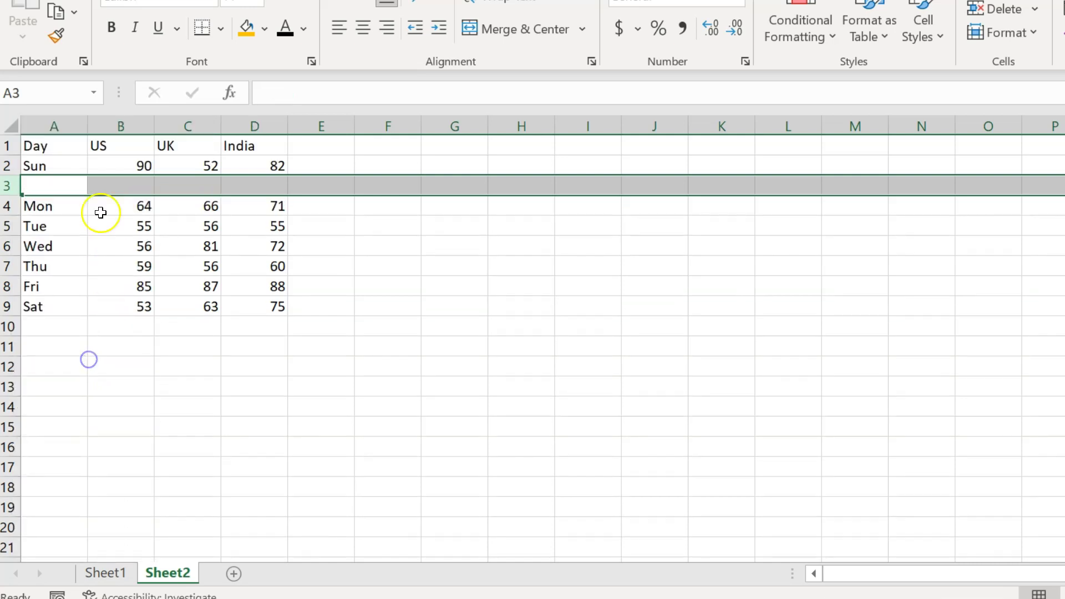
{"action": "left_click", "coordinate": [61, 183]}
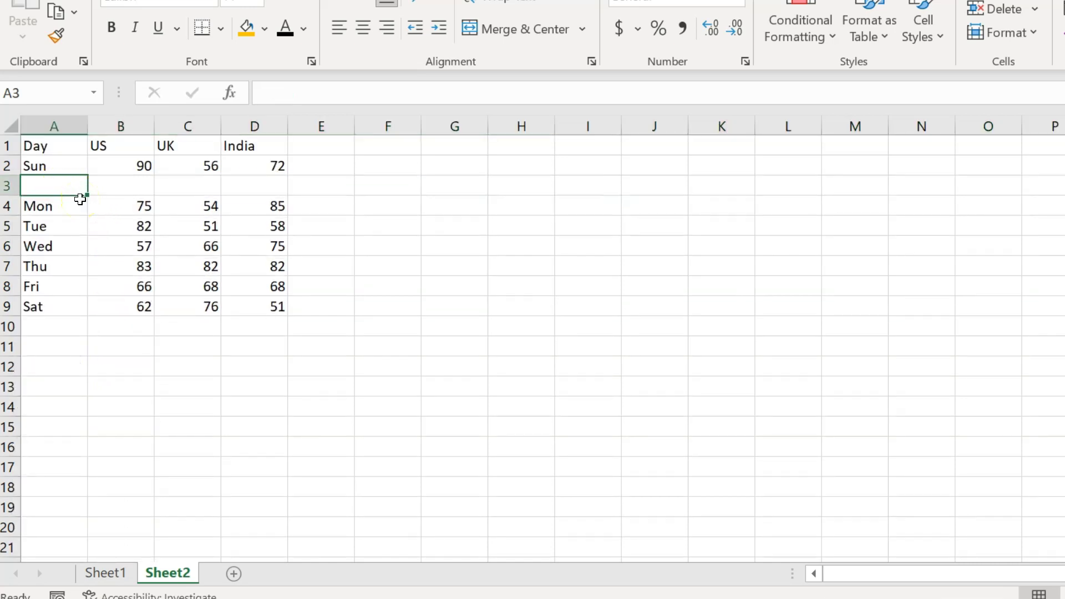
{"action": "type", "text": "Gap"}
{"action": "key", "text": "Tab"}
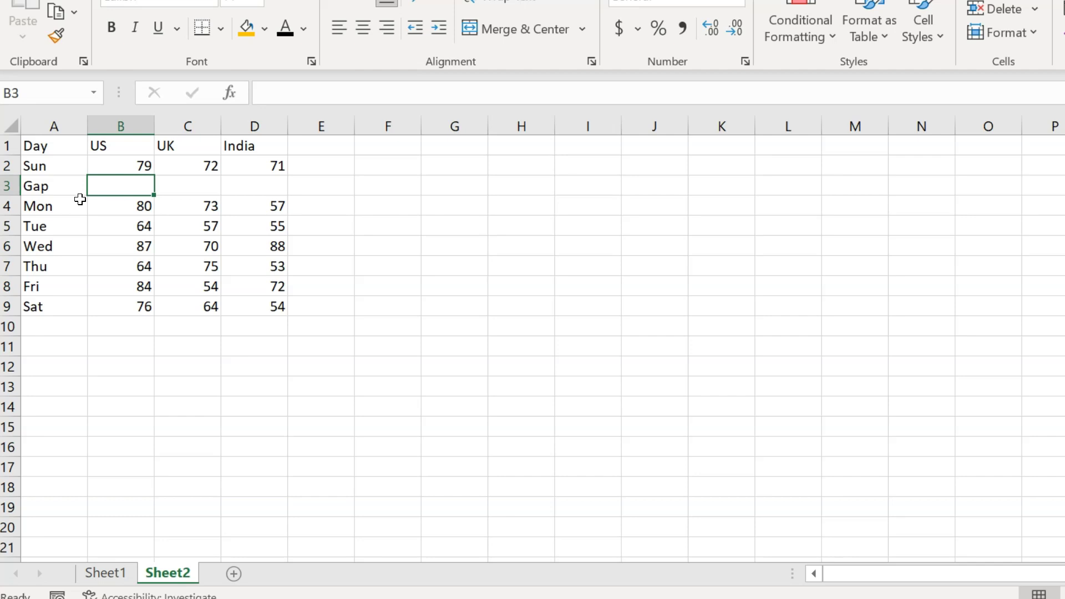
Add a Gap label in G1 with the value 20 in H1.
{"action": "left_click", "coordinate": [475, 145]}
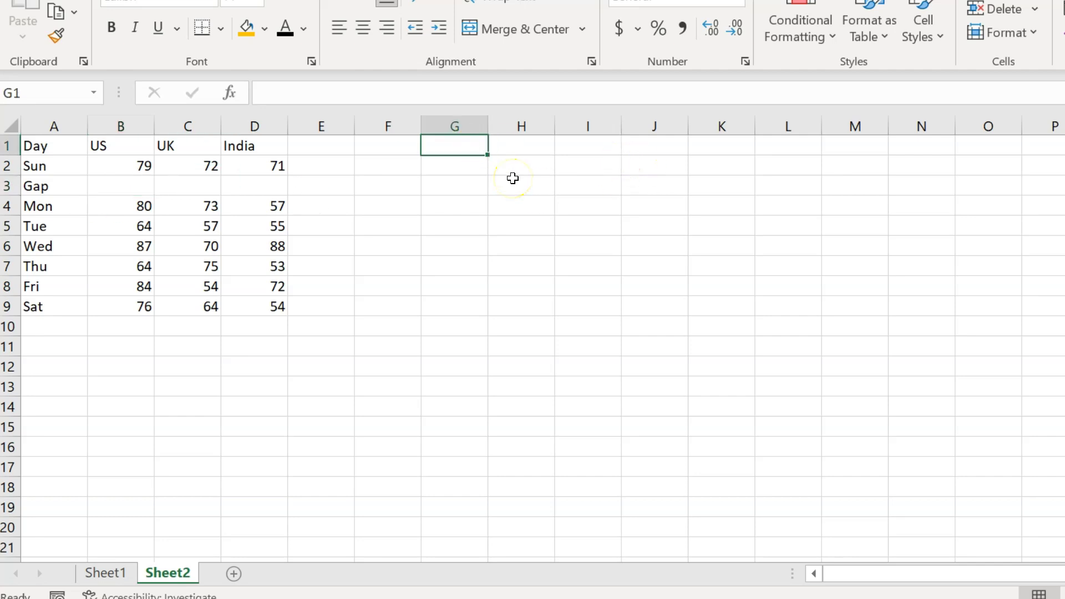
{"action": "type", "text": "Gap"}
{"action": "key", "text": "Tab"}
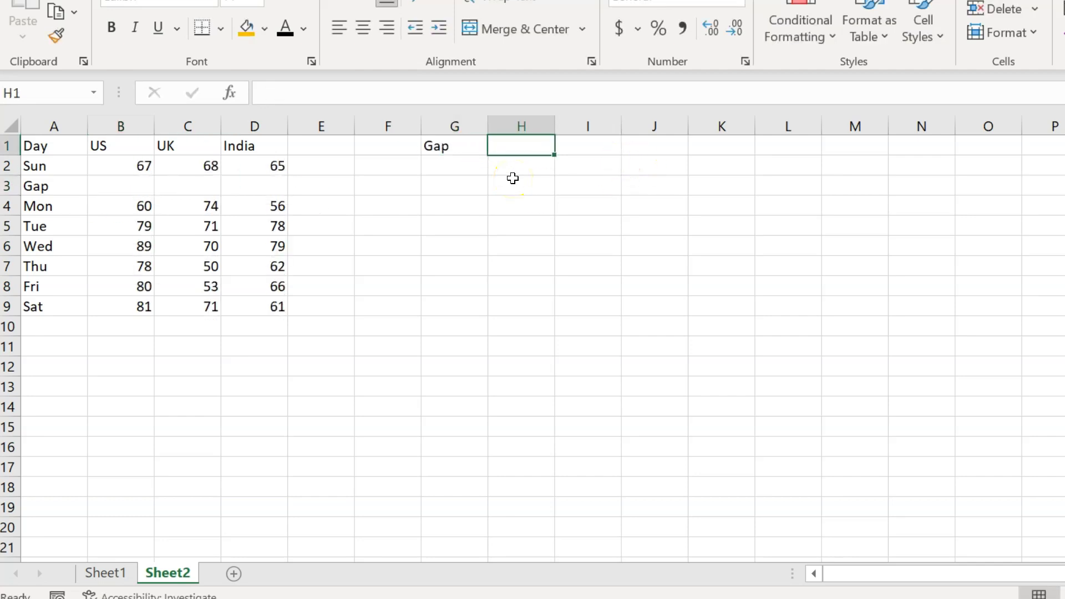
{"action": "type", "text": "20"}
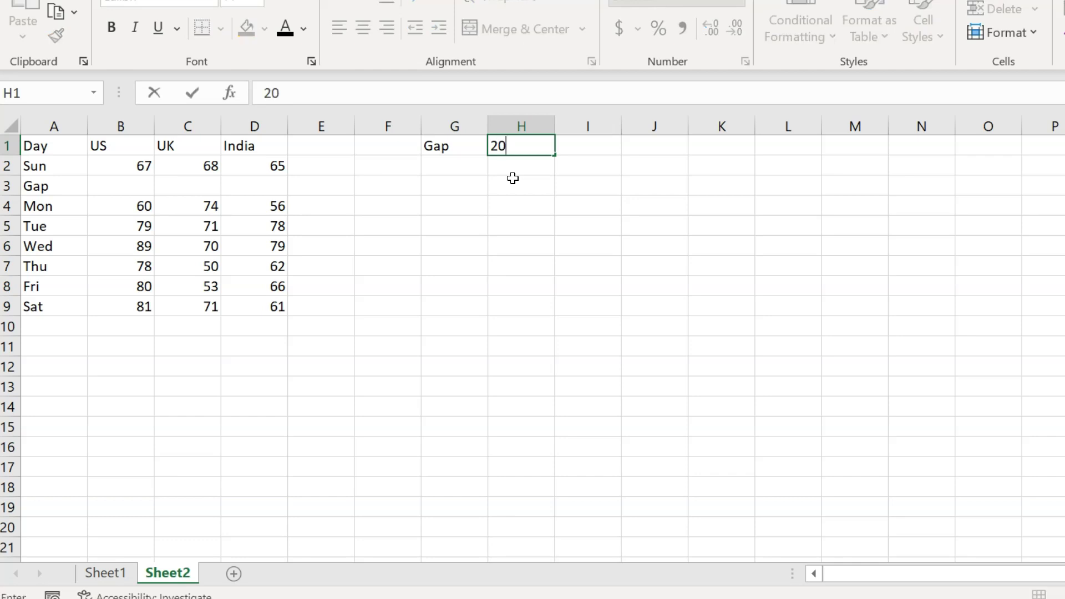
{"action": "key", "text": "Return"}
{"action": "left_click", "coordinate": [140, 183]}
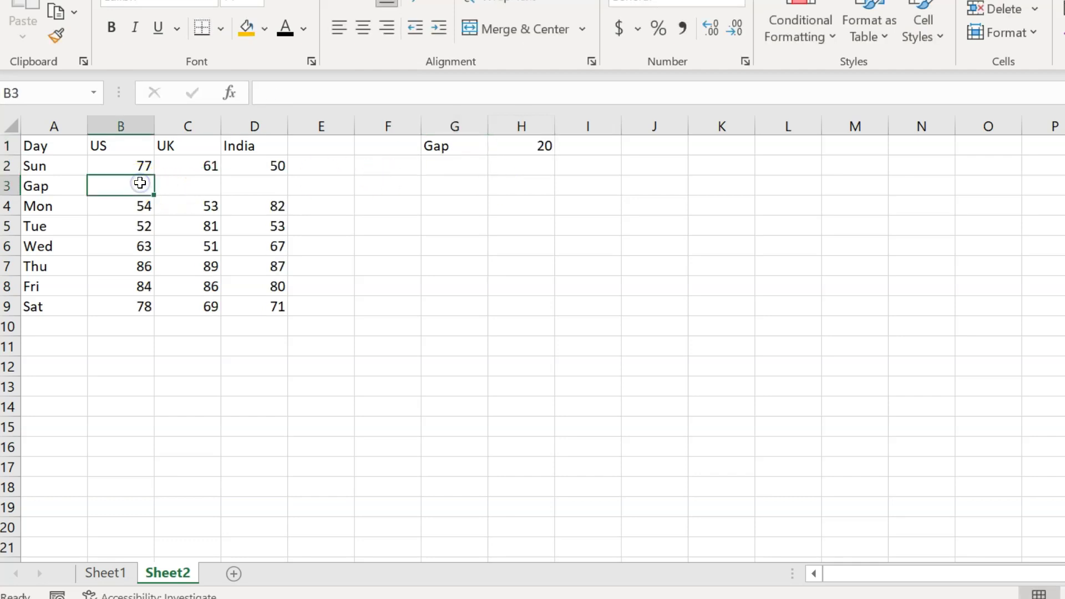
Enter =$H$1 in B3 and copy it into C3 and D3.
{"action": "type", "text": "="}
{"action": "left_click", "coordinate": [541, 146]}
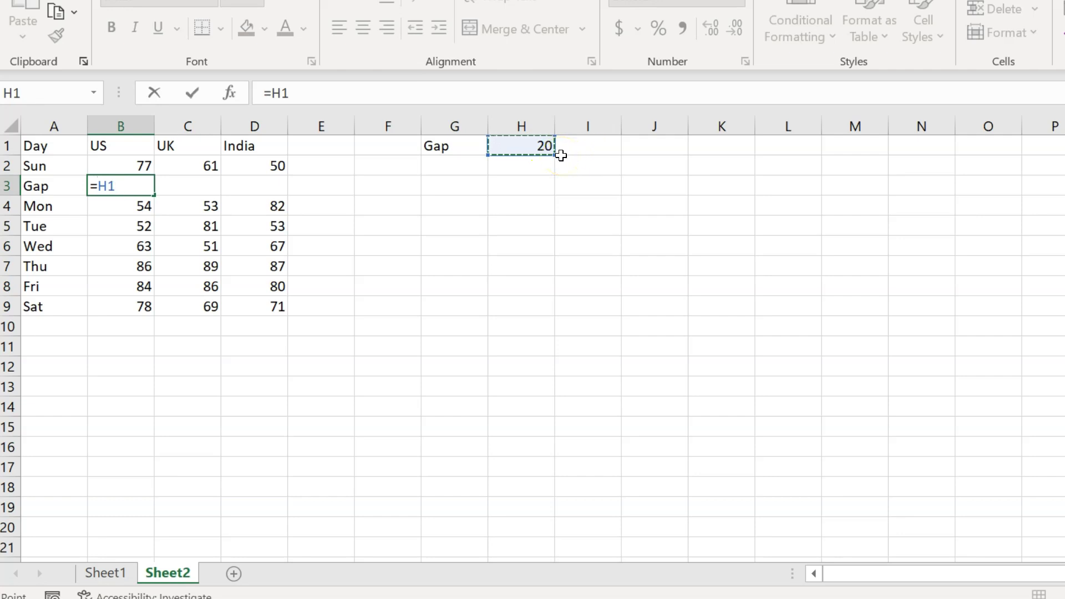
{"action": "key", "text": "F4"}
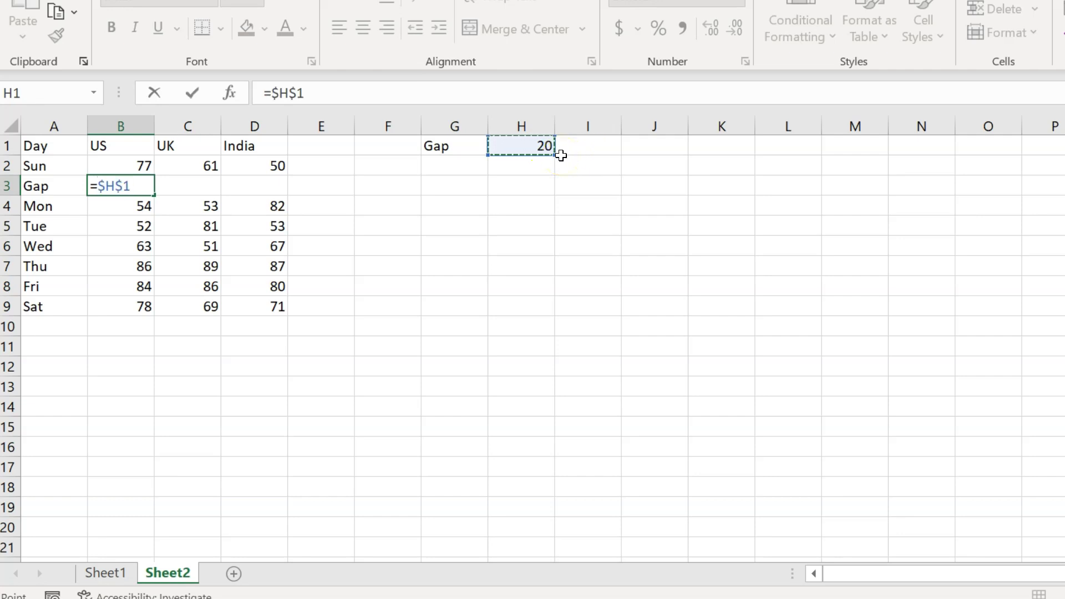
{"action": "key", "text": "Return"}
{"action": "key", "text": "Up"}
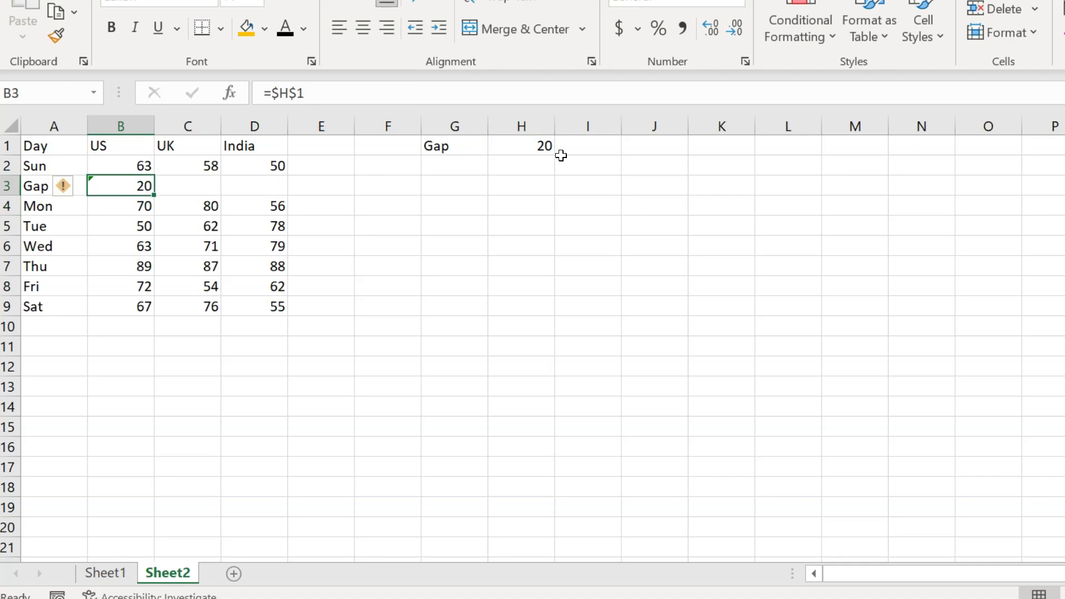
{"action": "key", "text": "ctrl+c"}
{"action": "key", "text": "shift+Right"}
{"action": "key", "text": "shift+Right"}
{"action": "key", "text": "ctrl+v"}
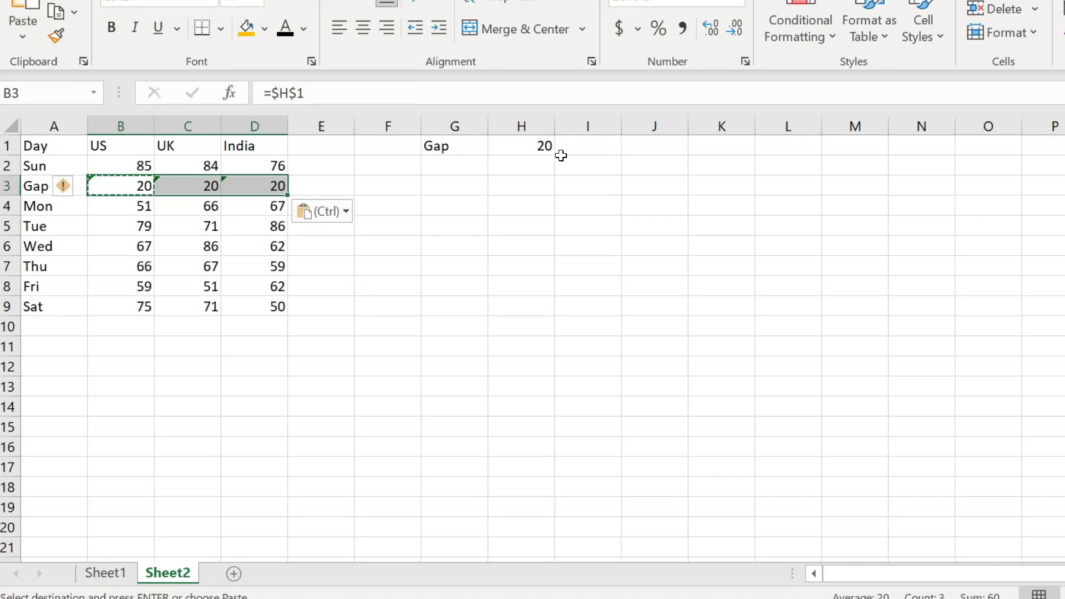
Copy the Gap row and insert copies above the Tue and Wed rows.
{"action": "key", "text": "Left"}
{"action": "key", "text": "shift+space"}
{"action": "key", "text": "ctrl+c"}
{"action": "left_click", "coordinate": [11, 225]}
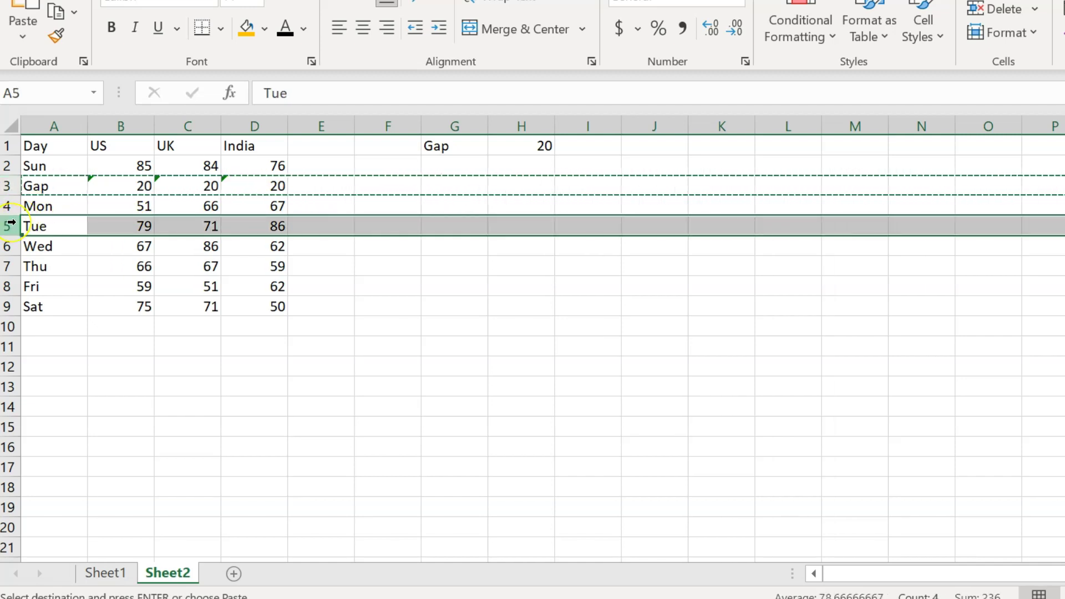
{"action": "right_click", "coordinate": [11, 222]}
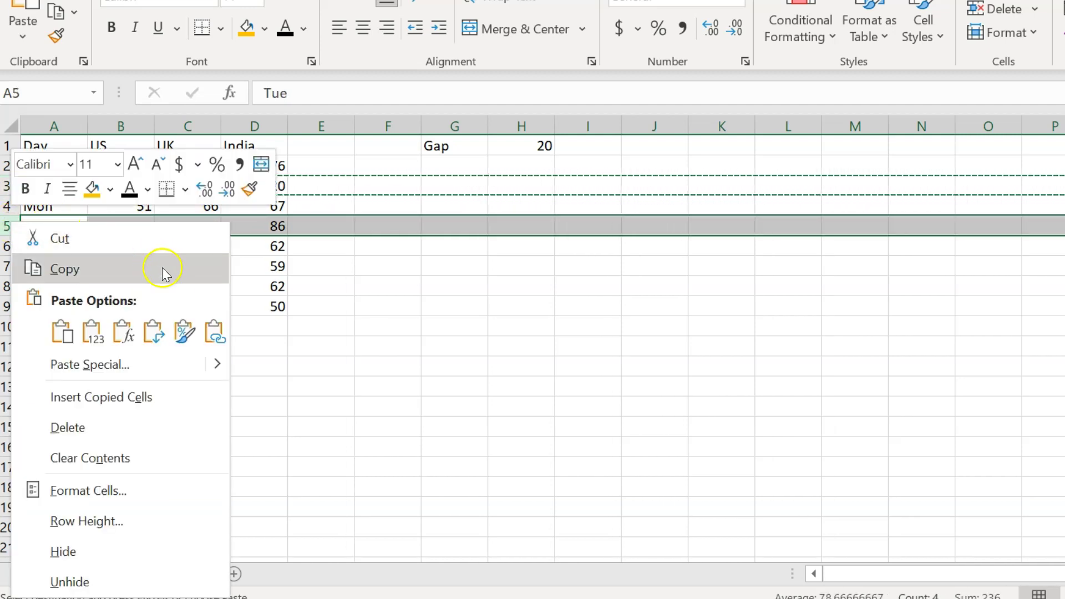
{"action": "left_click", "coordinate": [139, 404]}
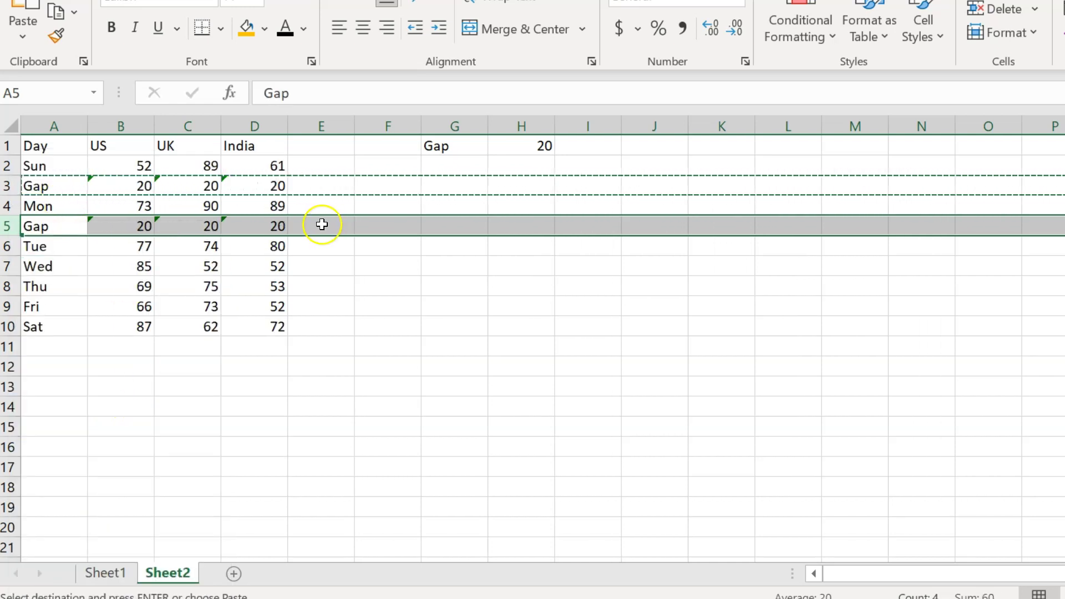
{"action": "left_click", "coordinate": [29, 267]}
{"action": "key", "text": "Escape"}
{"action": "left_click", "coordinate": [11, 226]}
{"action": "key", "text": "ctrl+c"}
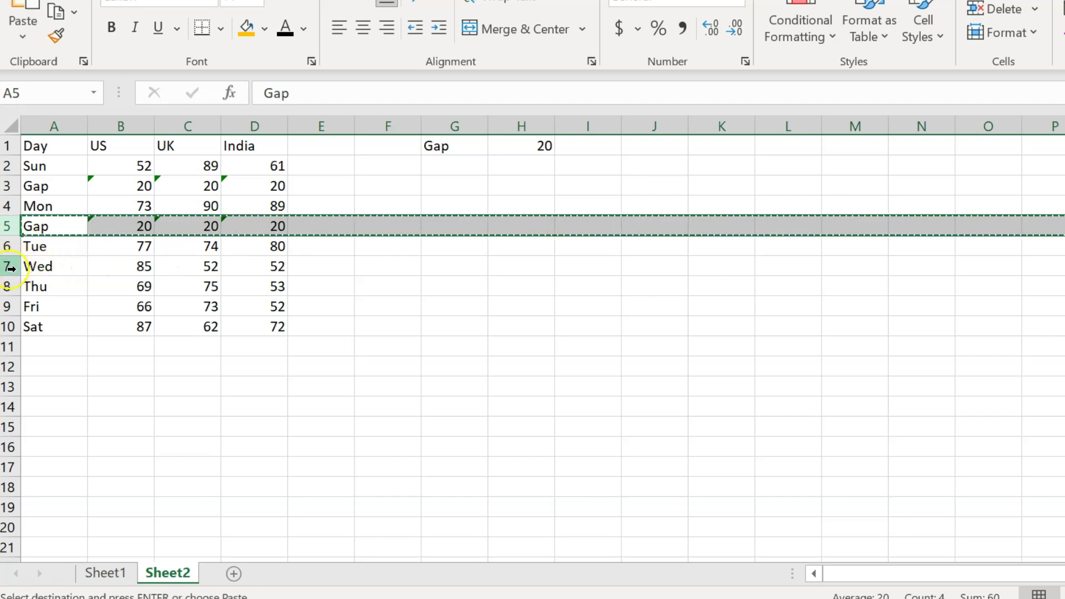
{"action": "left_click", "coordinate": [10, 267]}
{"action": "right_click", "coordinate": [10, 266]}
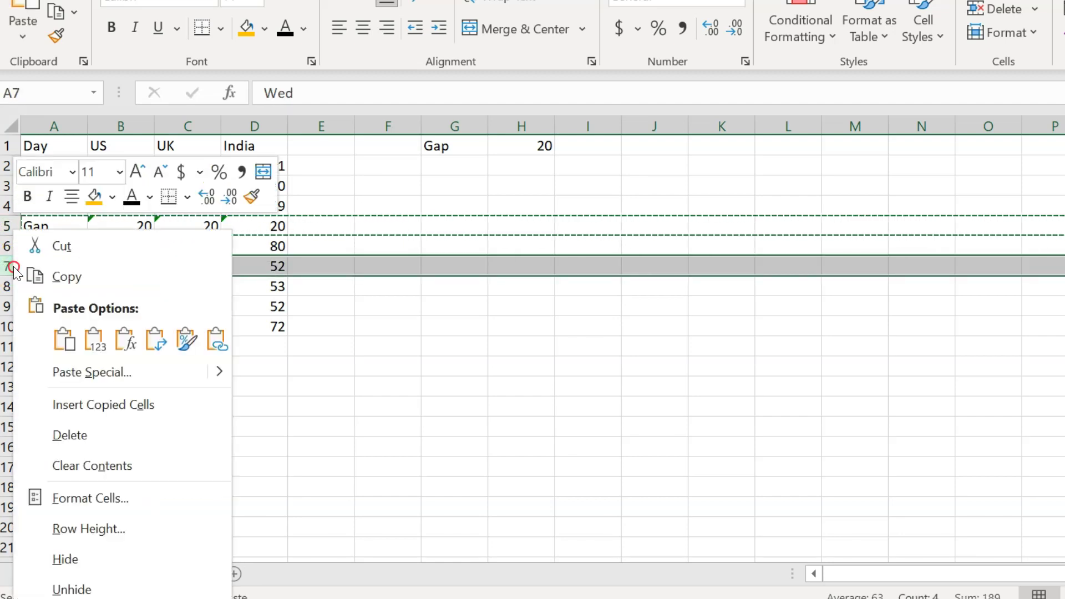
{"action": "left_click", "coordinate": [121, 407]}
Insert further copied Gap rows above Thu, Fri and Sat.
{"action": "right_click", "coordinate": [10, 307]}
{"action": "left_click", "coordinate": [99, 184]}
{"action": "right_click", "coordinate": [10, 347]}
{"action": "left_click", "coordinate": [99, 183]}
{"action": "right_click", "coordinate": [10, 386]}
{"action": "left_click", "coordinate": [100, 197]}
Review the day and Gap rows, confirming the gap cells reference H1.
{"action": "left_click", "coordinate": [257, 205]}
{"action": "left_click_drag", "start_coordinate": [52, 166], "coordinate": [277, 160]}
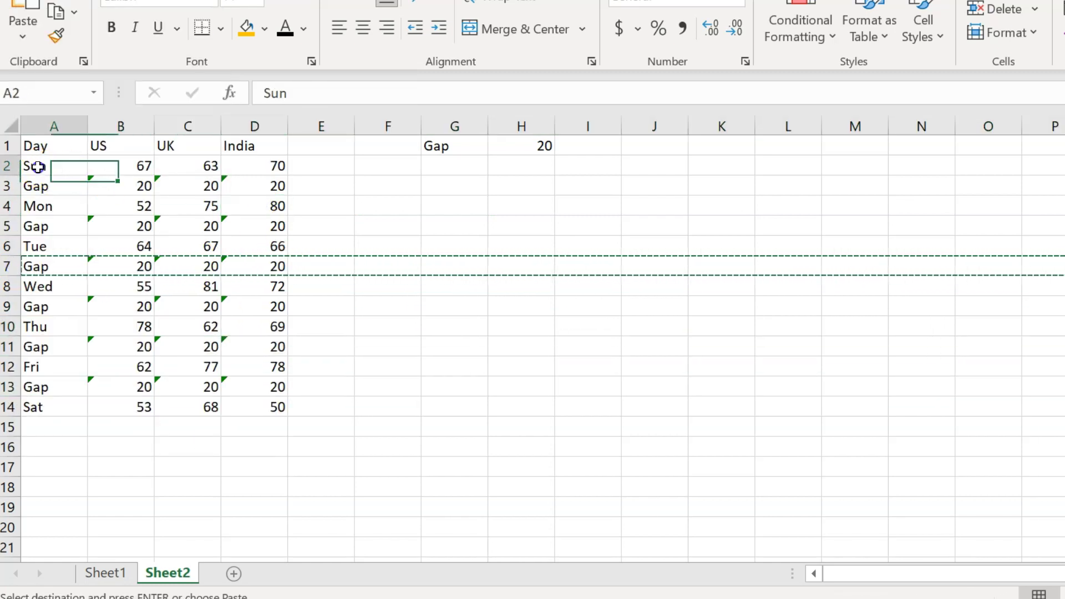
{"action": "left_click_drag", "start_coordinate": [44, 185], "coordinate": [278, 186]}
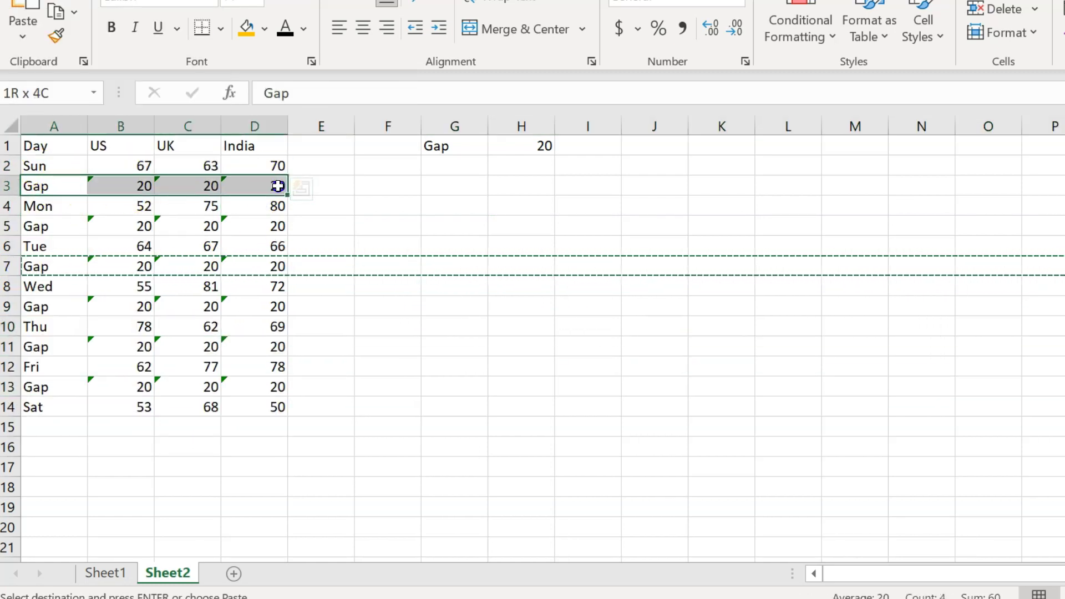
{"action": "left_click_drag", "start_coordinate": [77, 207], "coordinate": [239, 207]}
{"action": "left_click", "coordinate": [44, 228]}
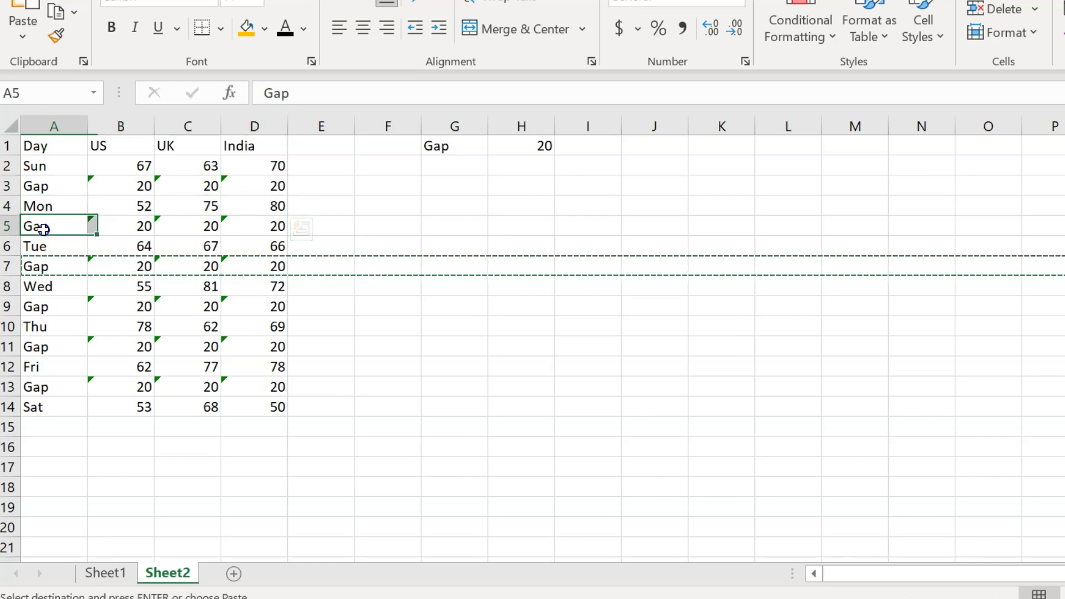
{"action": "left_click", "coordinate": [56, 206]}
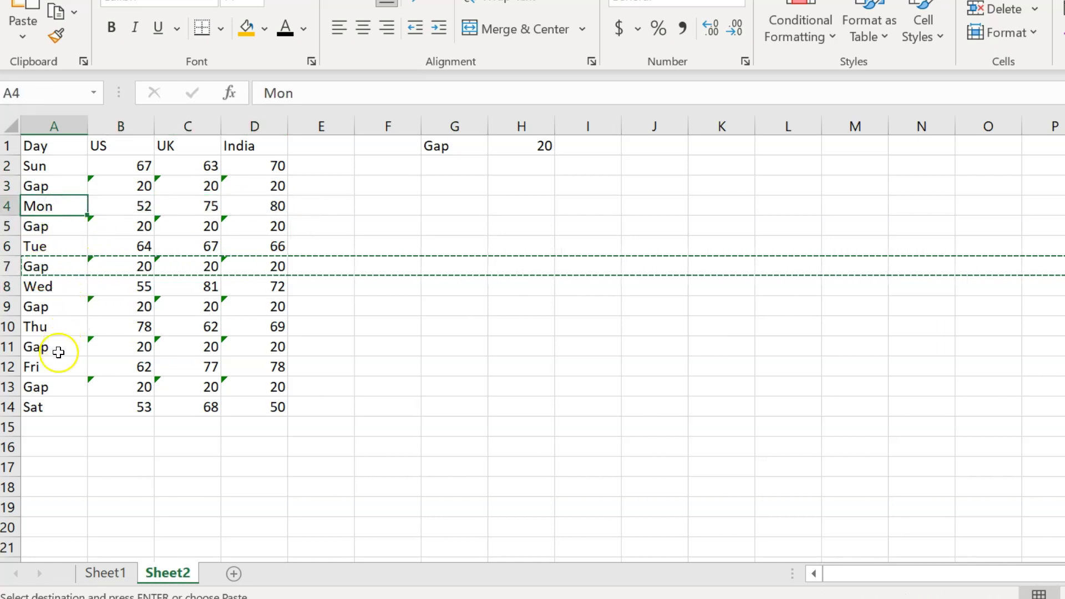
{"action": "left_click", "coordinate": [59, 355]}
{"action": "left_click", "coordinate": [64, 386]}
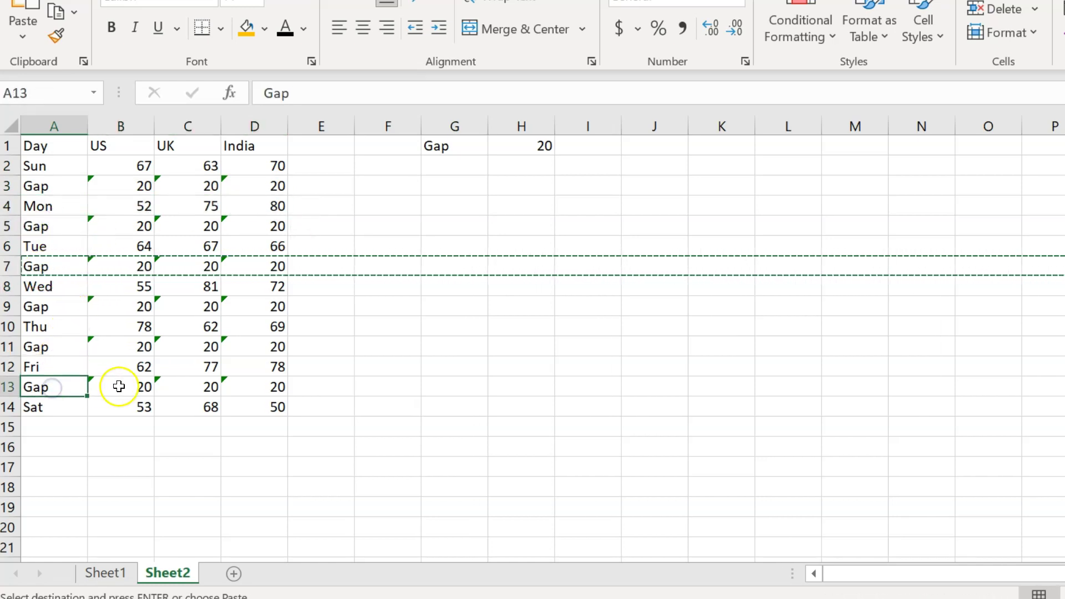
{"action": "left_click", "coordinate": [131, 383]}
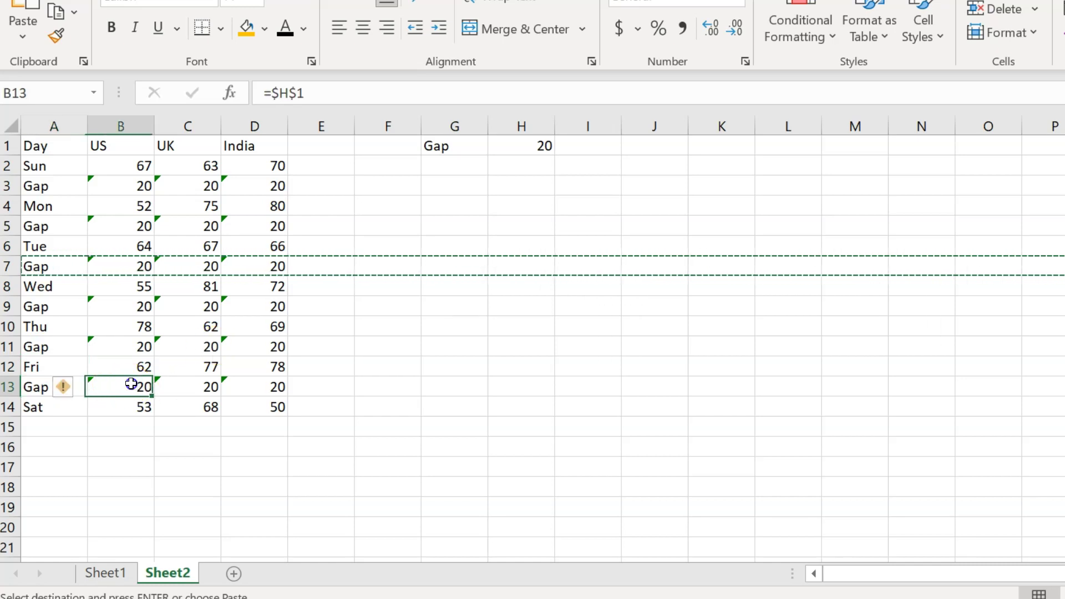
Change the gap value in H1 to 30.
{"action": "left_click", "coordinate": [529, 143]}
{"action": "key", "text": "Escape"}
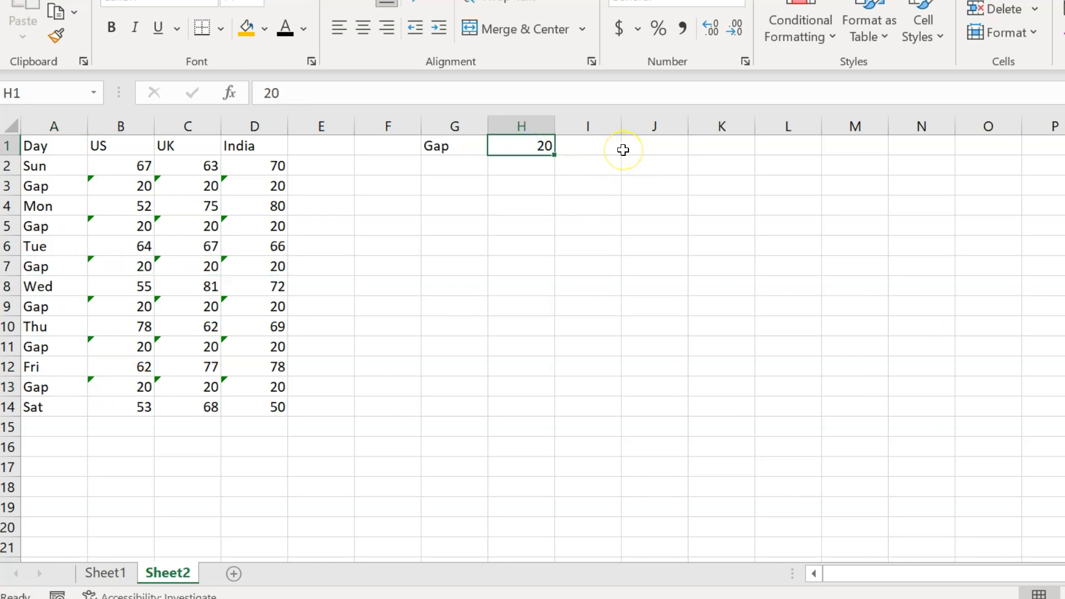
{"action": "type", "text": "30"}
{"action": "key", "text": "Return"}
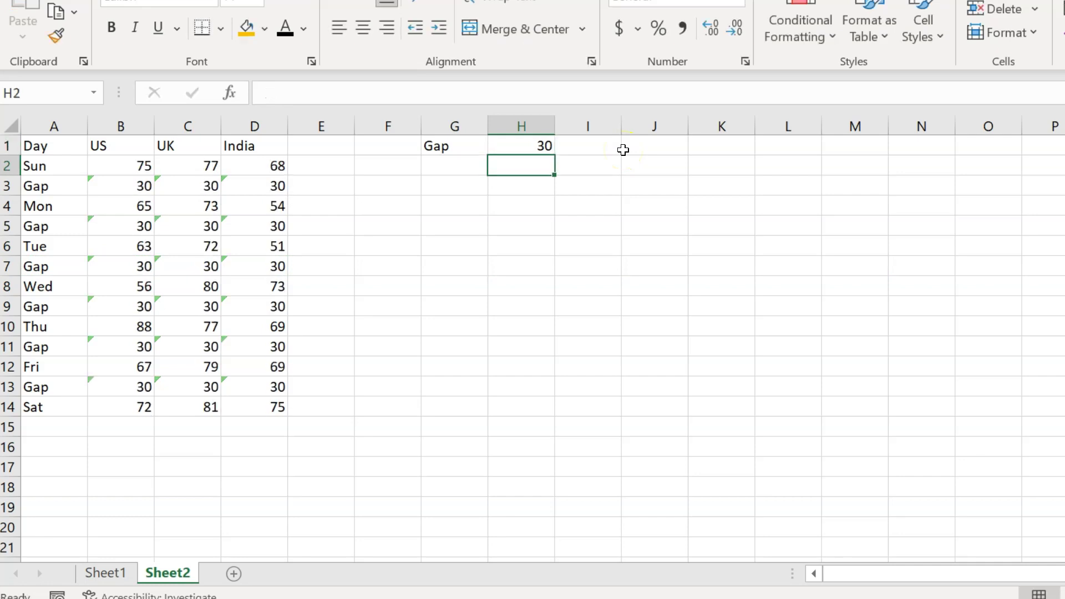
{"action": "left_click_drag", "start_coordinate": [136, 189], "coordinate": [277, 186]}
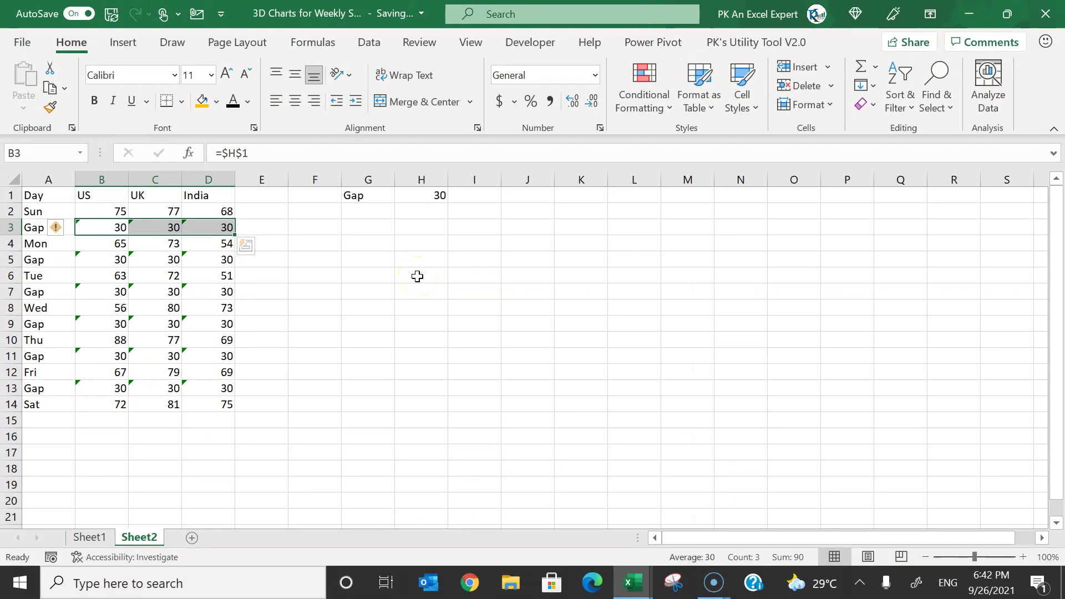
Insert a 3-D Stacked Column chart from A1:D14, then move and widen it beside the table.
{"action": "mouse_move", "coordinate": [31, 195]}
{"action": "left_mouse_down"}
{"action": "mouse_move", "coordinate": [219, 288]}
{"action": "mouse_move", "coordinate": [222, 404]}
{"action": "left_mouse_up"}
{"action": "left_click", "coordinate": [121, 53]}
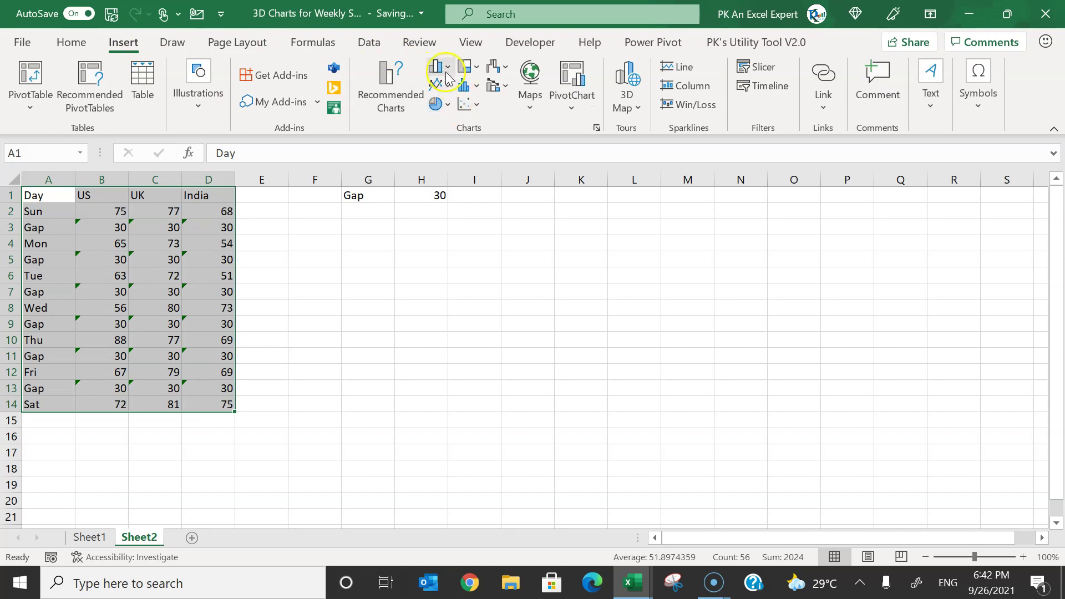
{"action": "left_click", "coordinate": [447, 67]}
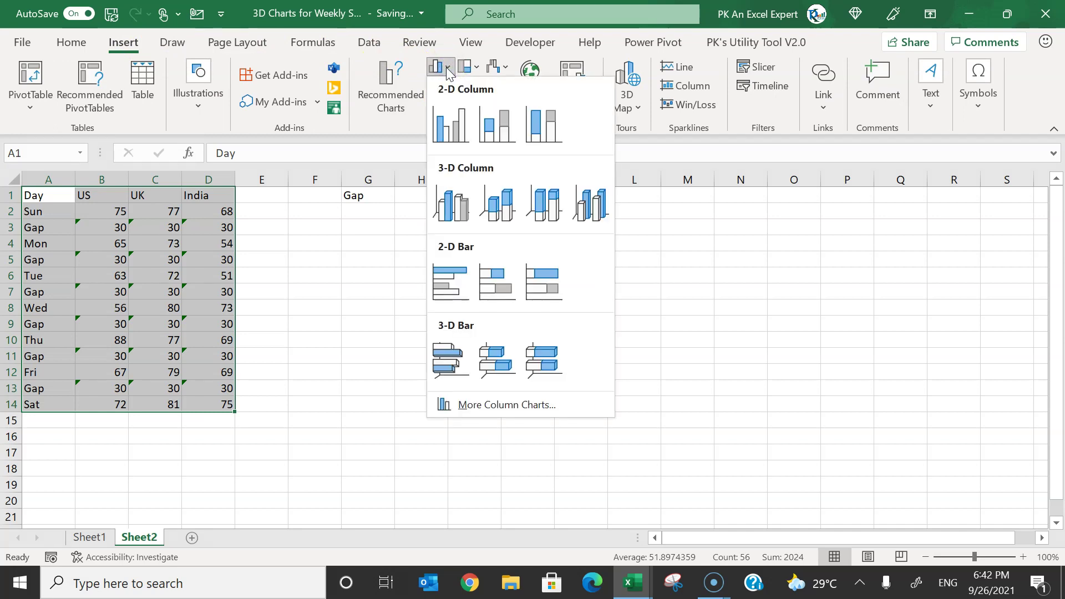
{"action": "left_click", "coordinate": [507, 217]}
{"action": "left_click_drag", "start_coordinate": [442, 232], "coordinate": [380, 222]}
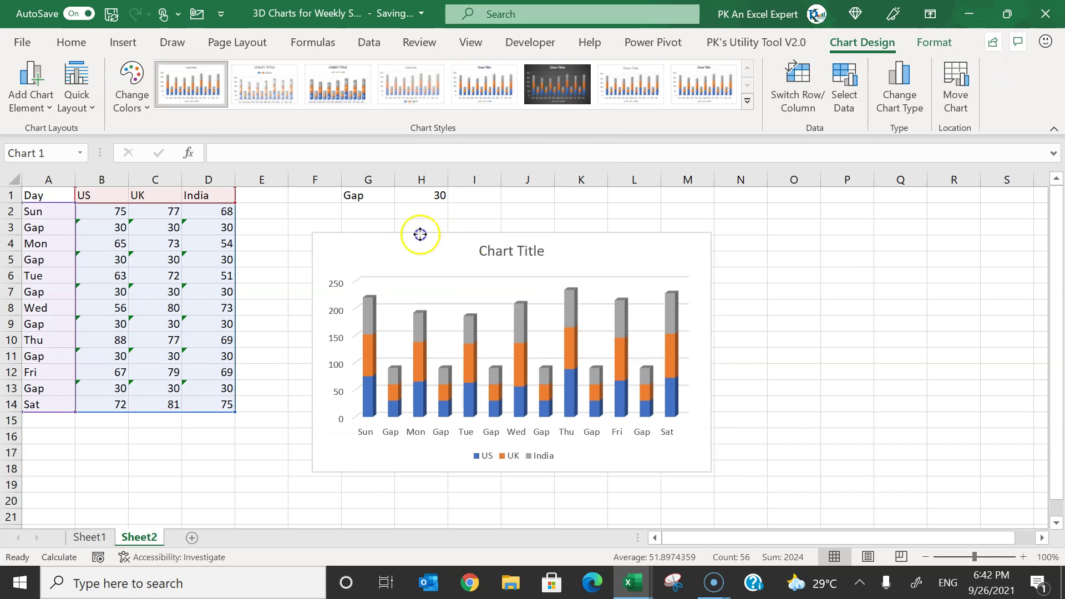
{"action": "left_click_drag", "start_coordinate": [673, 341], "coordinate": [805, 352]}
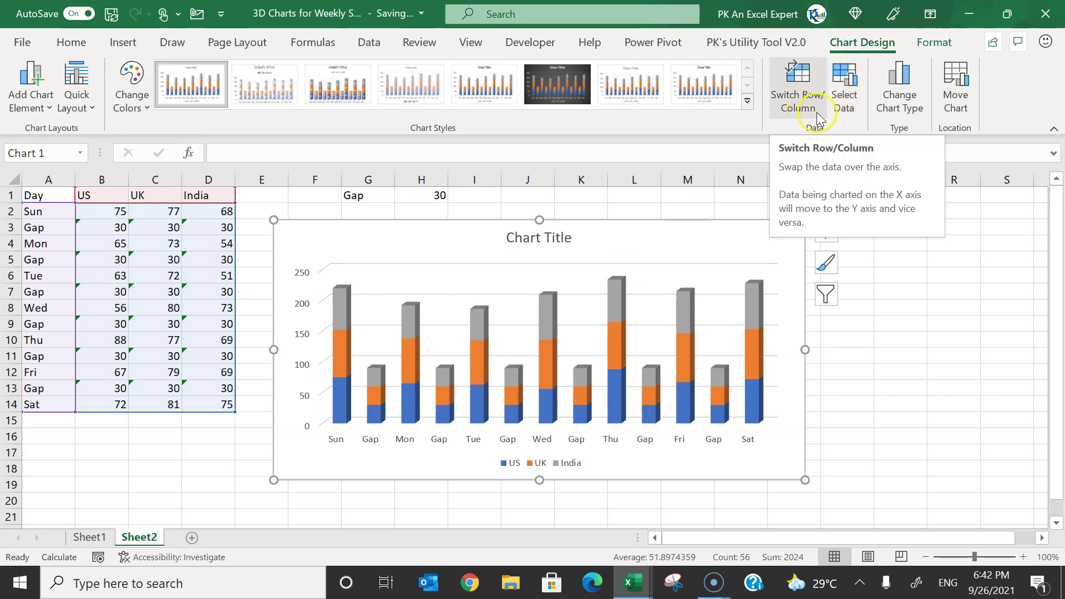
Use Switch Row/Column in Select Data Source so US, UK and India become the stacked columns.
{"action": "right_click", "coordinate": [632, 247]}
{"action": "left_click", "coordinate": [718, 299]}
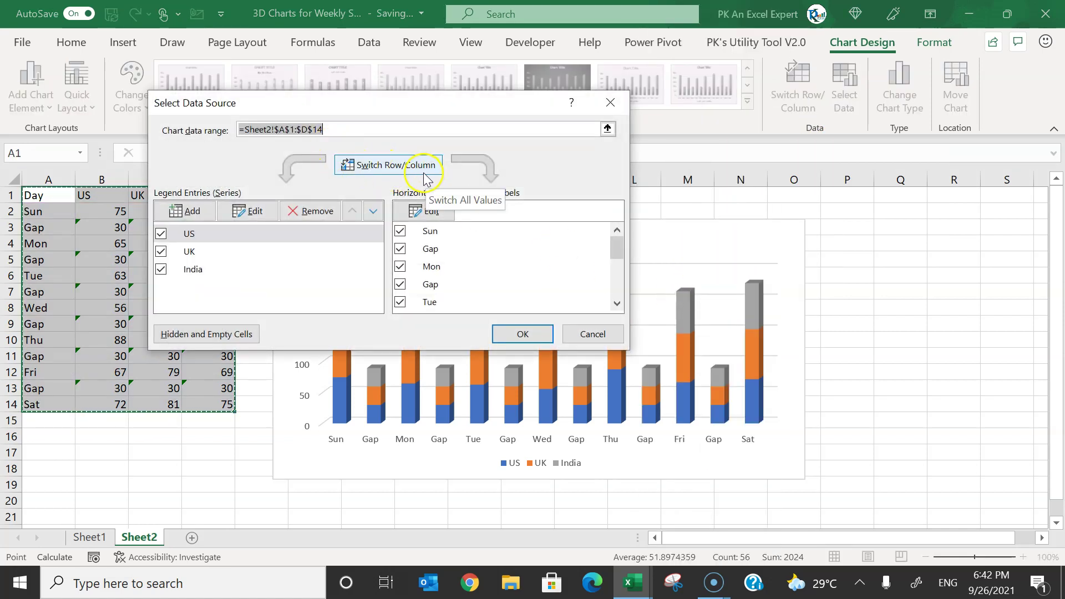
{"action": "left_click", "coordinate": [406, 169]}
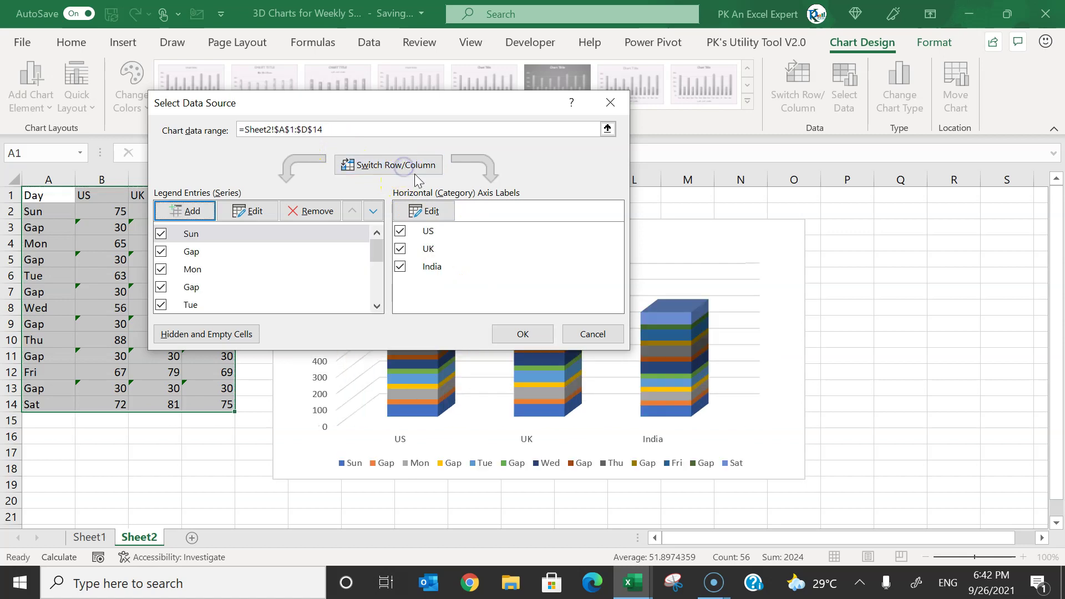
{"action": "left_click", "coordinate": [519, 335]}
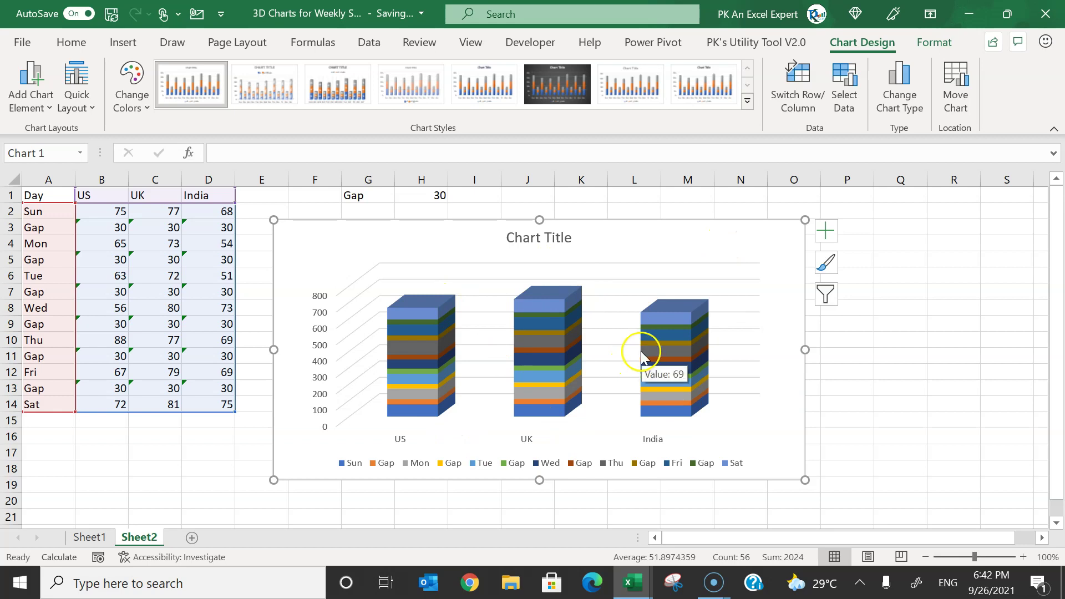
Turn off Chart Title, Gridlines and Legend, and delete the vertical value axis.
{"action": "left_click", "coordinate": [827, 231]}
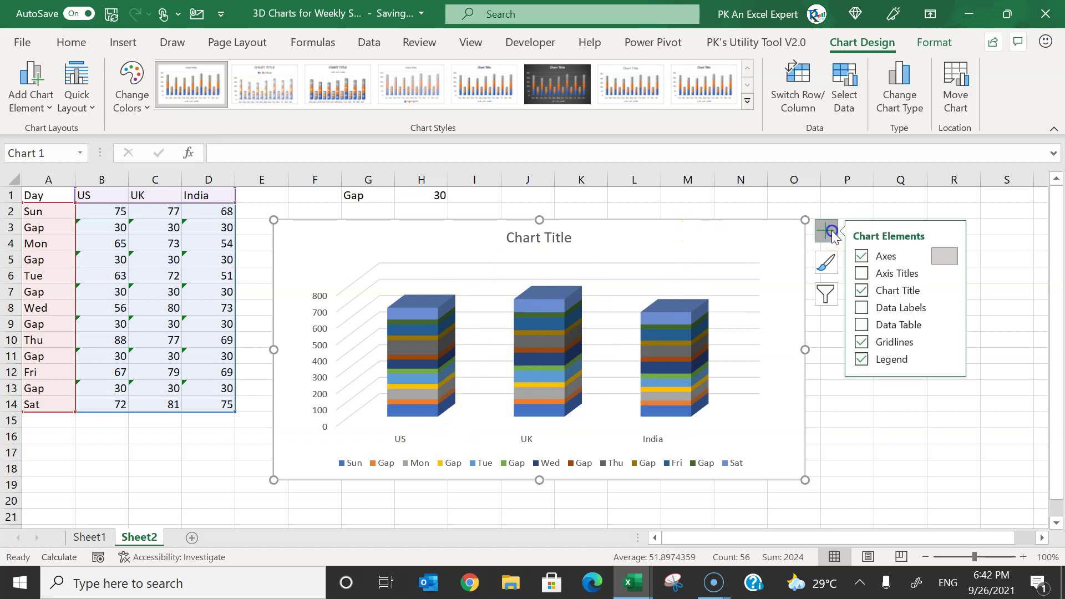
{"action": "left_click", "coordinate": [862, 290]}
{"action": "left_click", "coordinate": [862, 342]}
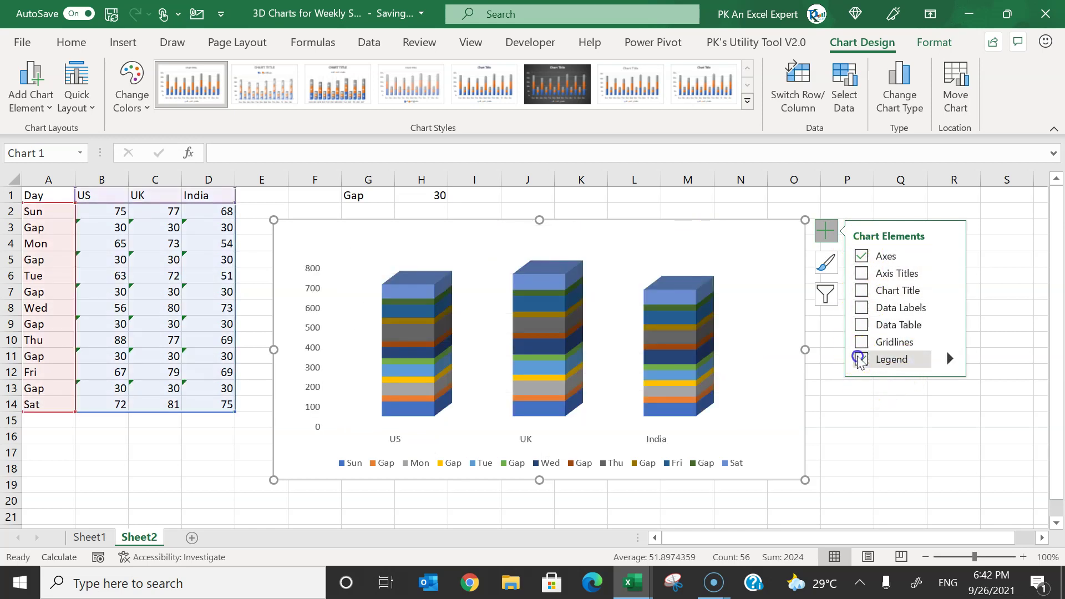
{"action": "left_click", "coordinate": [862, 359]}
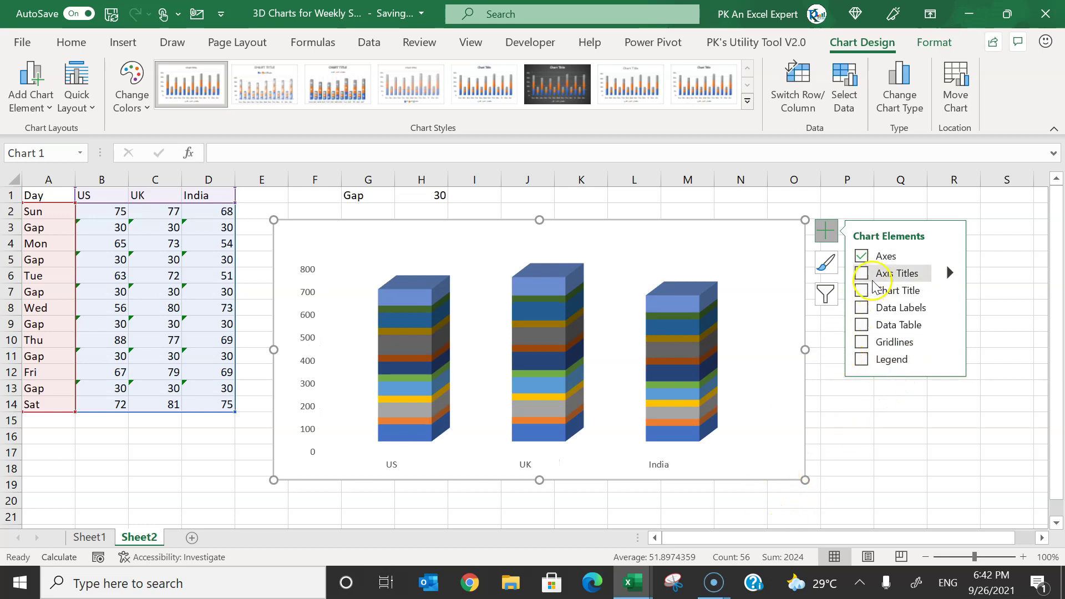
{"action": "left_click", "coordinate": [309, 316]}
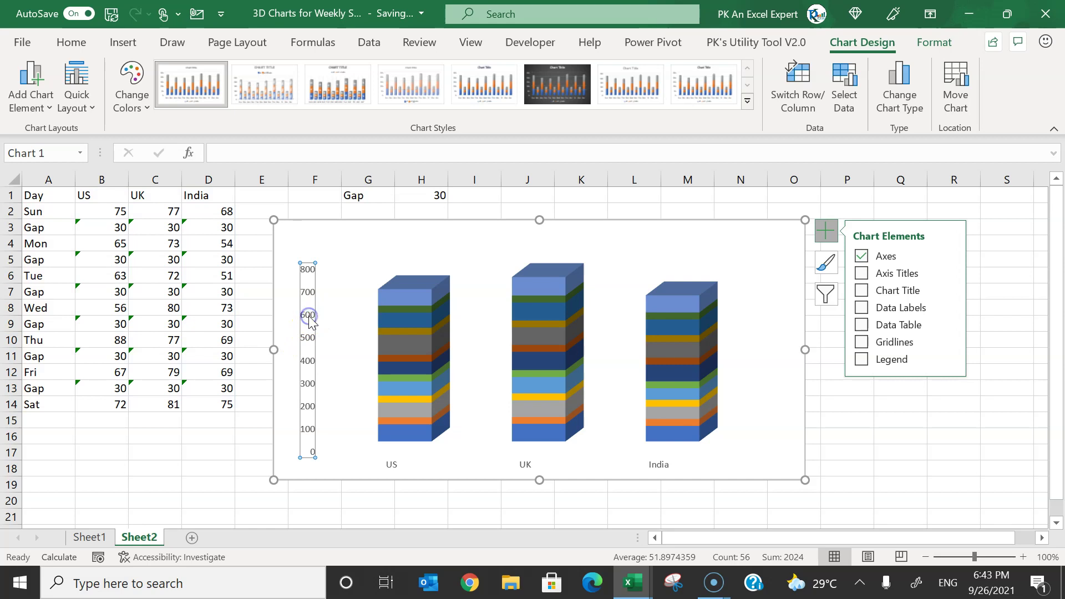
{"action": "key", "text": "Delete"}
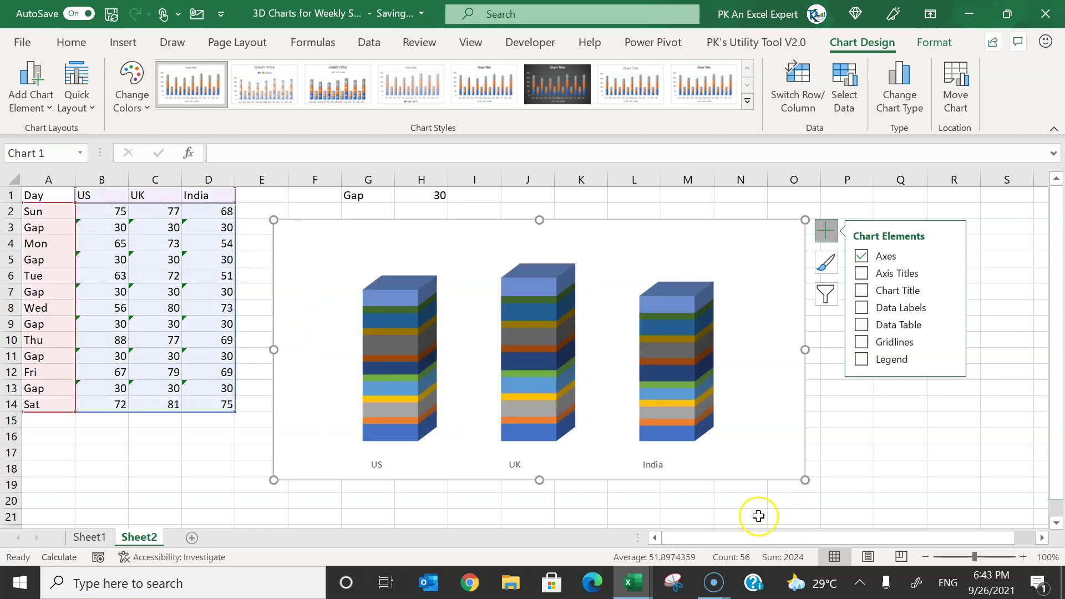
{"action": "left_click", "coordinate": [817, 473]}
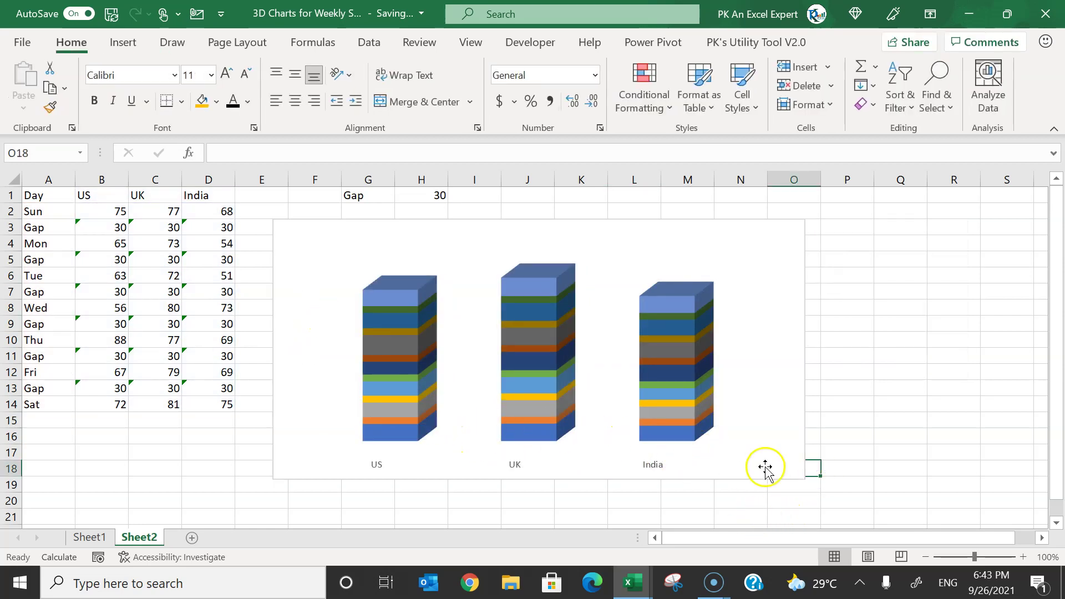
Set the row 13 Gap series above the Sat slabs to No Fill.
{"action": "left_click", "coordinate": [766, 469]}
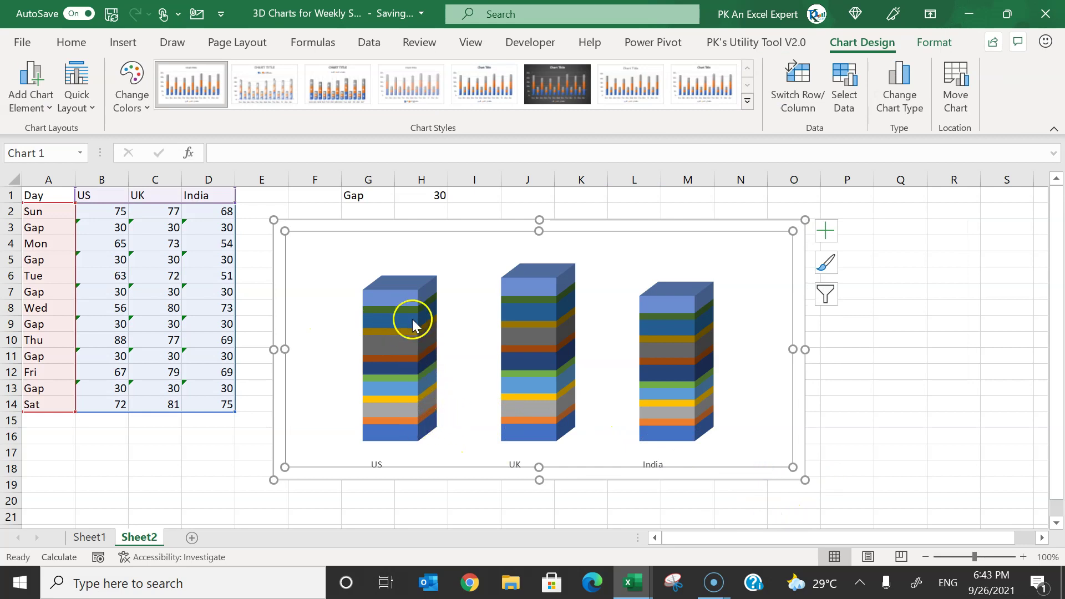
{"action": "left_click", "coordinate": [405, 300]}
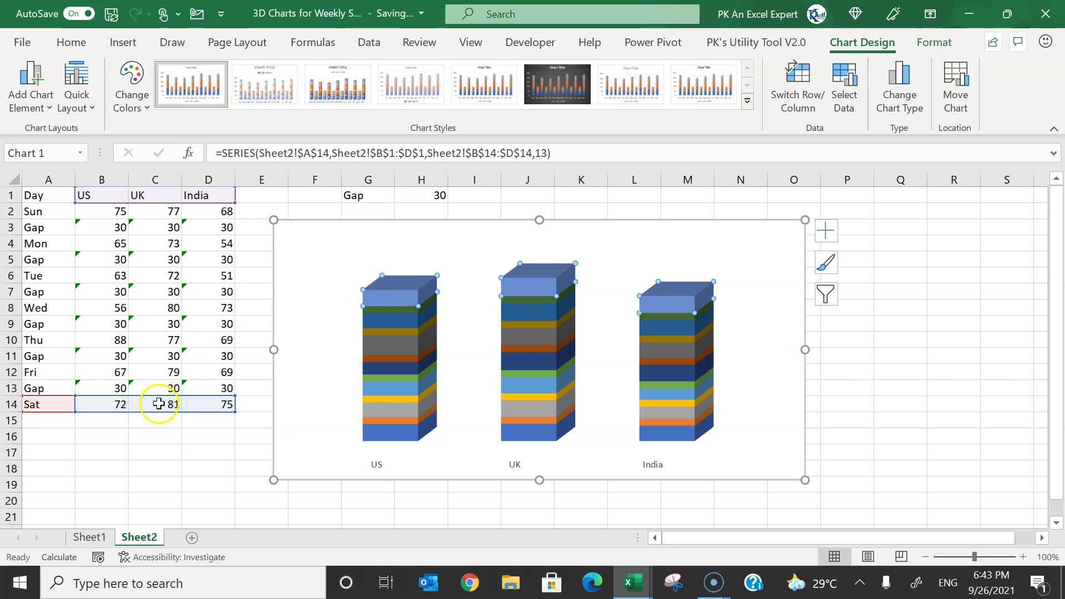
{"action": "left_click", "coordinate": [387, 310]}
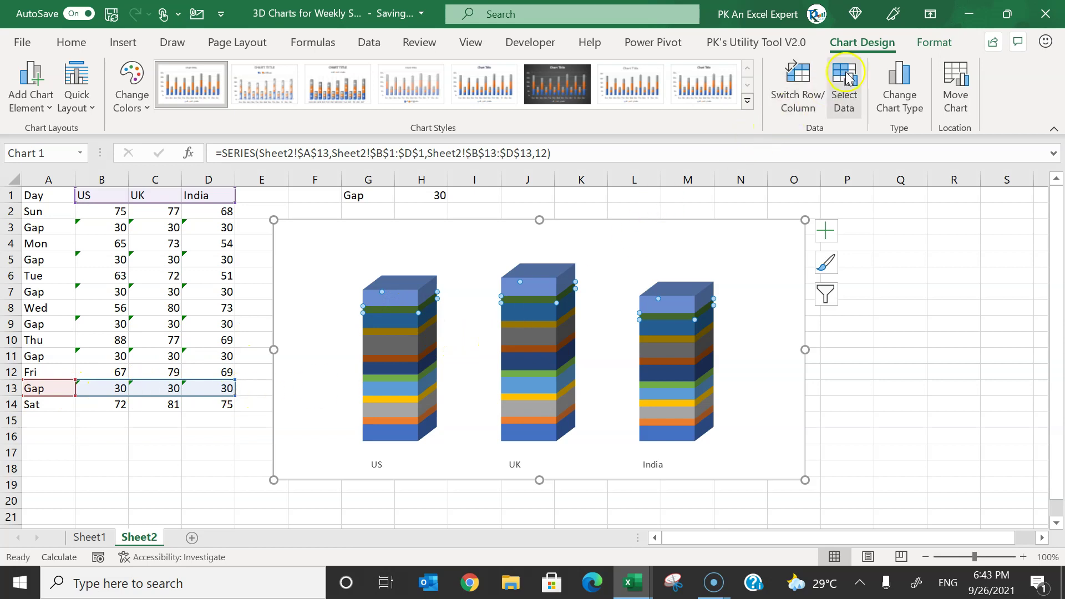
{"action": "left_click", "coordinate": [935, 42]}
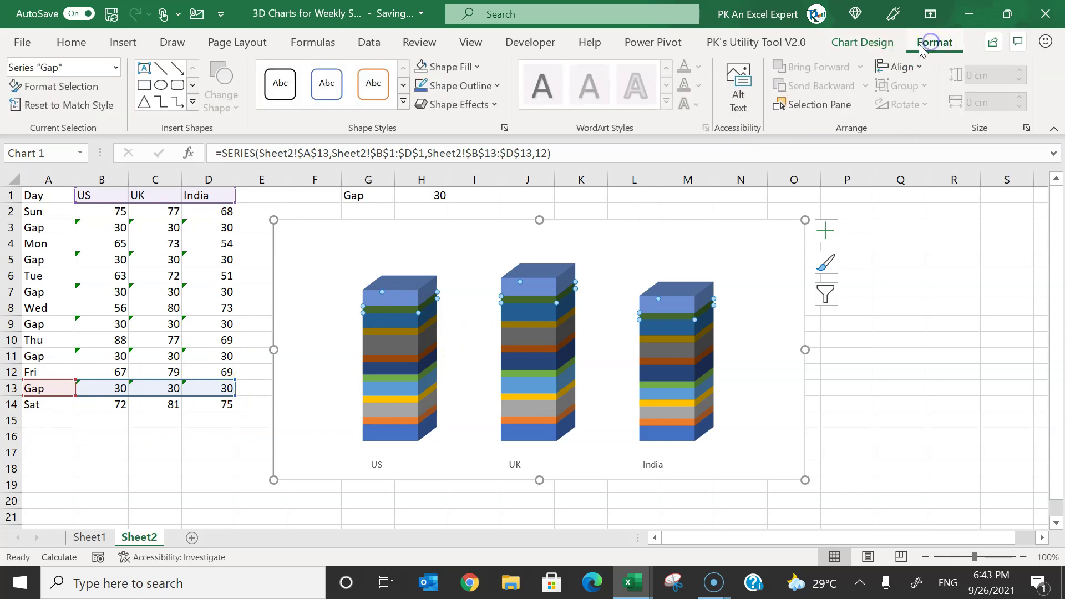
{"action": "left_click", "coordinate": [449, 67]}
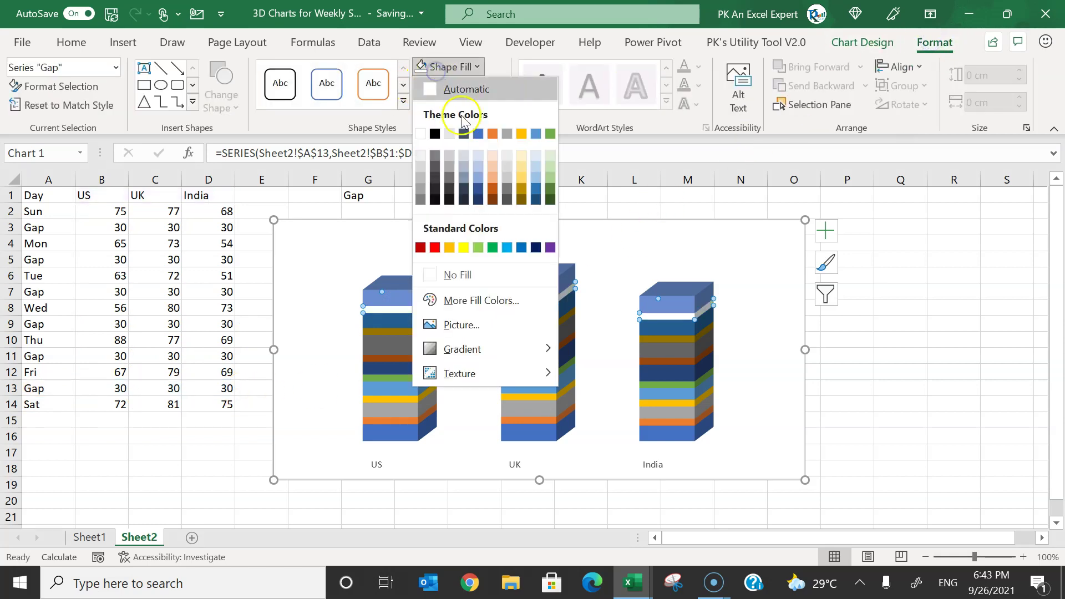
{"action": "left_click", "coordinate": [464, 280]}
Set the row 11 and row 9 Gap series to No Fill.
{"action": "left_click", "coordinate": [391, 324]}
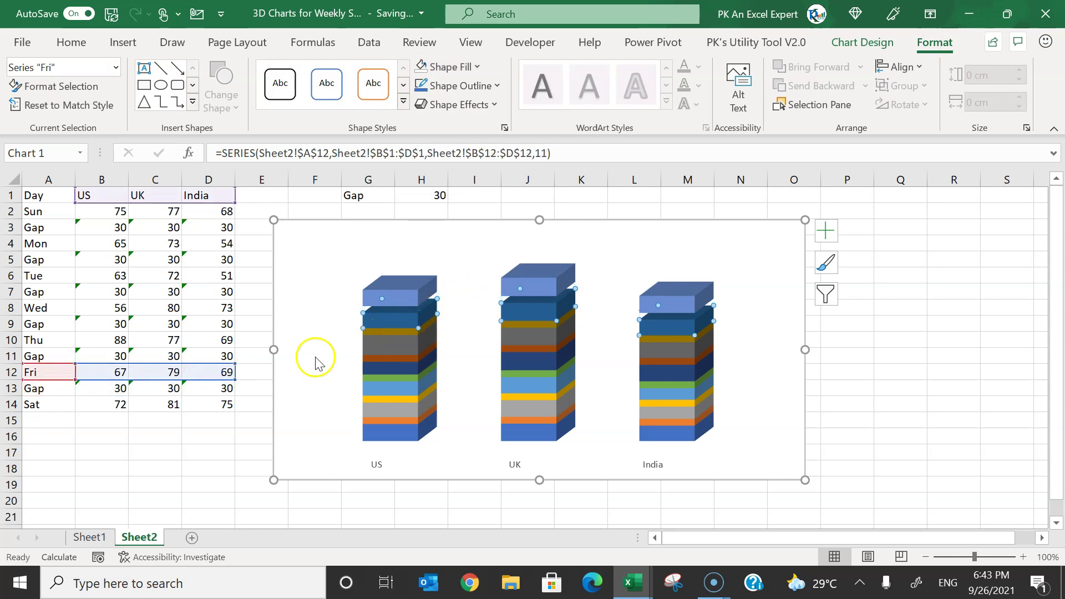
{"action": "left_click", "coordinate": [394, 333]}
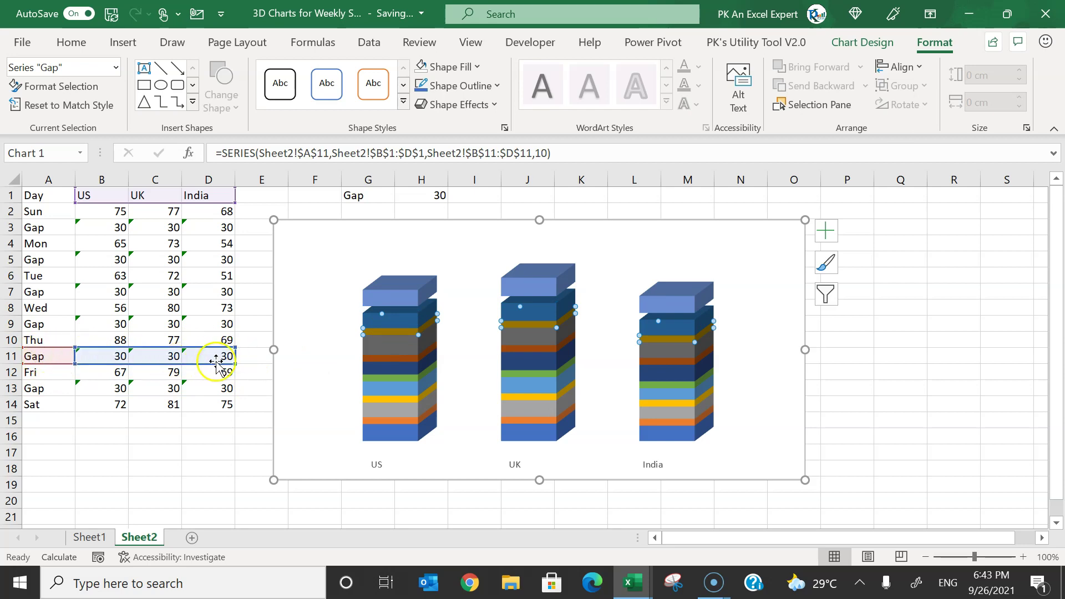
{"action": "left_click", "coordinate": [452, 67]}
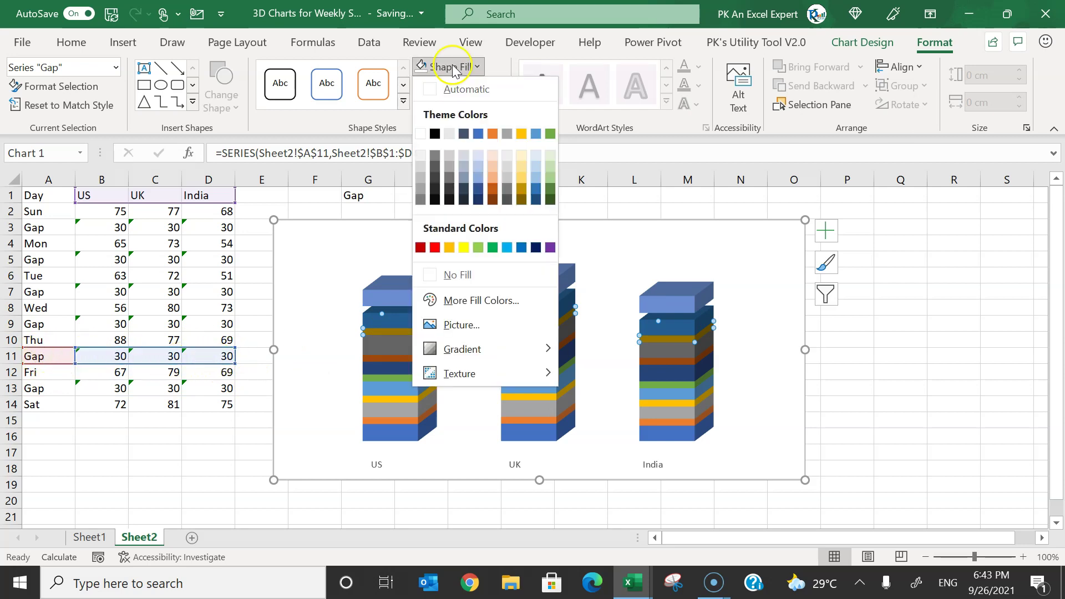
{"action": "left_click", "coordinate": [461, 275]}
{"action": "left_click", "coordinate": [397, 361]}
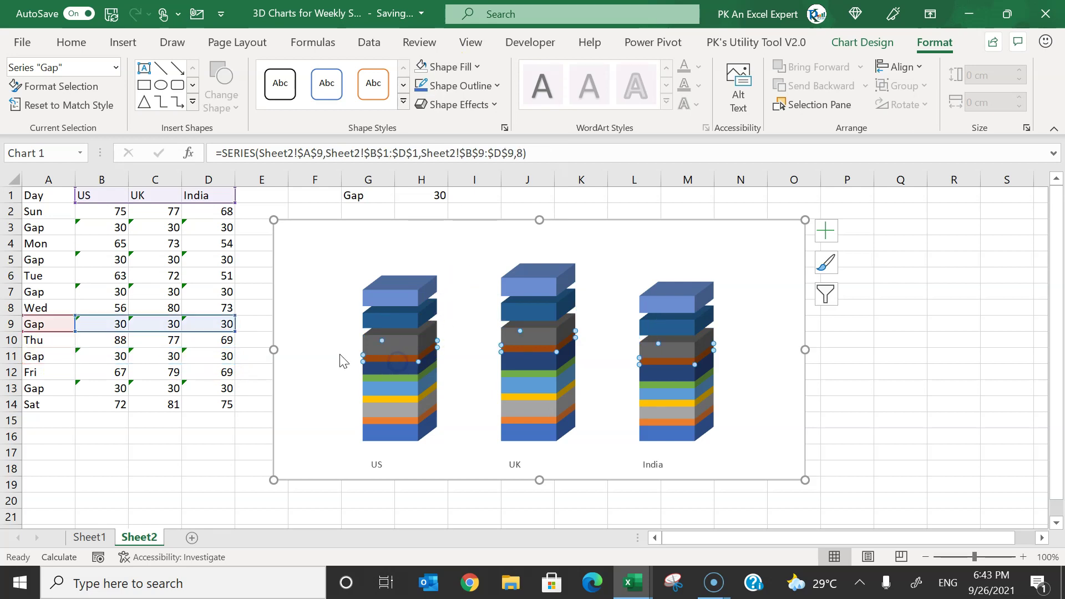
{"action": "left_click", "coordinate": [453, 68]}
{"action": "left_click", "coordinate": [462, 274]}
Set the row 7, row 5 and row 3 Gap series to No Fill.
{"action": "left_click", "coordinate": [405, 376]}
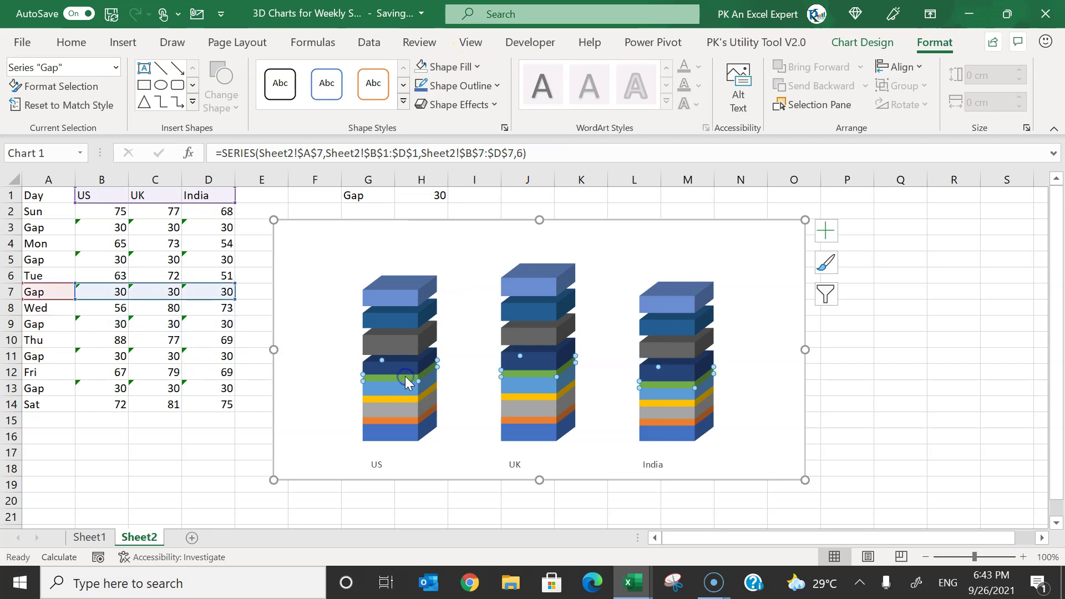
{"action": "left_click", "coordinate": [402, 395]}
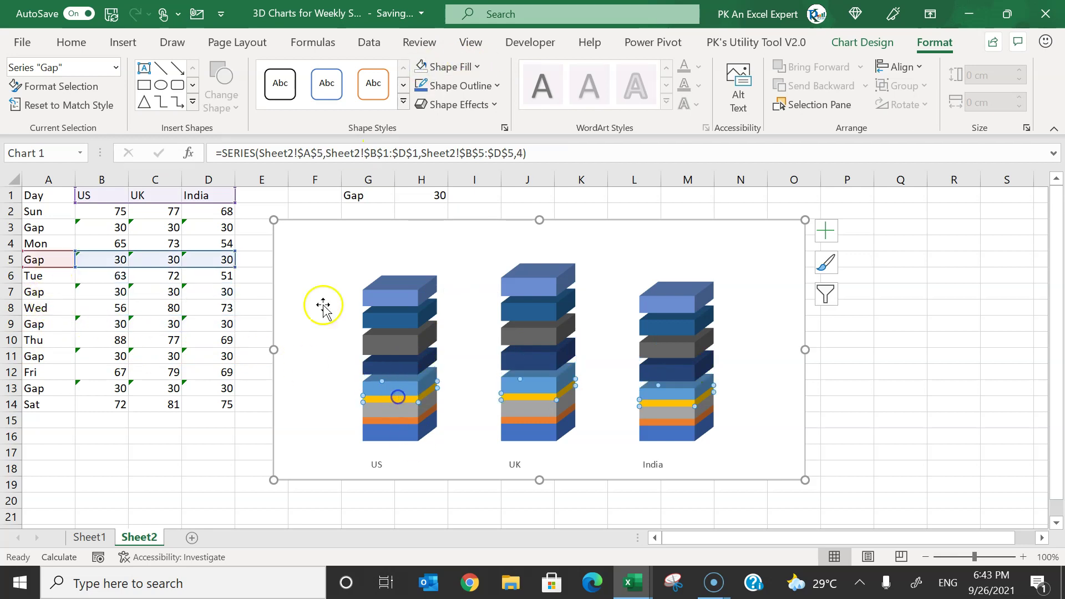
{"action": "left_click", "coordinate": [405, 416]}
{"action": "left_click", "coordinate": [423, 67]}
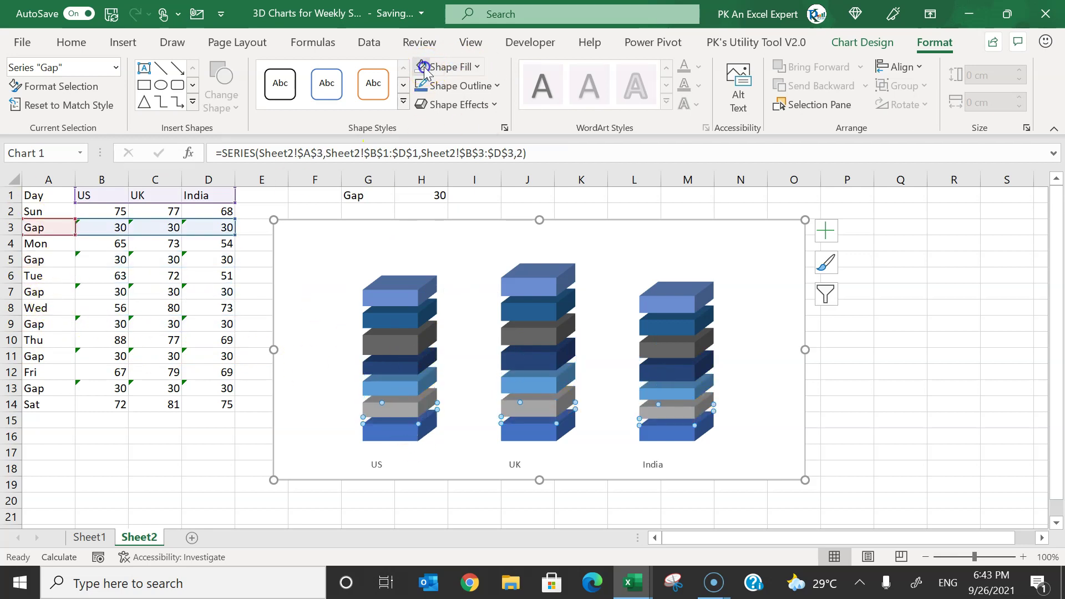
{"action": "left_click", "coordinate": [788, 319]}
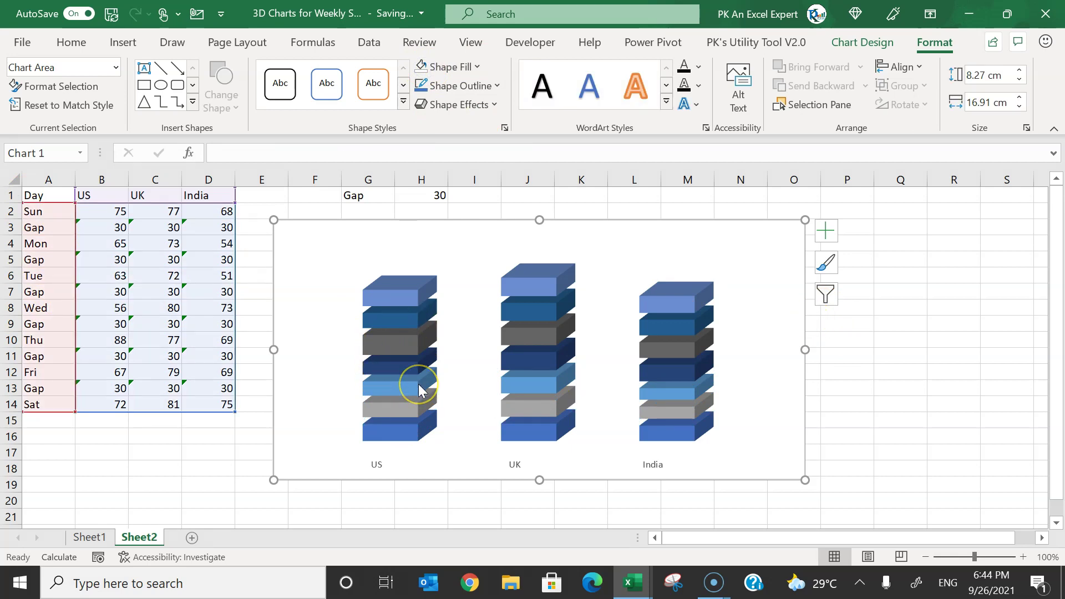
Give the Sat slabs an orange fill with a Round bevel.
{"action": "left_click", "coordinate": [398, 303]}
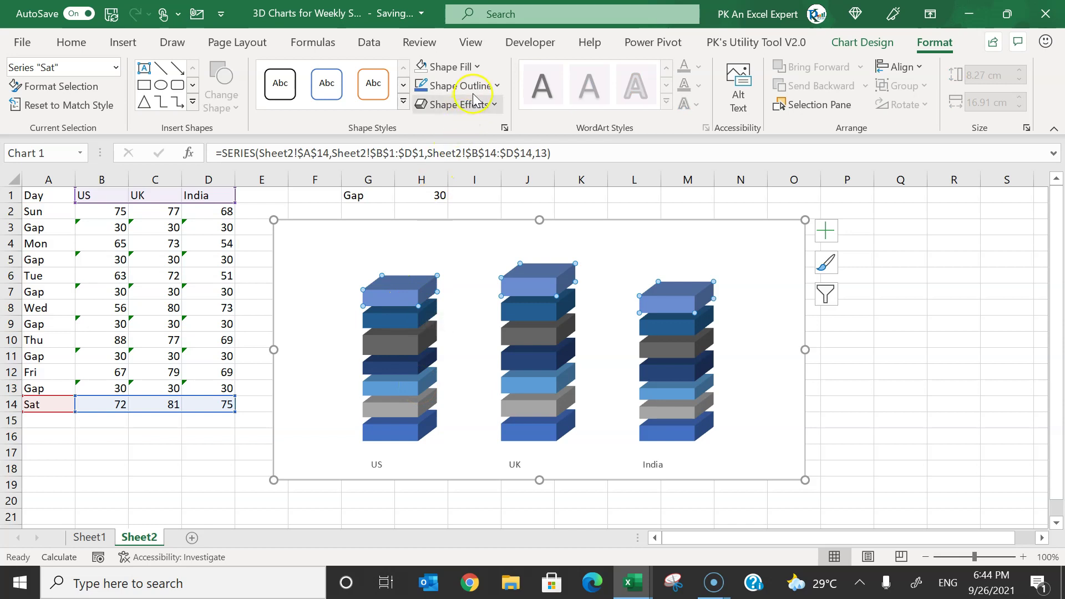
{"action": "left_click", "coordinate": [475, 67]}
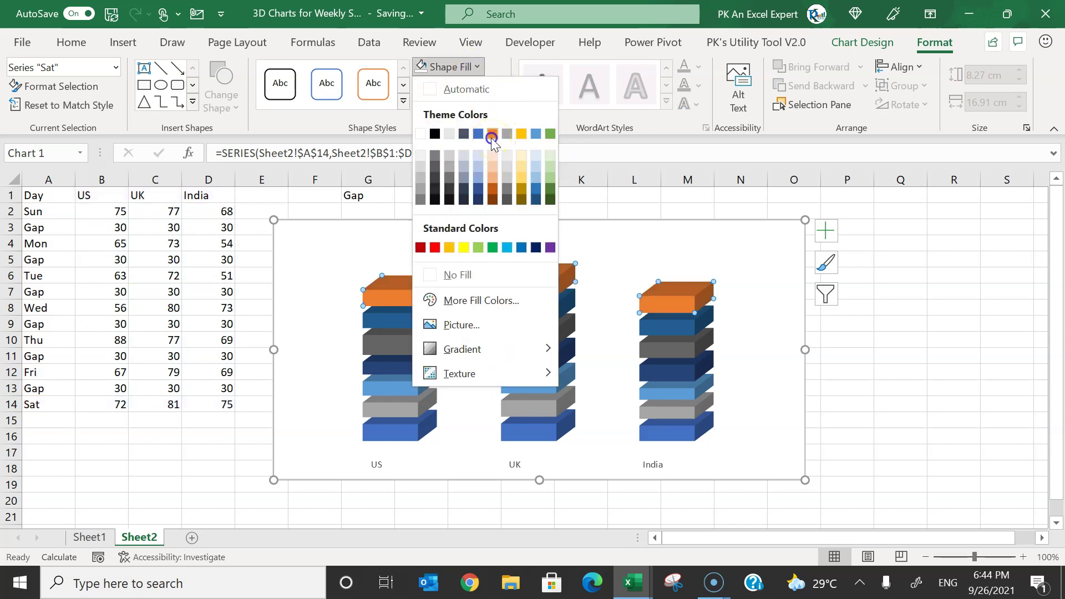
{"action": "key", "text": "Escape"}
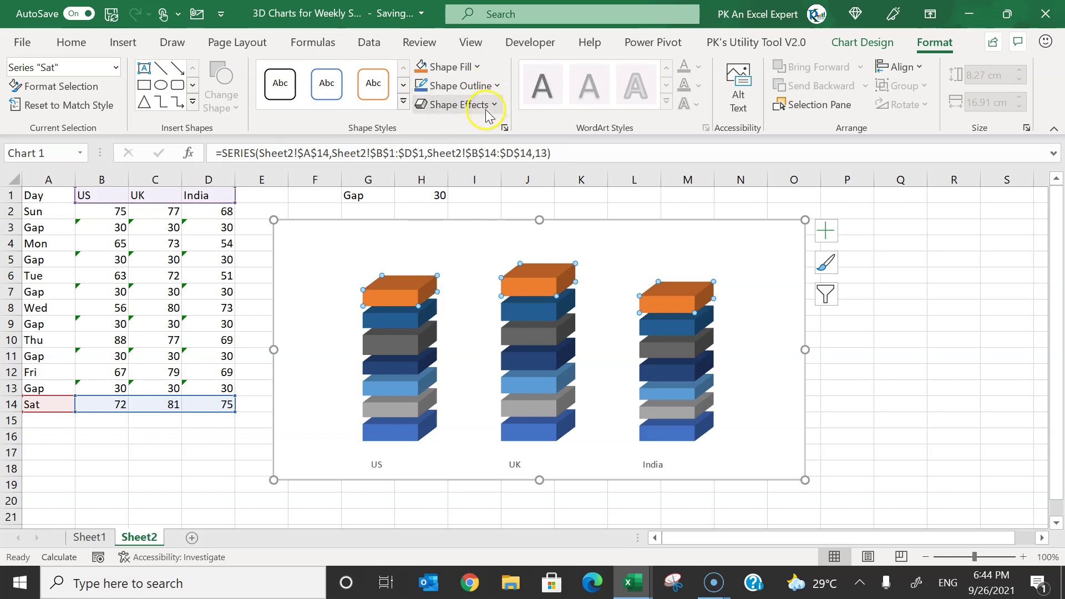
{"action": "left_click", "coordinate": [500, 107]}
{"action": "mouse_move", "coordinate": [471, 338]}
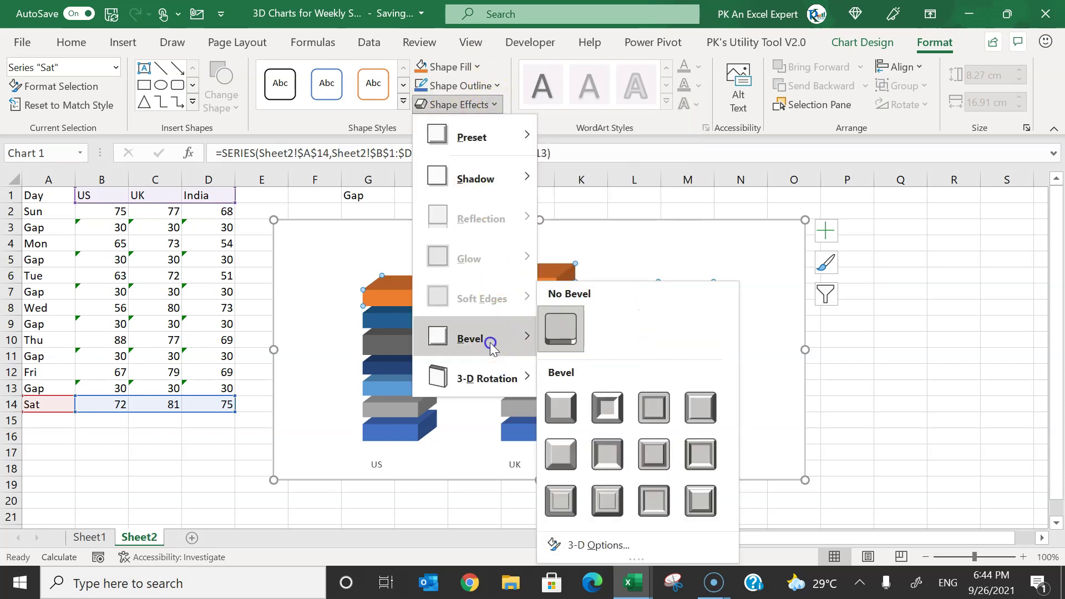
{"action": "left_click", "coordinate": [561, 411]}
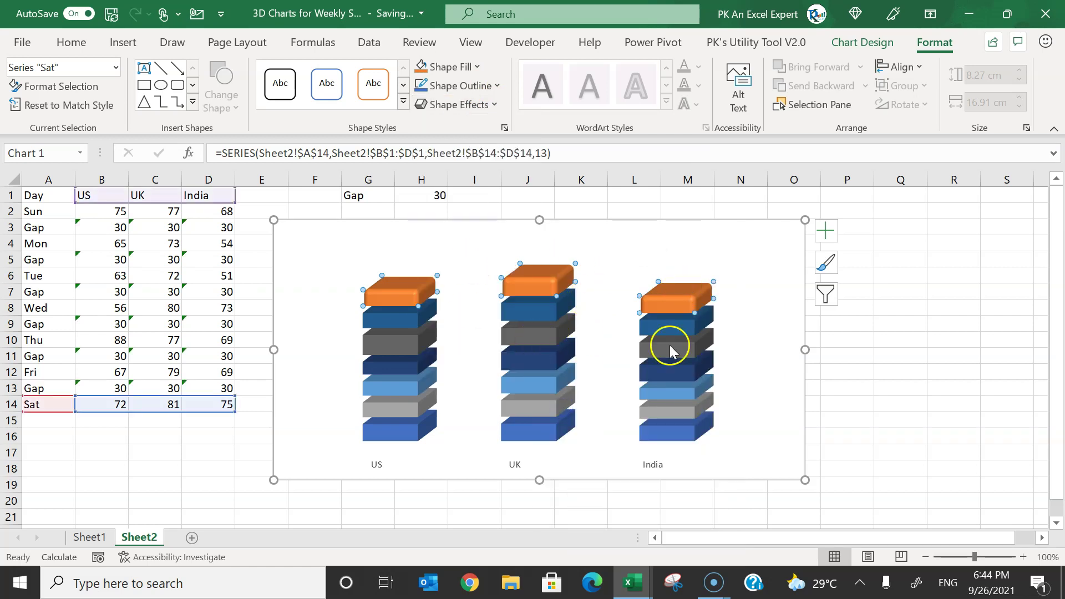
Colour the Fri slabs light blue with a Round bevel.
{"action": "left_click", "coordinate": [408, 318]}
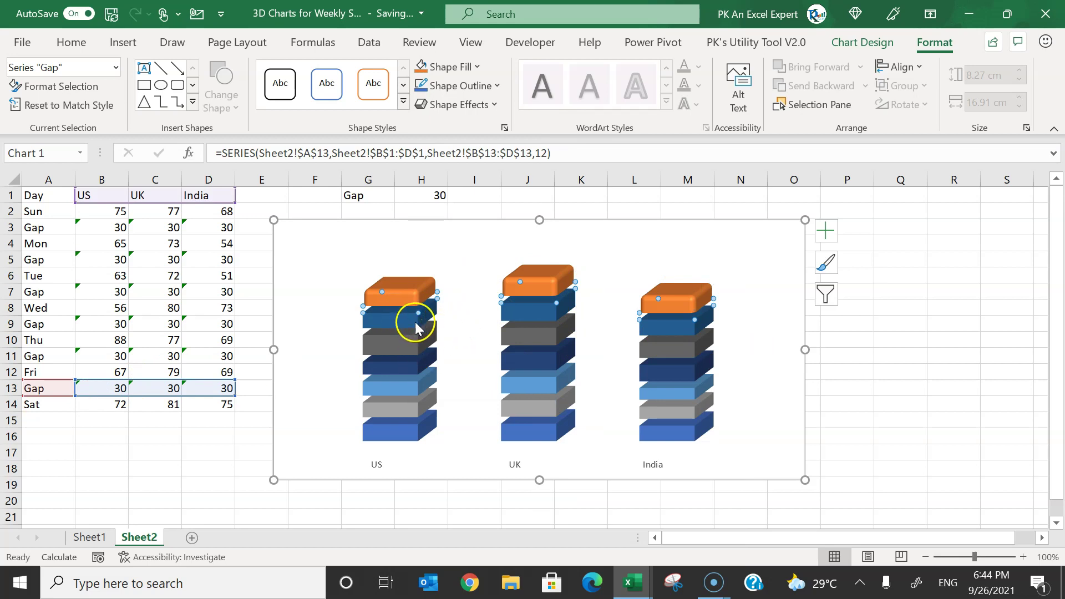
{"action": "left_click", "coordinate": [405, 325]}
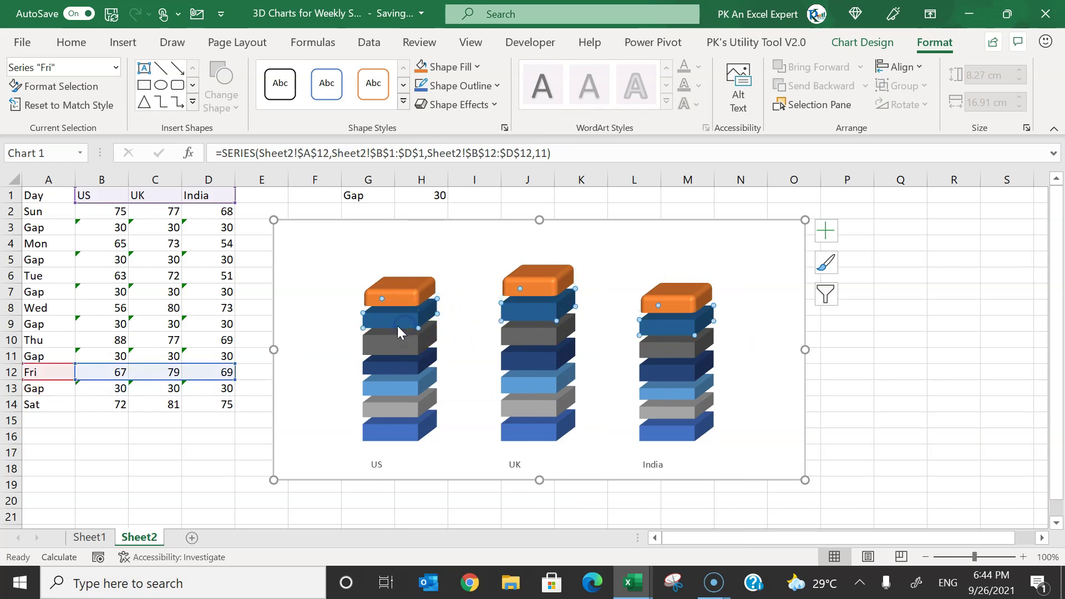
{"action": "left_click", "coordinate": [427, 341]}
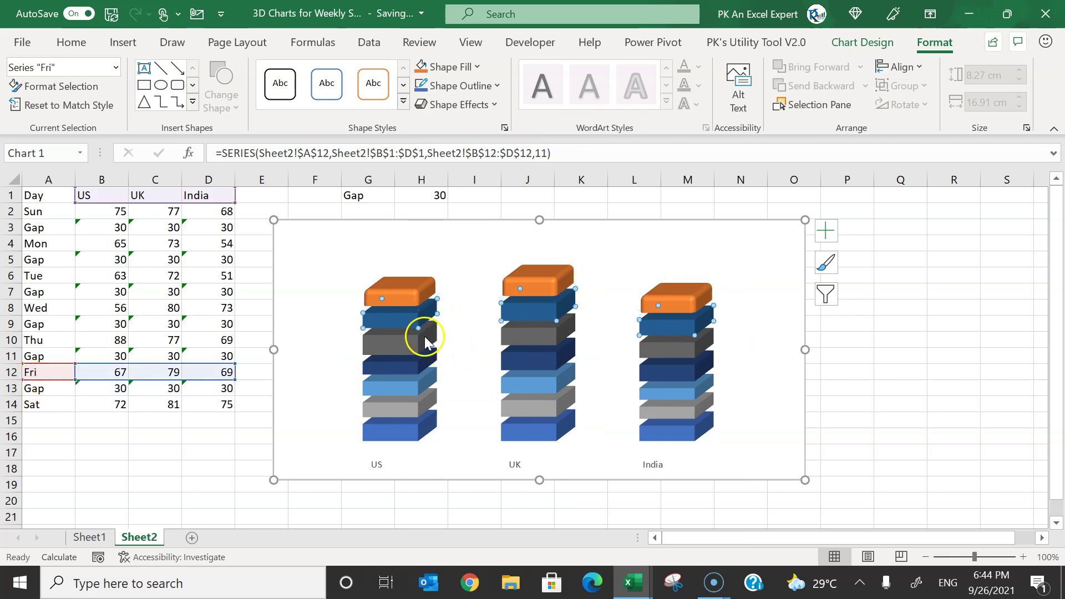
{"action": "left_click", "coordinate": [464, 67]}
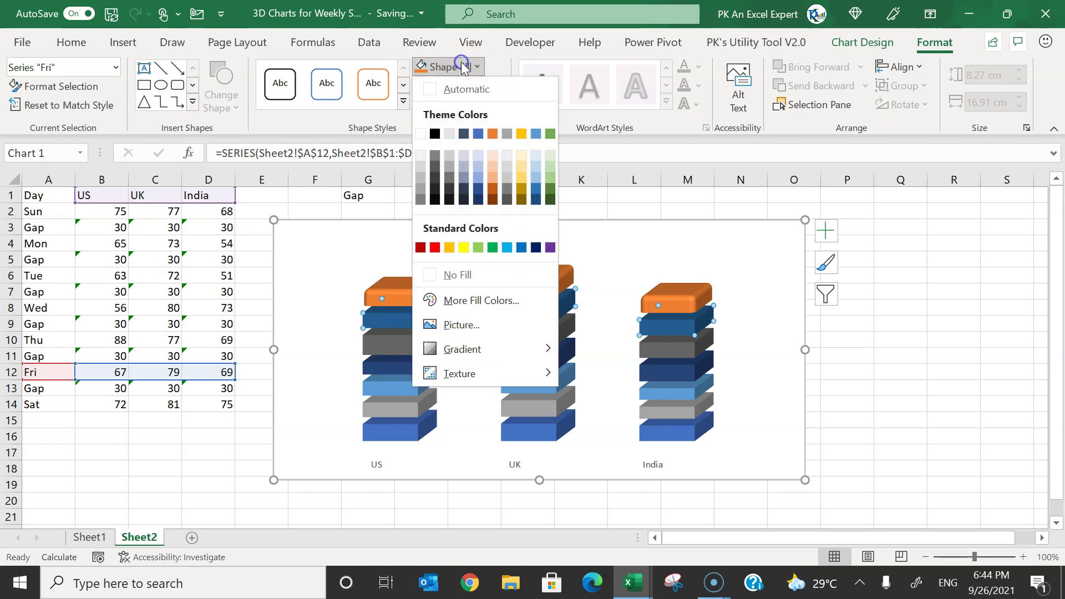
{"action": "left_click", "coordinate": [507, 247]}
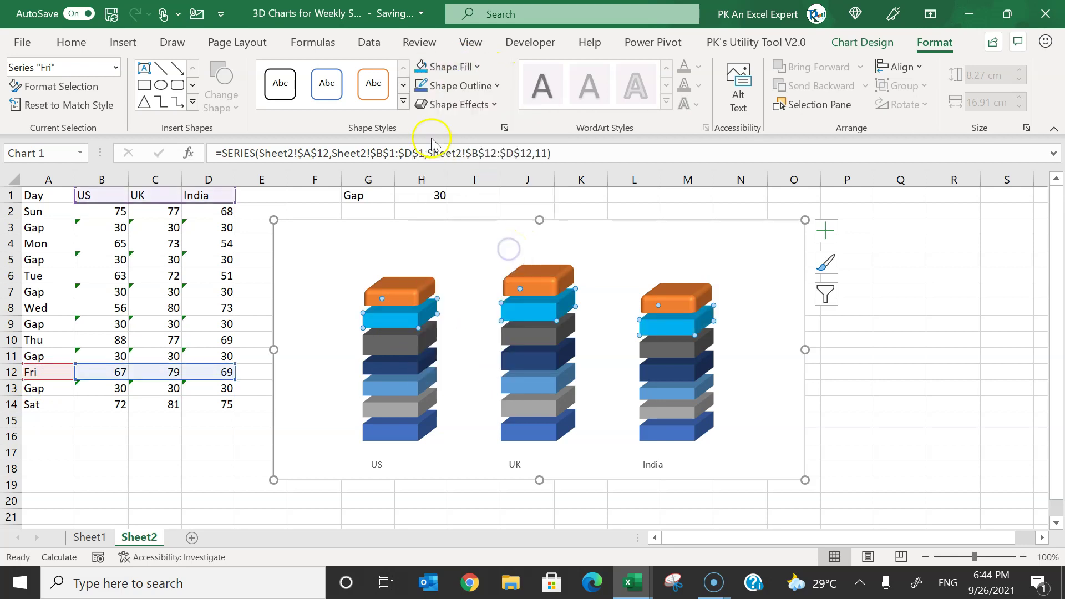
{"action": "left_click", "coordinate": [460, 106]}
{"action": "mouse_move", "coordinate": [471, 338]}
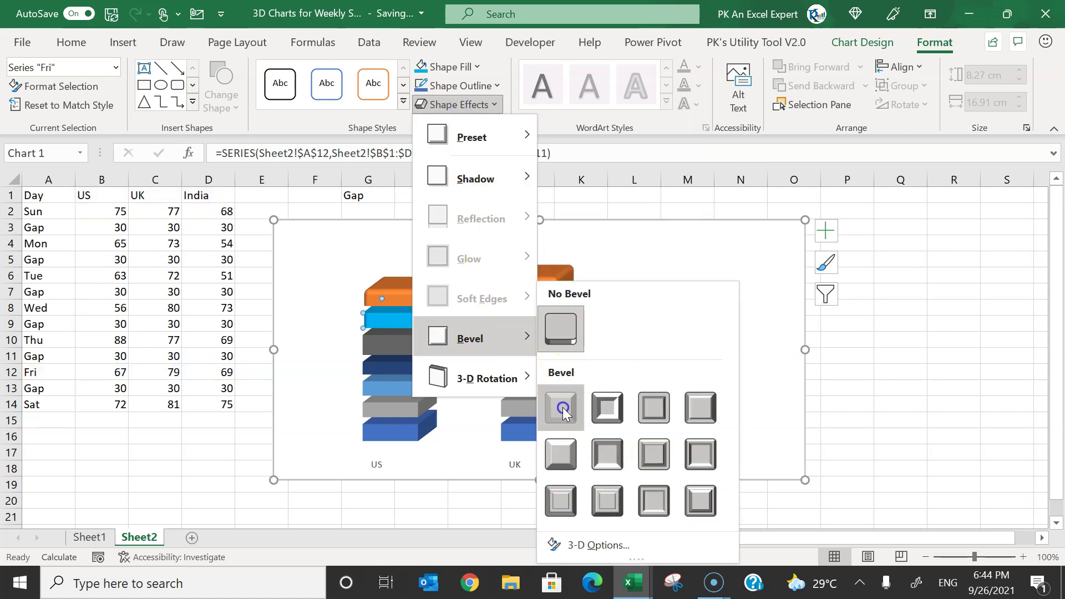
{"action": "left_click", "coordinate": [563, 413]}
Colour the Thu slabs green and the Wed slabs light grey, both with Round bevels.
{"action": "left_click", "coordinate": [409, 351]}
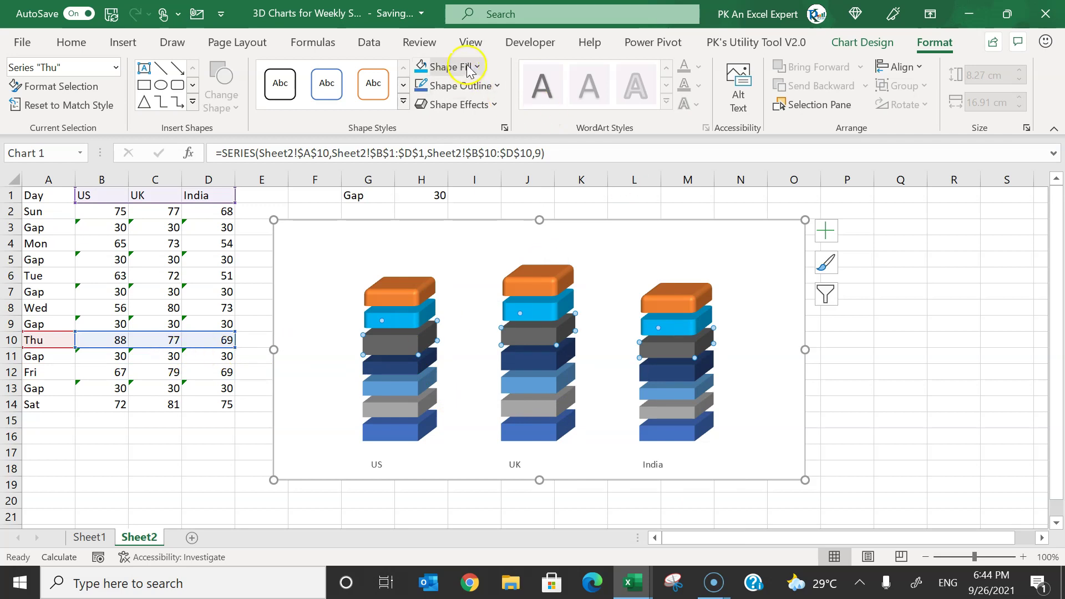
{"action": "left_click", "coordinate": [449, 67]}
{"action": "left_click", "coordinate": [550, 136]}
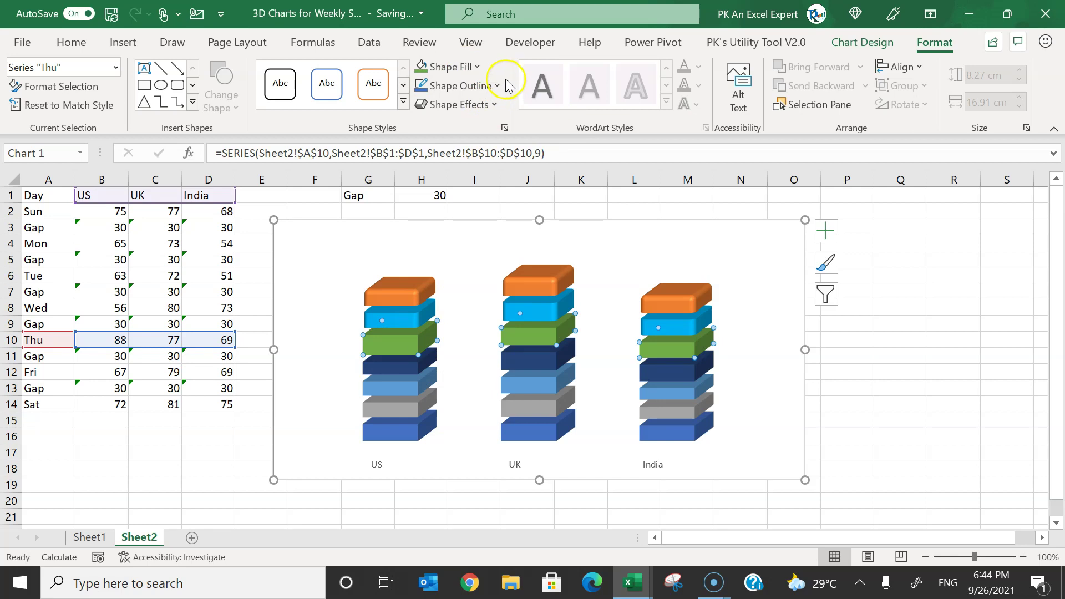
{"action": "left_click", "coordinate": [456, 104]}
{"action": "mouse_move", "coordinate": [471, 338]}
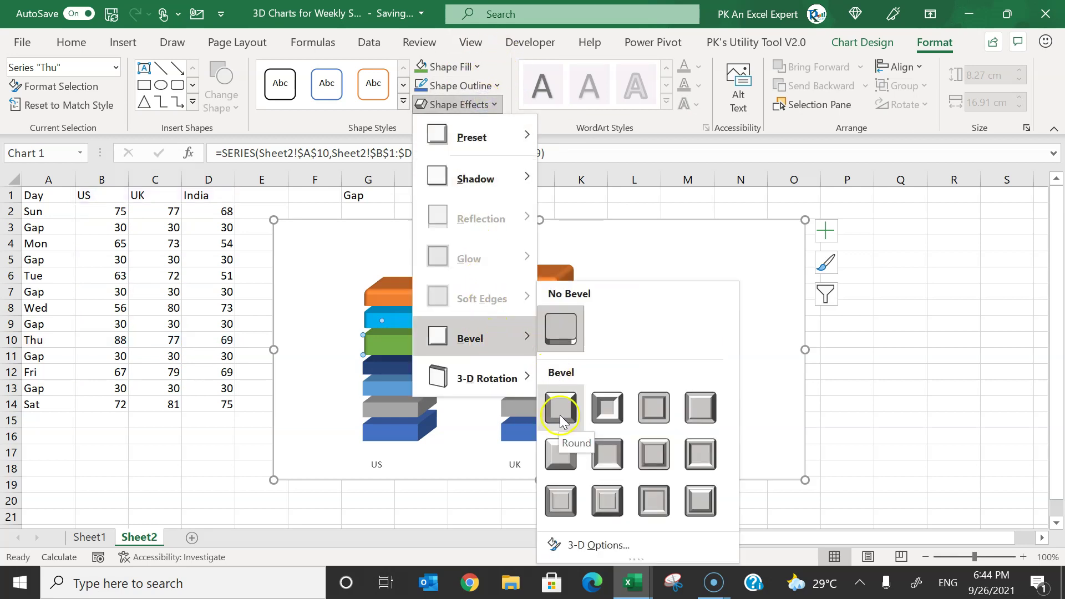
{"action": "left_click", "coordinate": [560, 415]}
{"action": "left_click", "coordinate": [399, 369]}
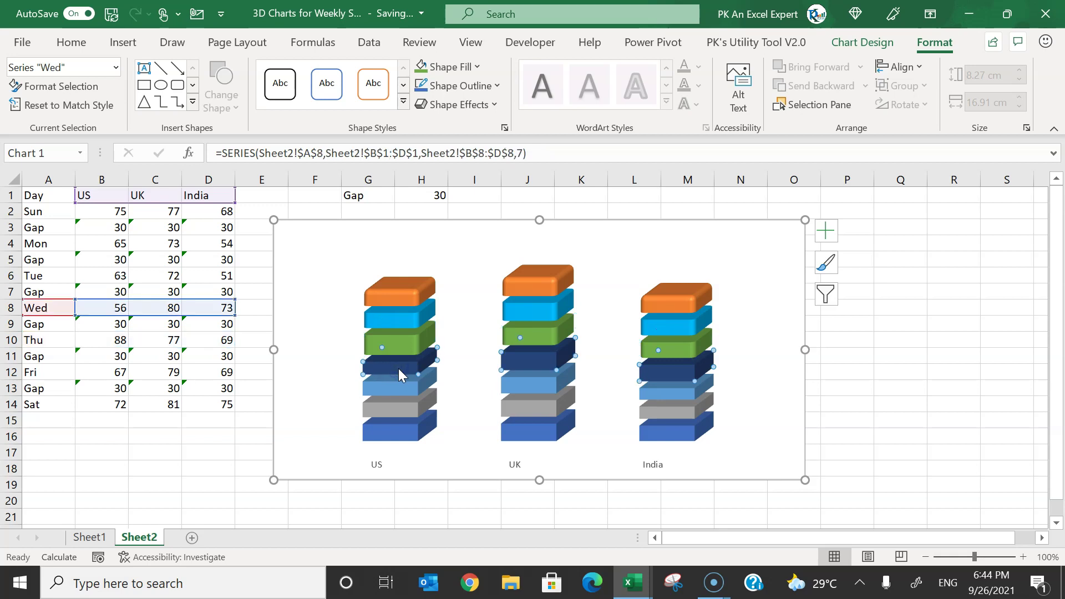
{"action": "left_click", "coordinate": [450, 67]}
{"action": "left_click", "coordinate": [506, 164]}
{"action": "left_click", "coordinate": [456, 104]}
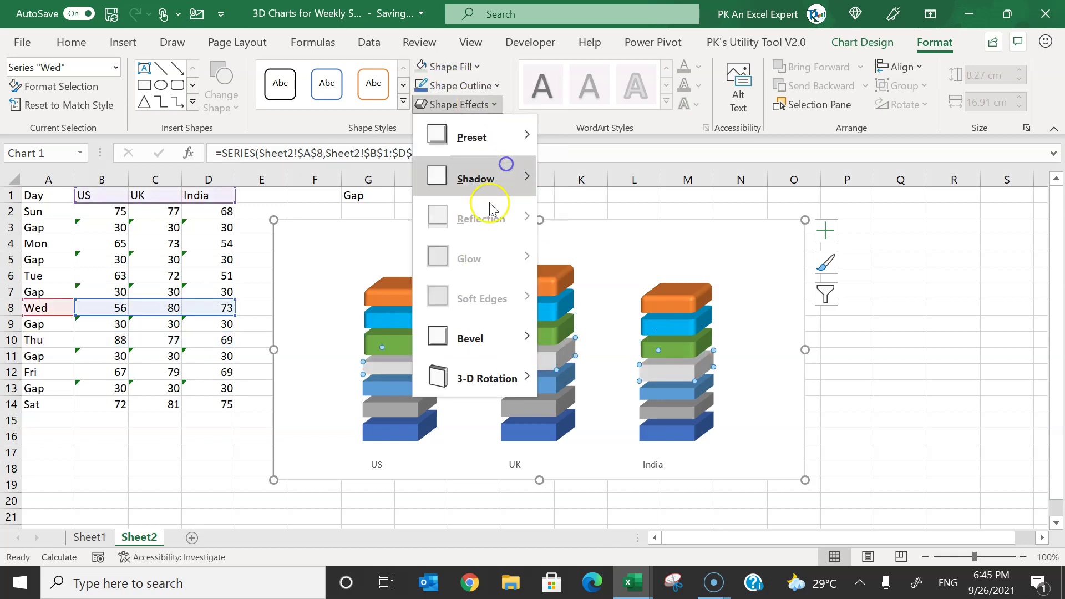
{"action": "left_click", "coordinate": [419, 404]}
Colour the Tue slabs light green with a Round bevel and the Mon slabs gold.
{"action": "left_click", "coordinate": [418, 404]}
{"action": "left_click", "coordinate": [448, 66]}
{"action": "left_click", "coordinate": [433, 136]}
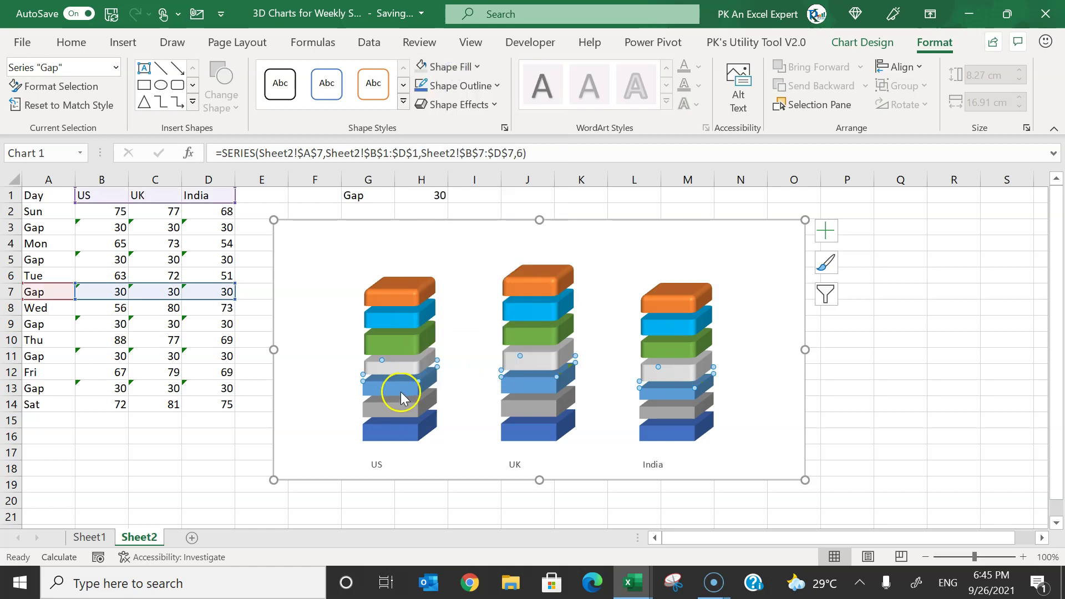
{"action": "left_click", "coordinate": [401, 397]}
{"action": "left_click", "coordinate": [450, 67]}
{"action": "left_click", "coordinate": [478, 247]}
{"action": "left_click", "coordinate": [456, 104]}
{"action": "left_click", "coordinate": [561, 415]}
{"action": "left_click", "coordinate": [399, 402]}
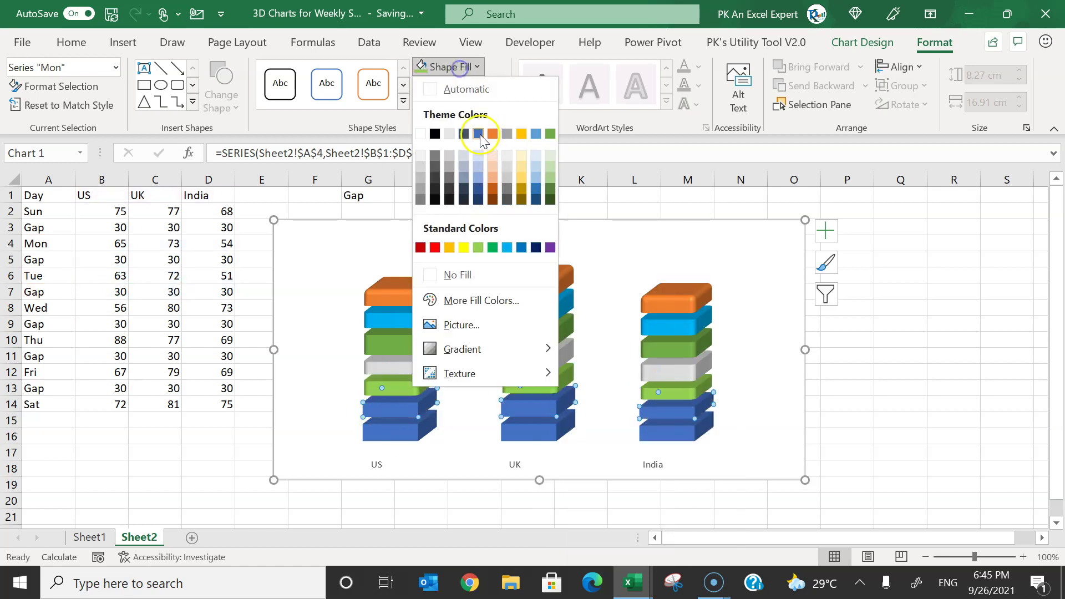
{"action": "left_click", "coordinate": [521, 134]}
{"action": "left_click", "coordinate": [388, 422]}
{"action": "left_click", "coordinate": [401, 432]}
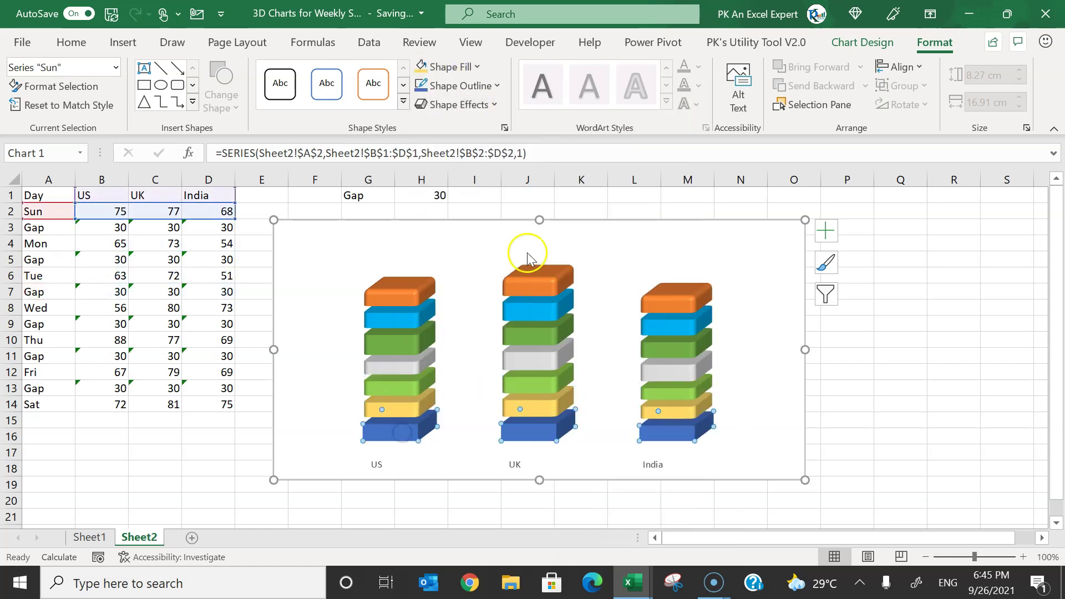
Reduce the data series gap width to 78% so the country stacks widen.
{"action": "key", "text": "Escape"}
{"action": "key", "text": "Escape"}
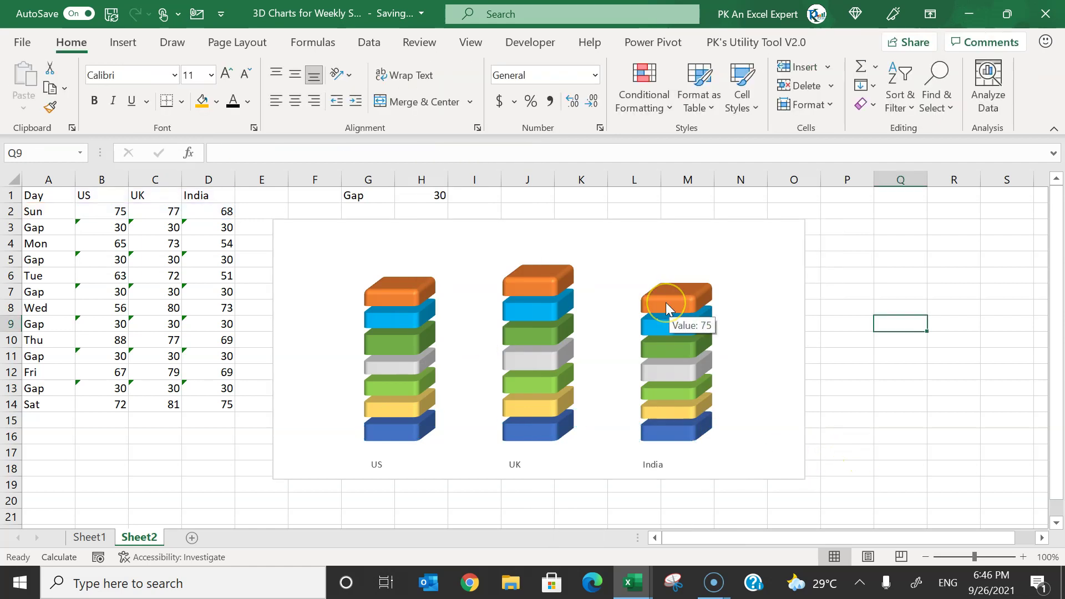
{"action": "right_click", "coordinate": [666, 304]}
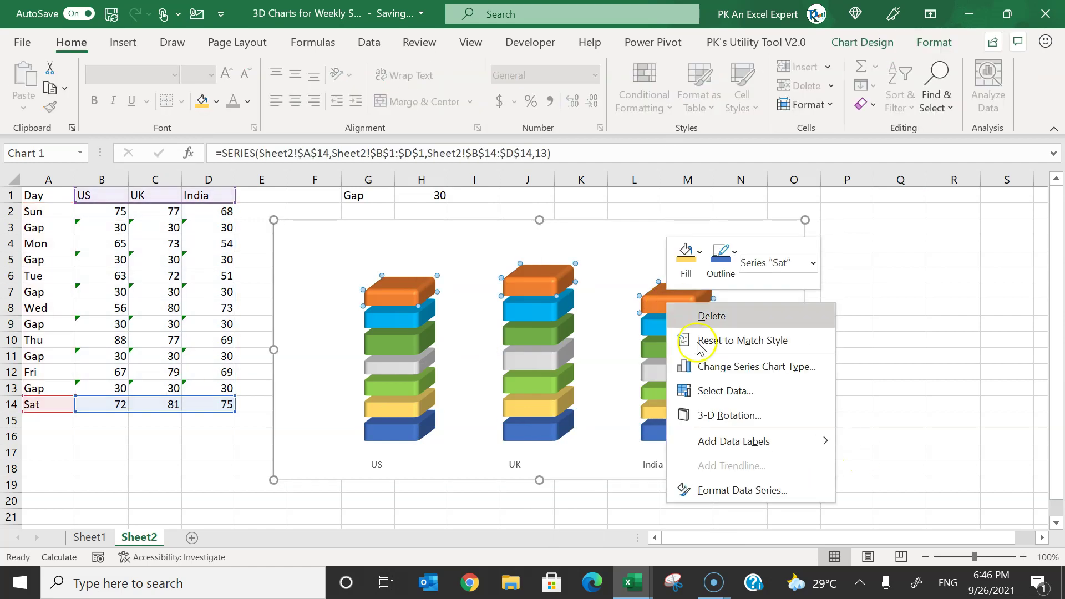
{"action": "left_click", "coordinate": [737, 491]}
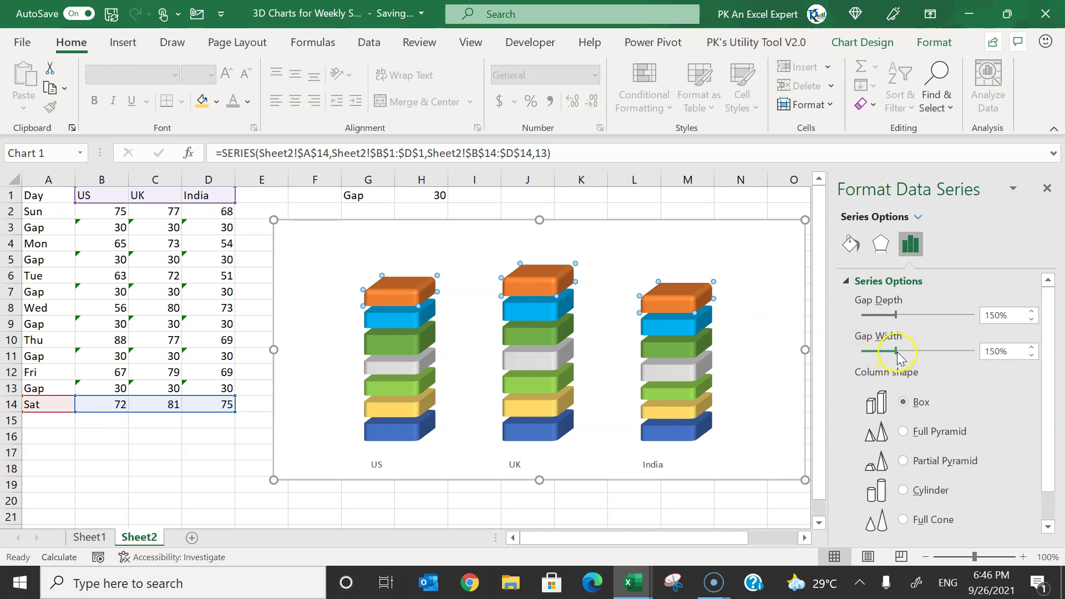
{"action": "left_click_drag", "start_coordinate": [884, 353], "coordinate": [882, 356]}
Raise the chart's 3-D X rotation to 40°.
{"action": "key", "text": "Escape"}
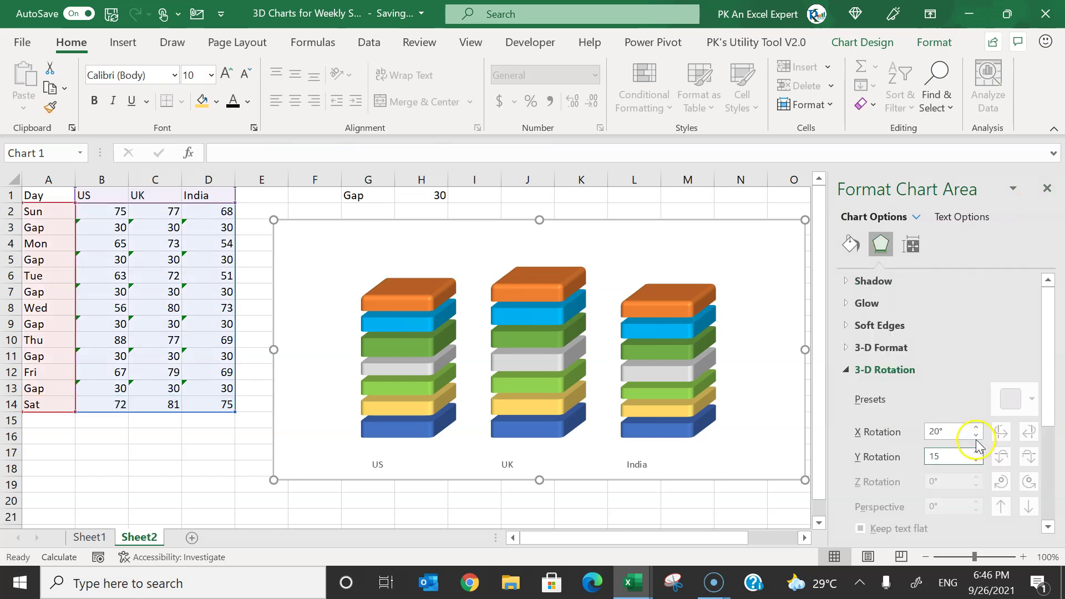
{"action": "left_click", "coordinate": [977, 429]}
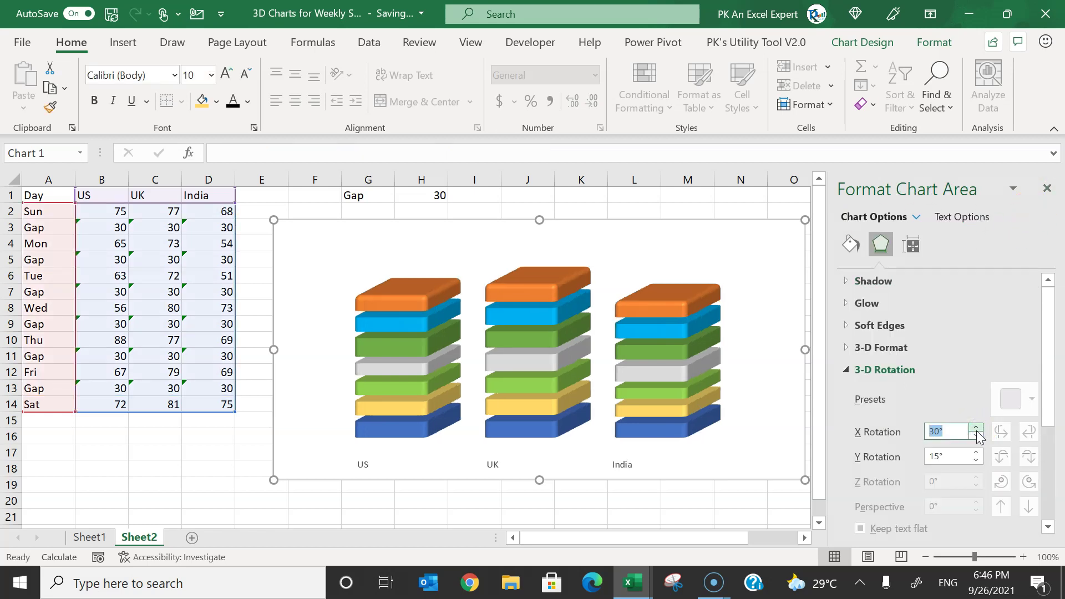
{"action": "left_click", "coordinate": [977, 428]}
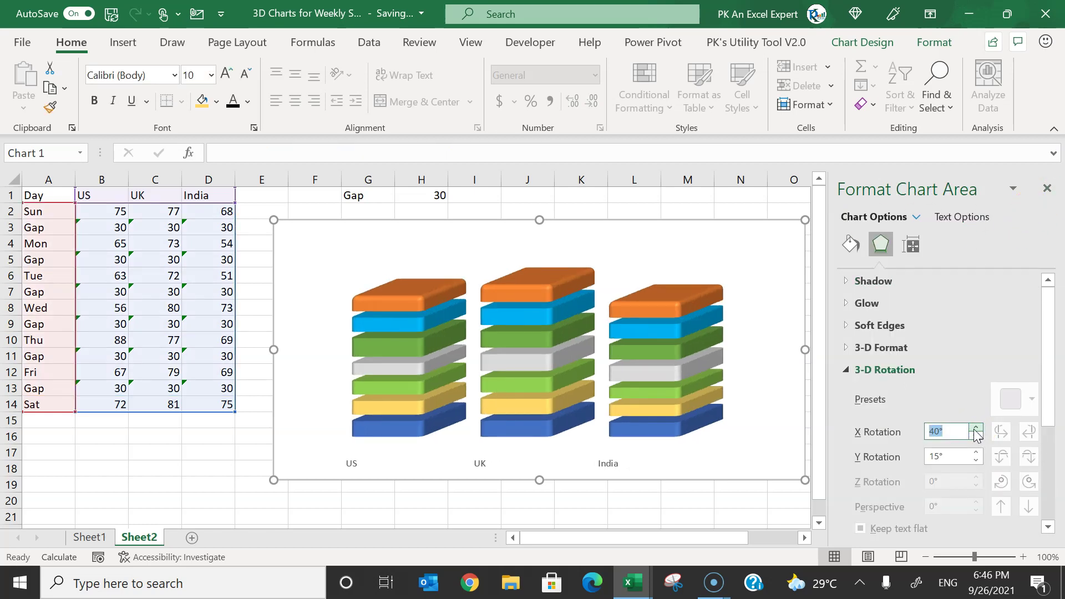
{"action": "left_click", "coordinate": [1048, 191]}
{"action": "left_click", "coordinate": [468, 464]}
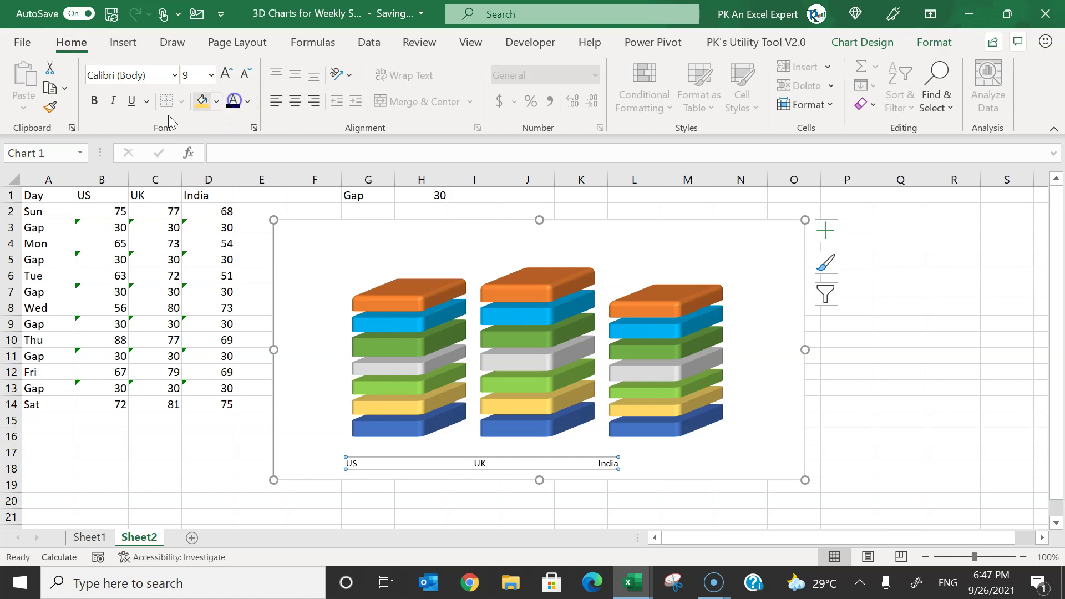
Make the US, UK and India axis labels bold, 18 pt, in Arial Rounded MT.
{"action": "left_click", "coordinate": [94, 100]}
{"action": "left_click", "coordinate": [225, 75]}
{"action": "left_click", "coordinate": [224, 75]}
{"action": "left_click", "coordinate": [225, 75]}
{"action": "left_click", "coordinate": [224, 75]}
{"action": "left_click", "coordinate": [225, 75]}
{"action": "left_click", "coordinate": [224, 75]}
{"action": "left_click", "coordinate": [224, 74]}
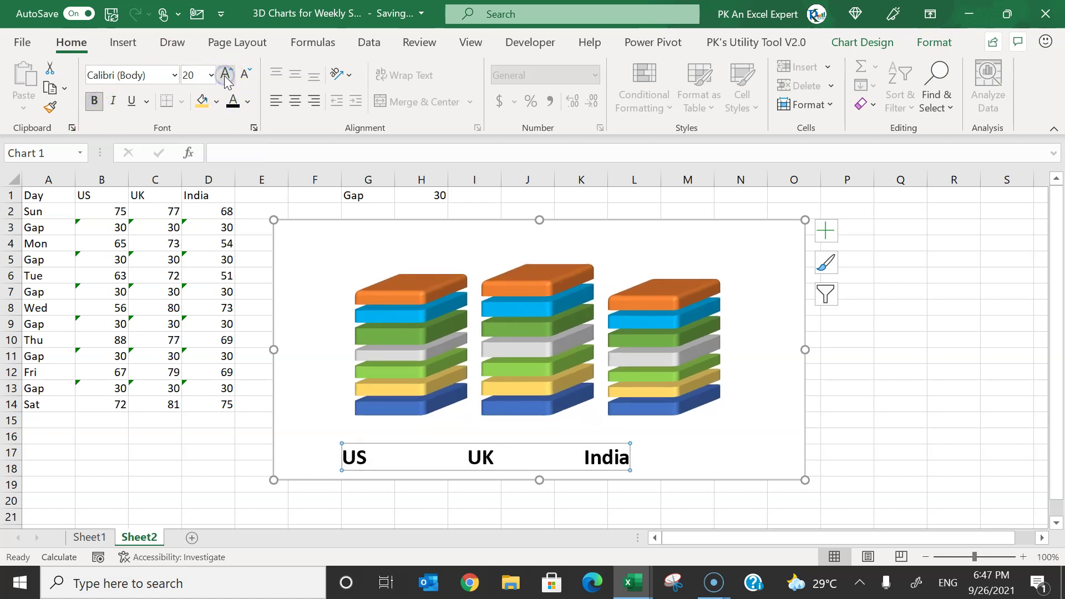
{"action": "left_click", "coordinate": [250, 77]}
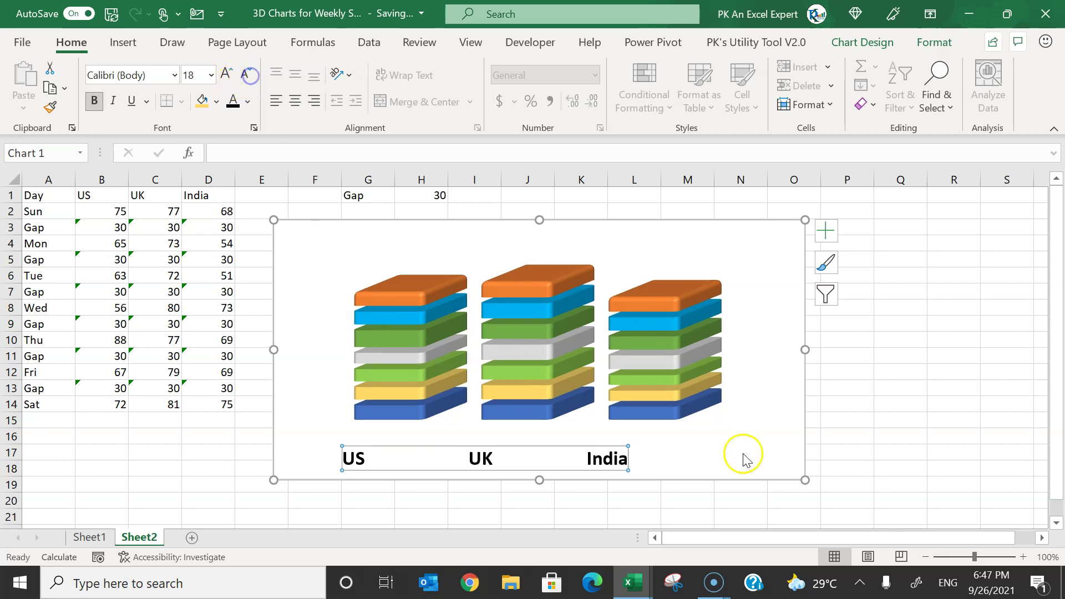
{"action": "left_click", "coordinate": [158, 77]}
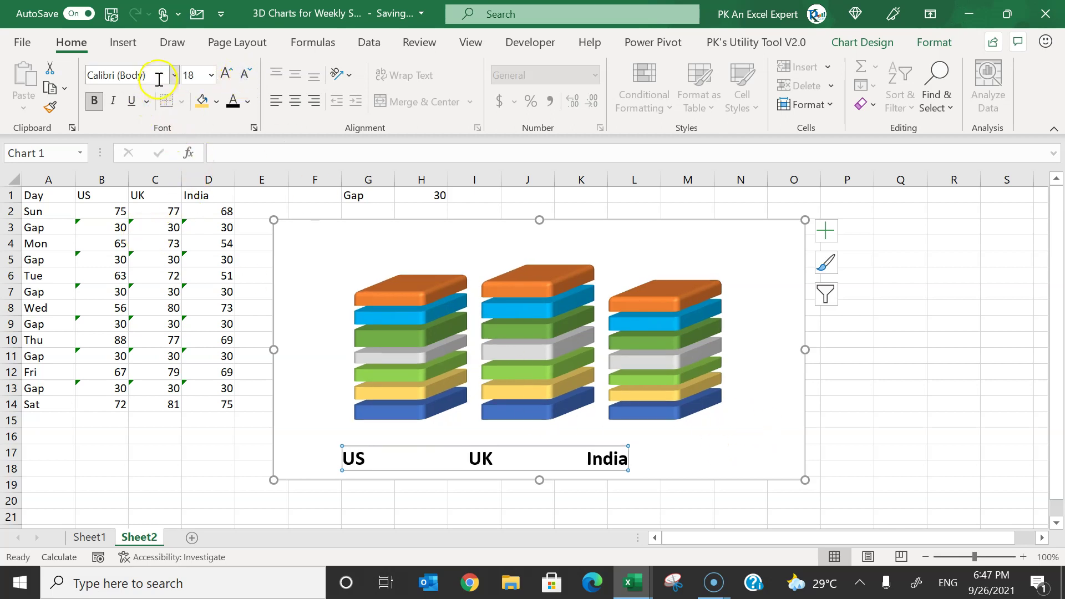
{"action": "type", "text": "Ar"}
{"action": "key", "text": "Return"}
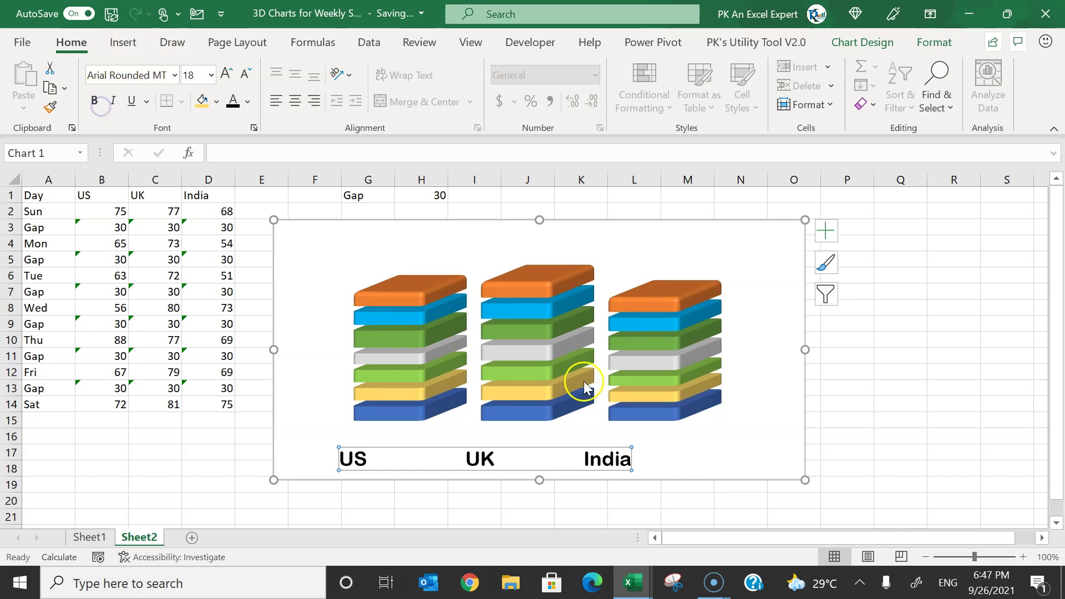
{"action": "left_click", "coordinate": [877, 469]}
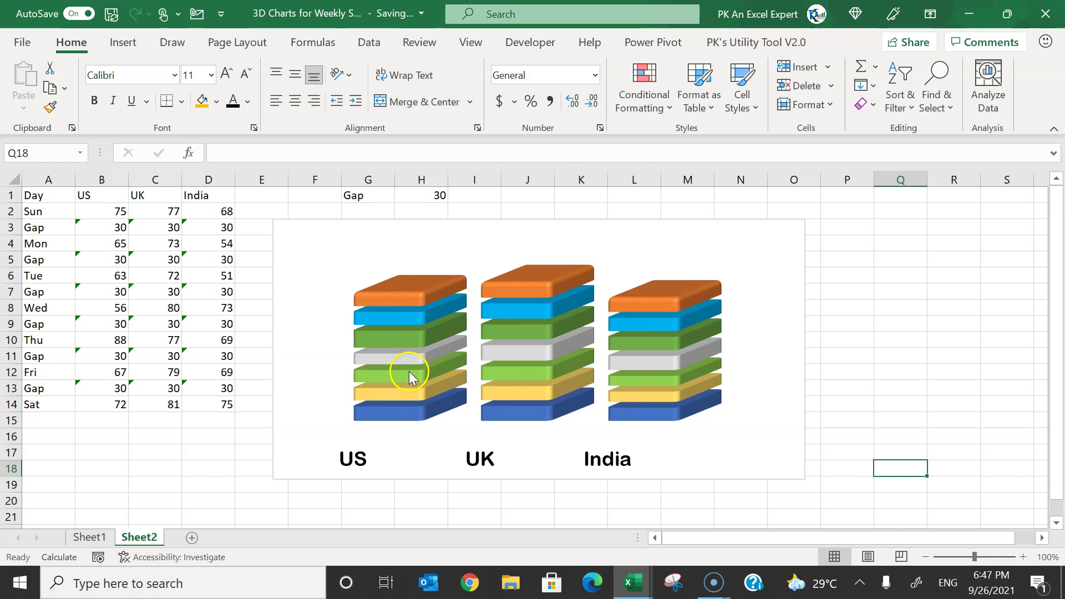
Insert blank cells above the table, shifting cells down to free row 1.
{"action": "left_click", "coordinate": [35, 209]}
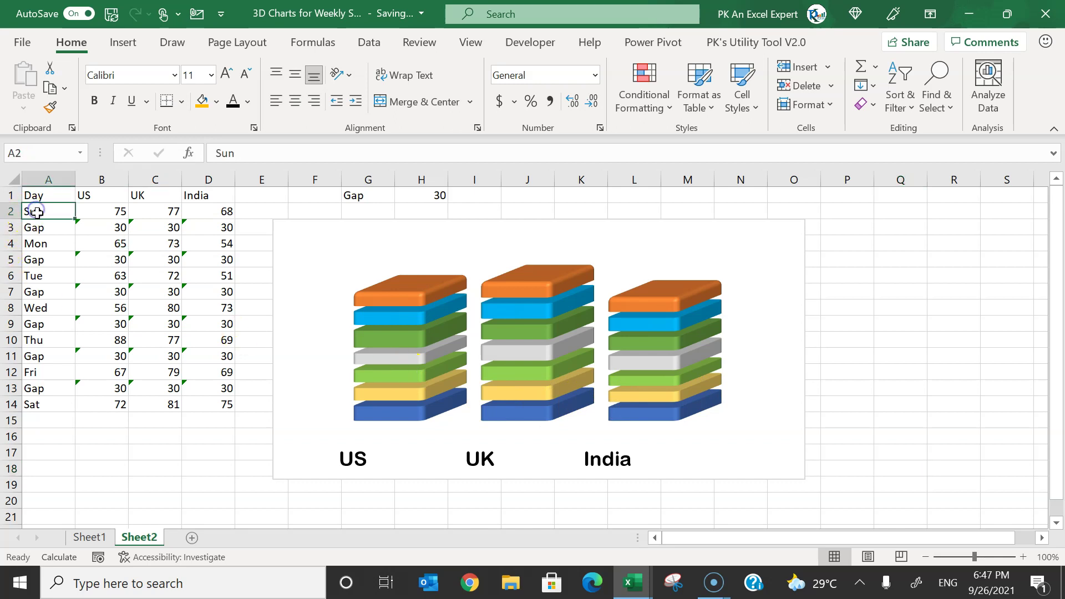
{"action": "left_click", "coordinate": [12, 193]}
{"action": "left_click_drag", "start_coordinate": [208, 195], "coordinate": [20, 194]}
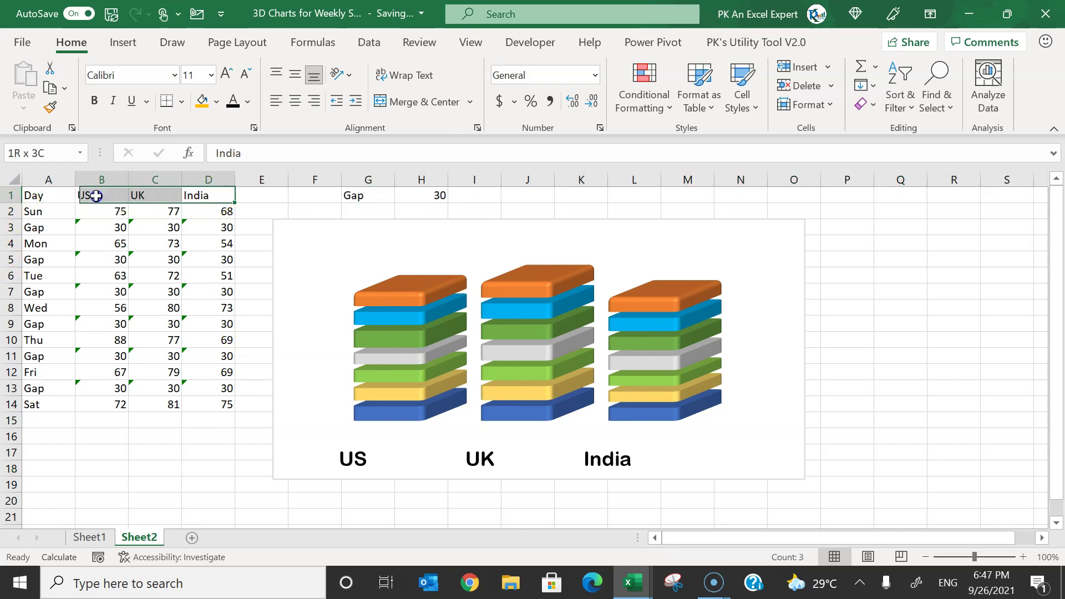
{"action": "left_click", "coordinate": [75, 225]}
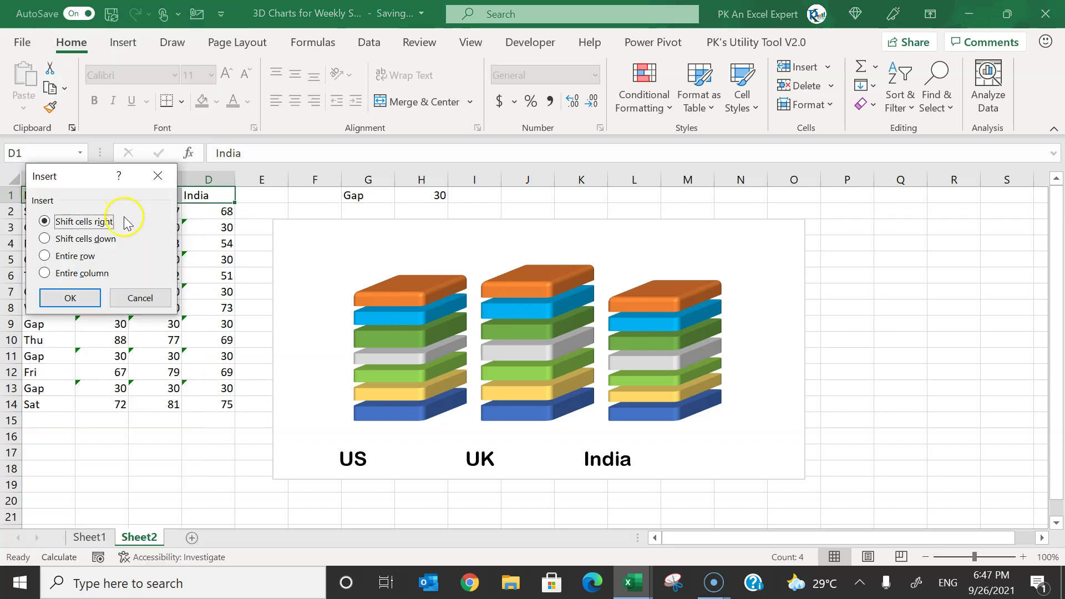
{"action": "left_click", "coordinate": [72, 239]}
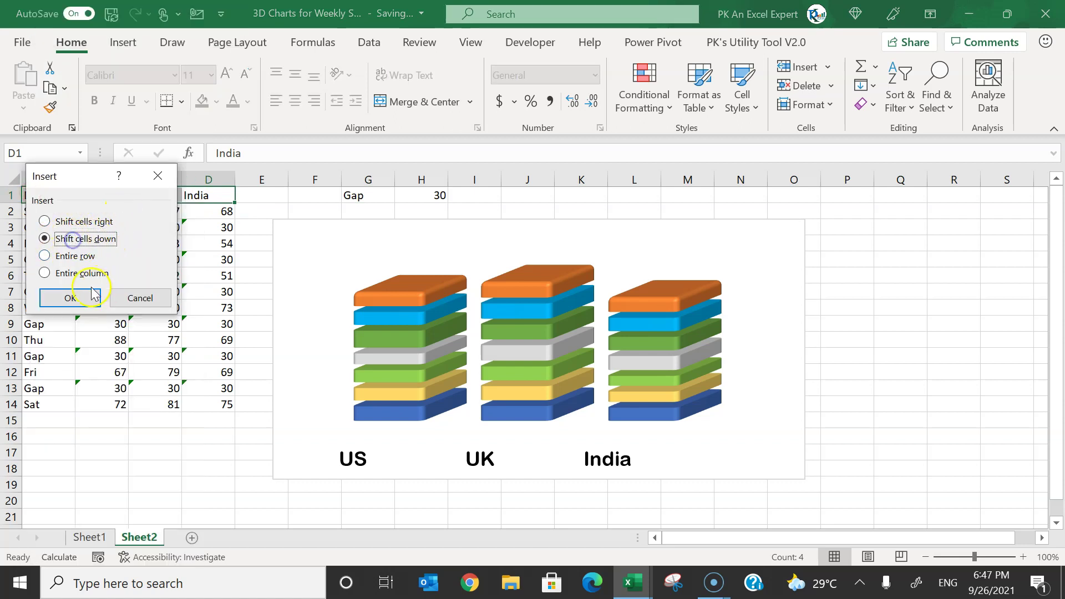
{"action": "left_click", "coordinate": [70, 298]}
{"action": "left_click", "coordinate": [160, 260]}
Copy the Day, US, UK and India headers into row 1.
{"action": "left_click_drag", "start_coordinate": [31, 213], "coordinate": [183, 212]}
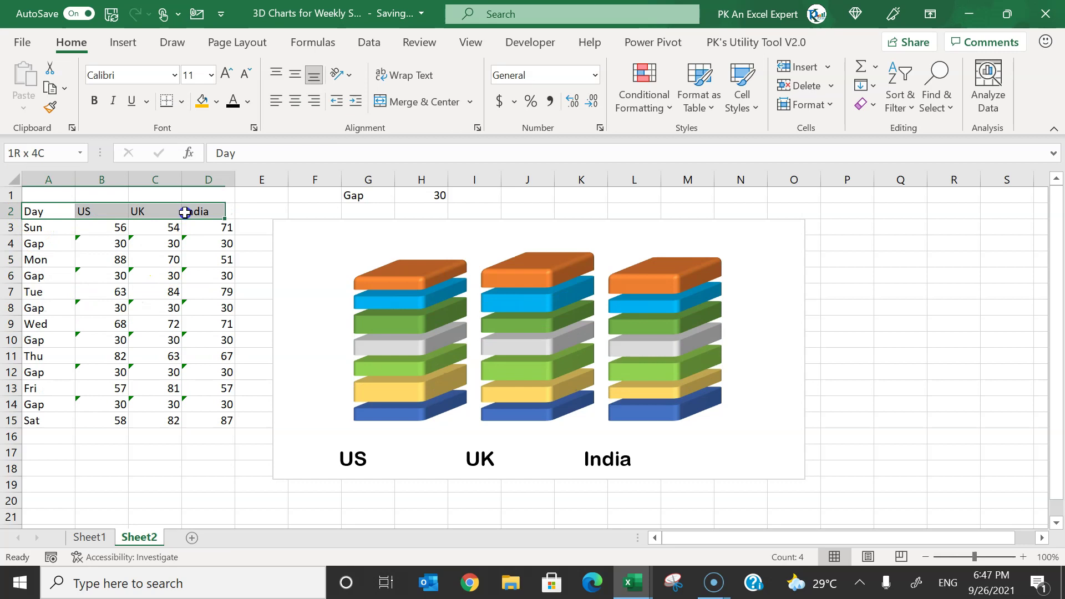
{"action": "key", "text": "ctrl+c"}
{"action": "left_click", "coordinate": [66, 194]}
{"action": "key", "text": "ctrl+v"}
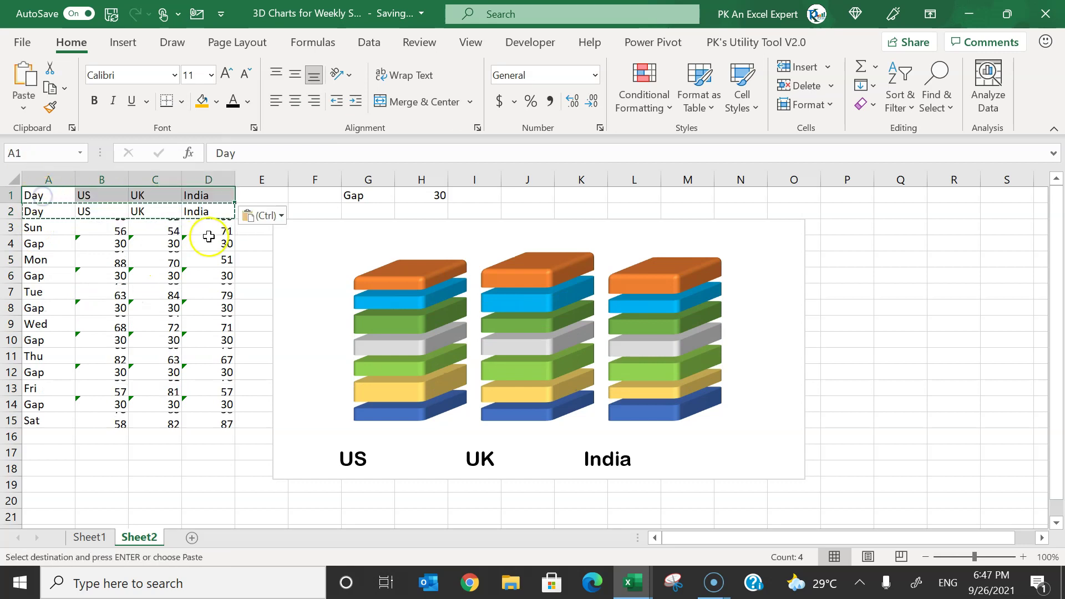
{"action": "key", "text": "Escape"}
Clear the US, UK and India names from row 2, leaving only Day.
{"action": "left_click_drag", "start_coordinate": [83, 212], "coordinate": [210, 216]}
{"action": "key", "text": "Delete"}
{"action": "key", "text": "Up"}
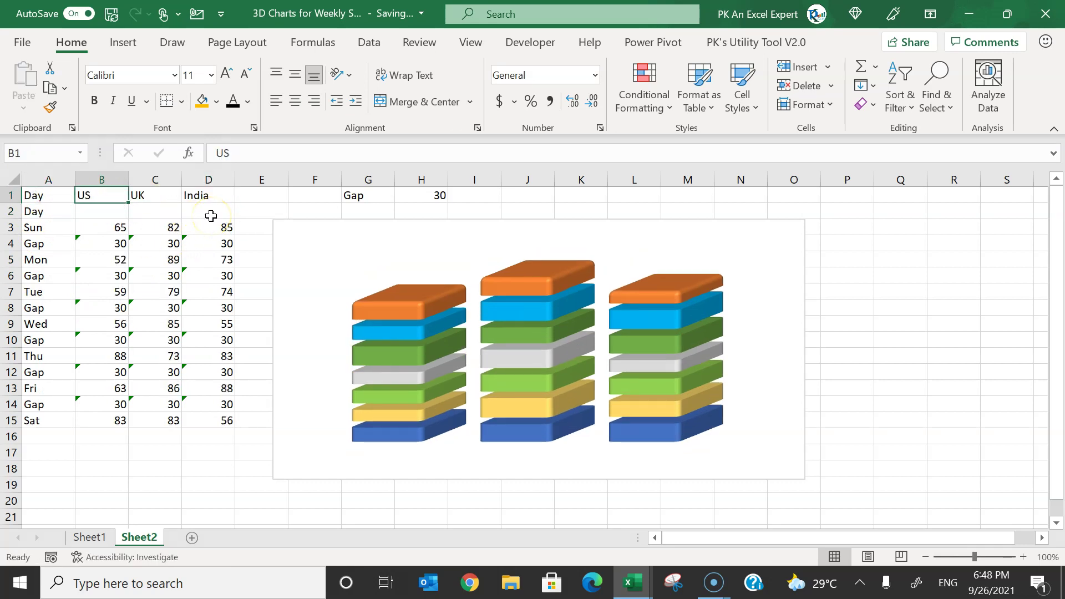
{"action": "key", "text": "Down"}
{"action": "key", "text": "Up"}
{"action": "key", "text": "shift+Right"}
{"action": "key", "text": "shift+Right"}
{"action": "key", "text": "Down"}
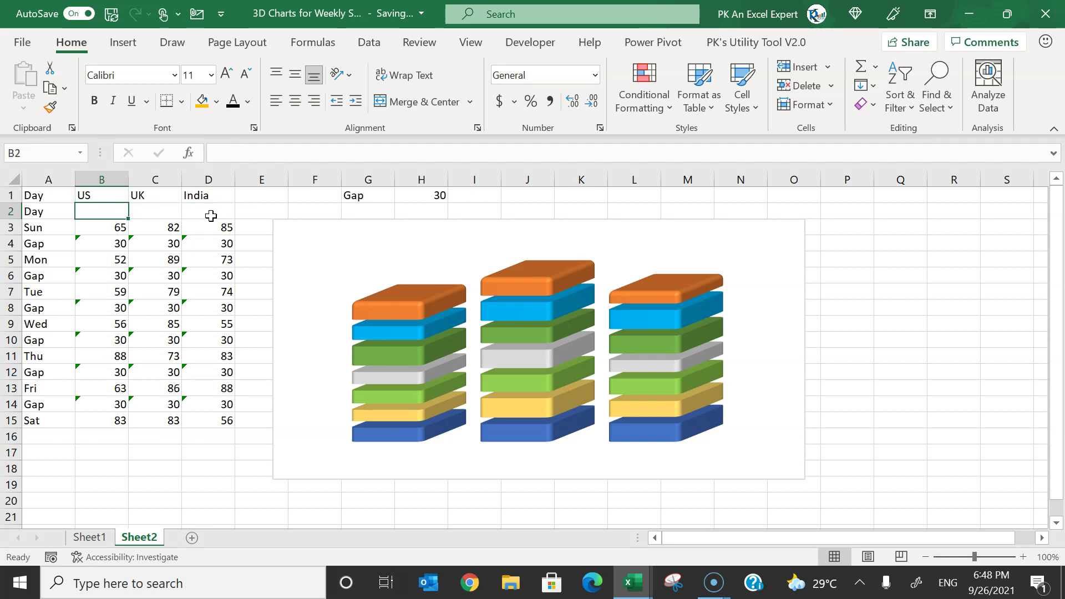
Enter =REPT(" ",20)&B1 in B2 to pad the US label, accepting Excel's correction.
{"action": "type", "text": "=re"}
{"action": "key", "text": "Down"}
{"action": "key", "text": "Down"}
{"action": "key", "text": "Tab"}
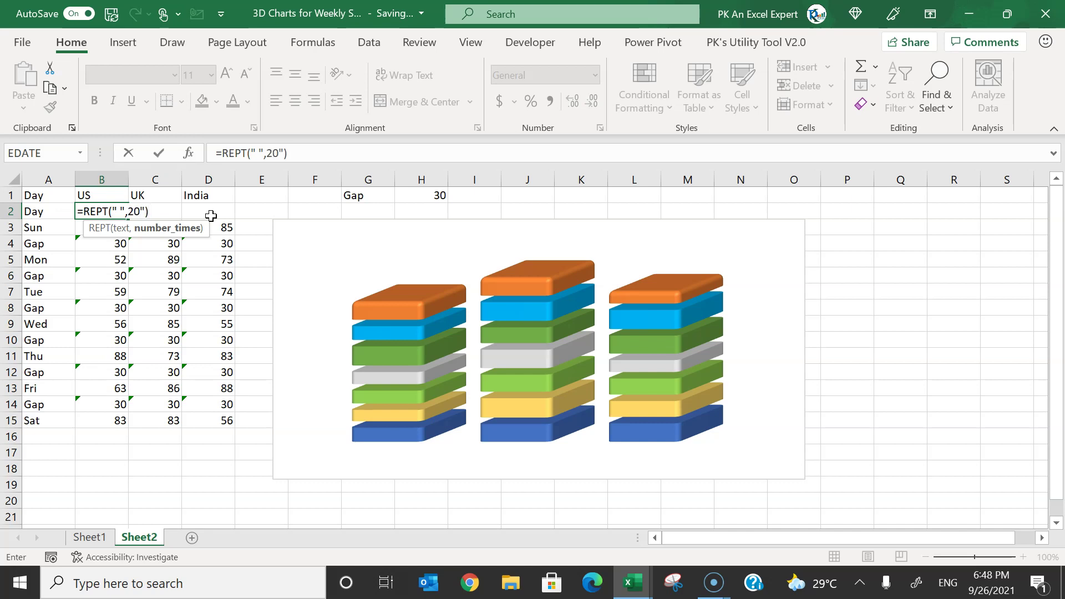
{"action": "left_click", "coordinate": [101, 195]}
{"action": "key", "text": "Return"}
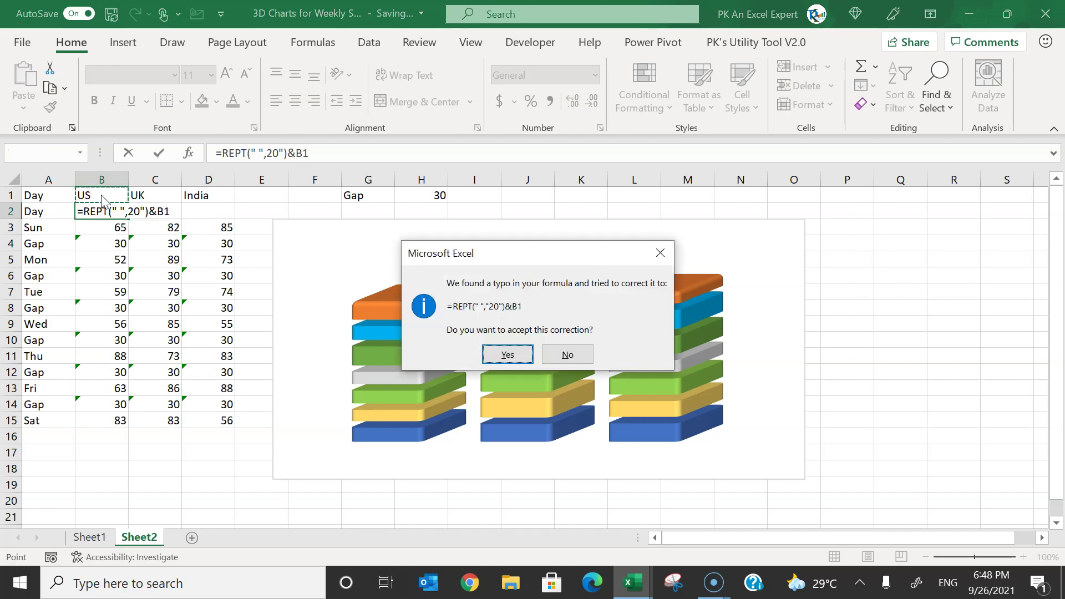
{"action": "key", "text": "Return"}
{"action": "key", "text": "Up"}
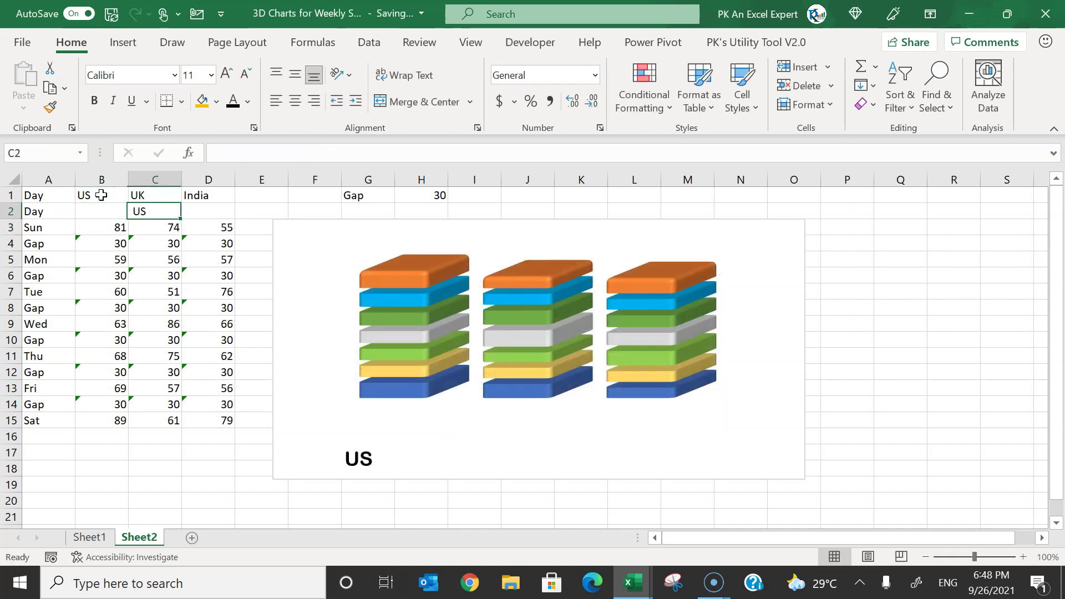
Copy the padded label formula across C2:D2 for UK and India.
{"action": "key", "text": "ctrl+c"}
{"action": "key", "text": "shift+Right"}
{"action": "key", "text": "shift+Right"}
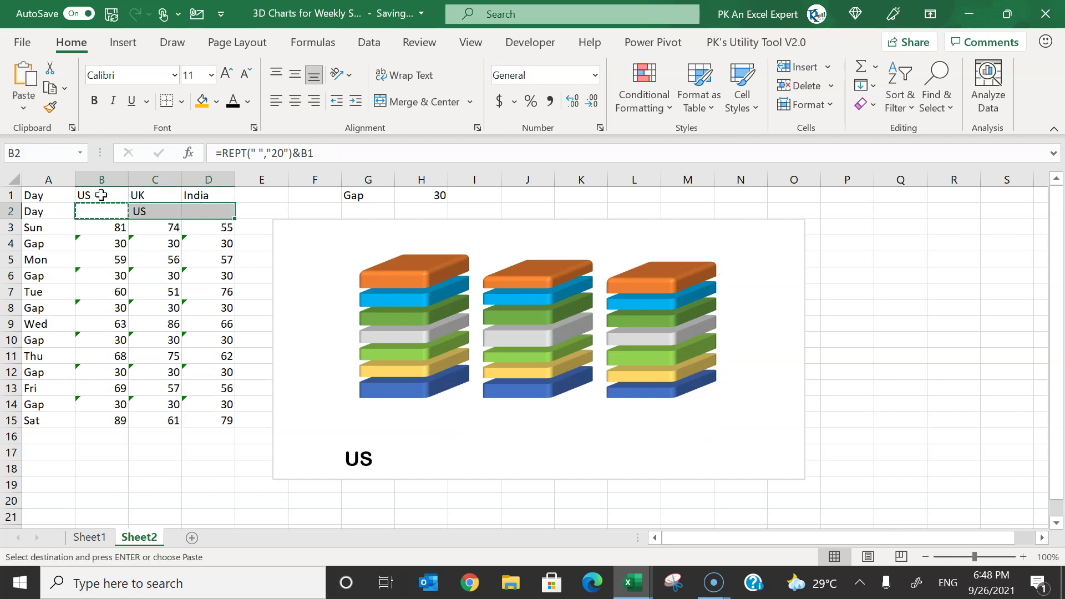
{"action": "key", "text": "ctrl+v"}
{"action": "key", "text": "Right"}
{"action": "key", "text": "Left"}
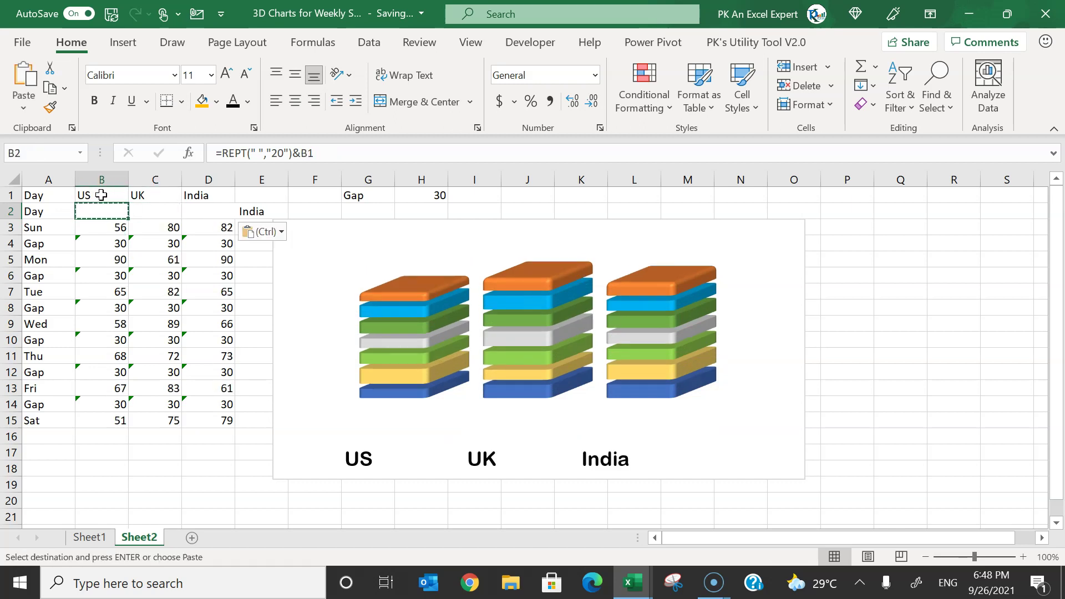
{"action": "left_click", "coordinate": [101, 194]}
Shrink the chart's country labels to 14 pt and cut the UK padding to 15.
{"action": "left_click", "coordinate": [518, 459]}
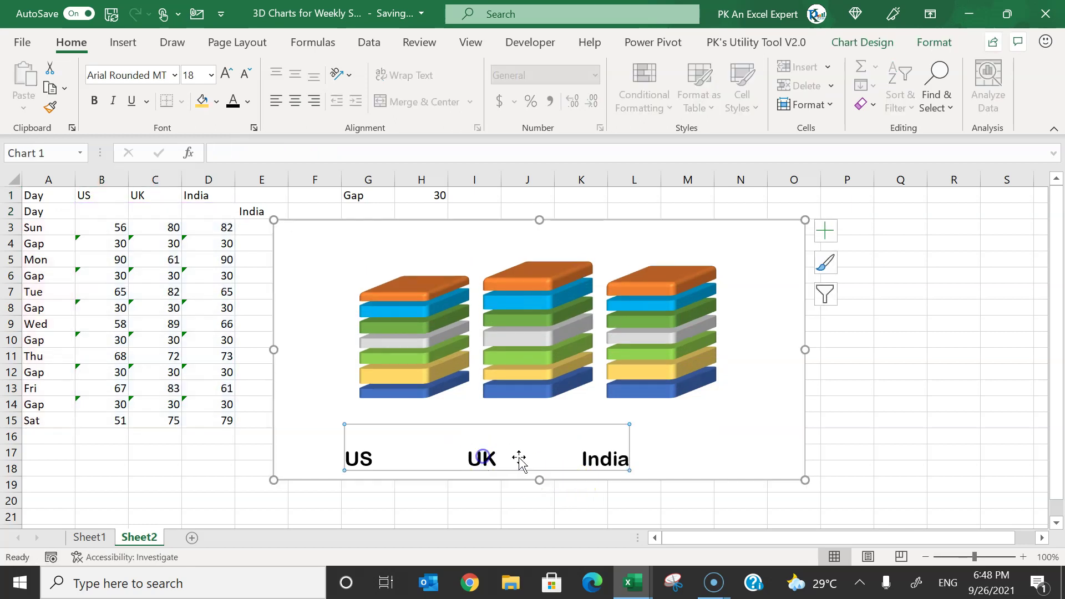
{"action": "left_click", "coordinate": [244, 75]}
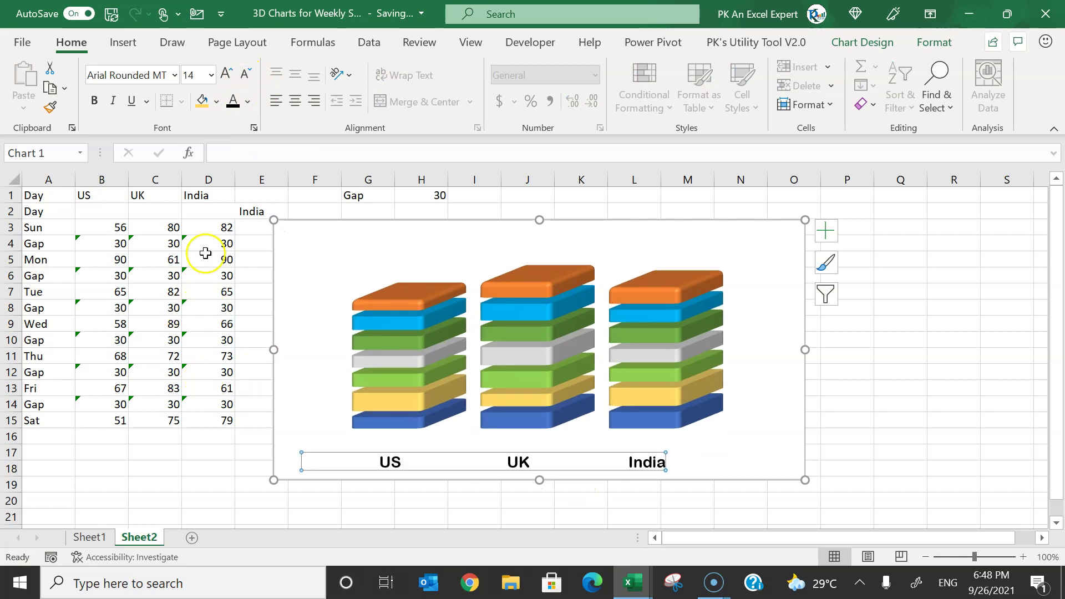
{"action": "left_click", "coordinate": [189, 259]}
{"action": "key", "text": "Up"}
{"action": "key", "text": "Up"}
{"action": "key", "text": "Up"}
{"action": "key", "text": "Left"}
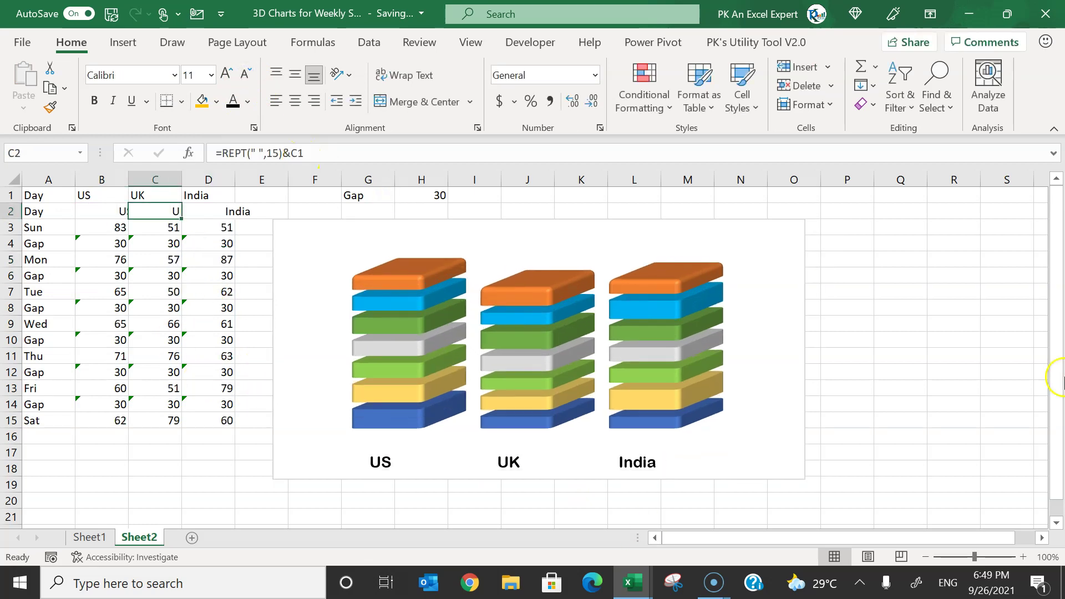
{"action": "left_click", "coordinate": [900, 324]}
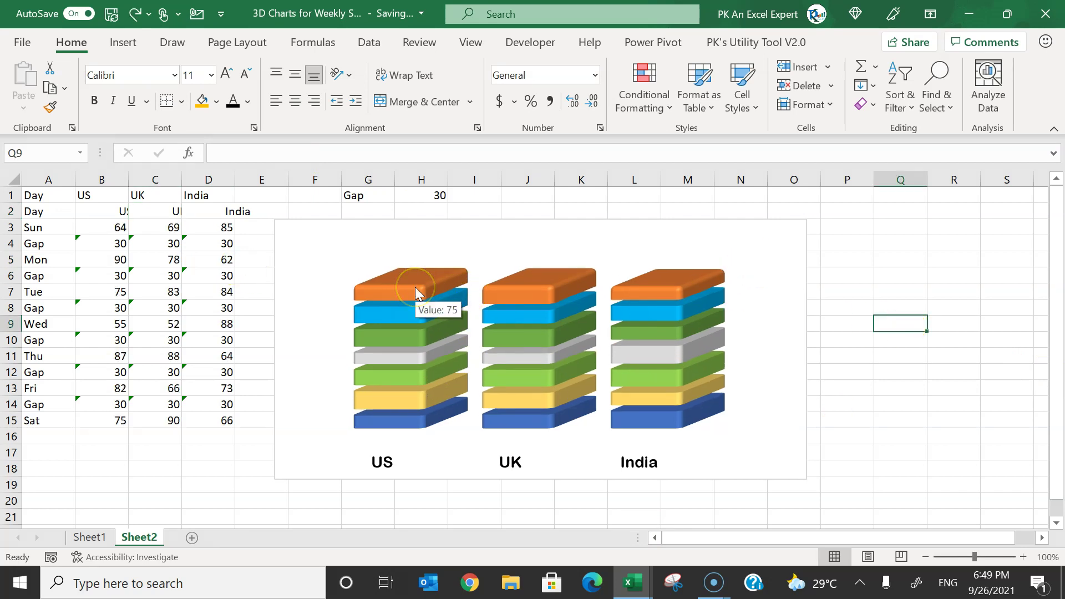
Add value data labels to the top orange Sat slabs.
{"action": "left_click", "coordinate": [415, 287]}
{"action": "right_click", "coordinate": [421, 289]}
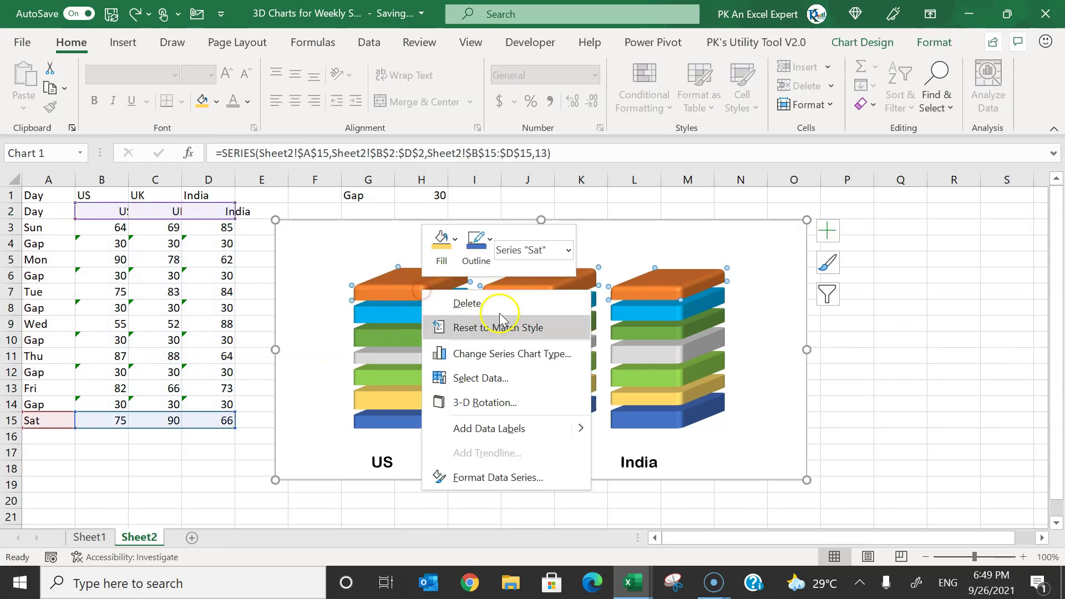
{"action": "left_click", "coordinate": [511, 428]}
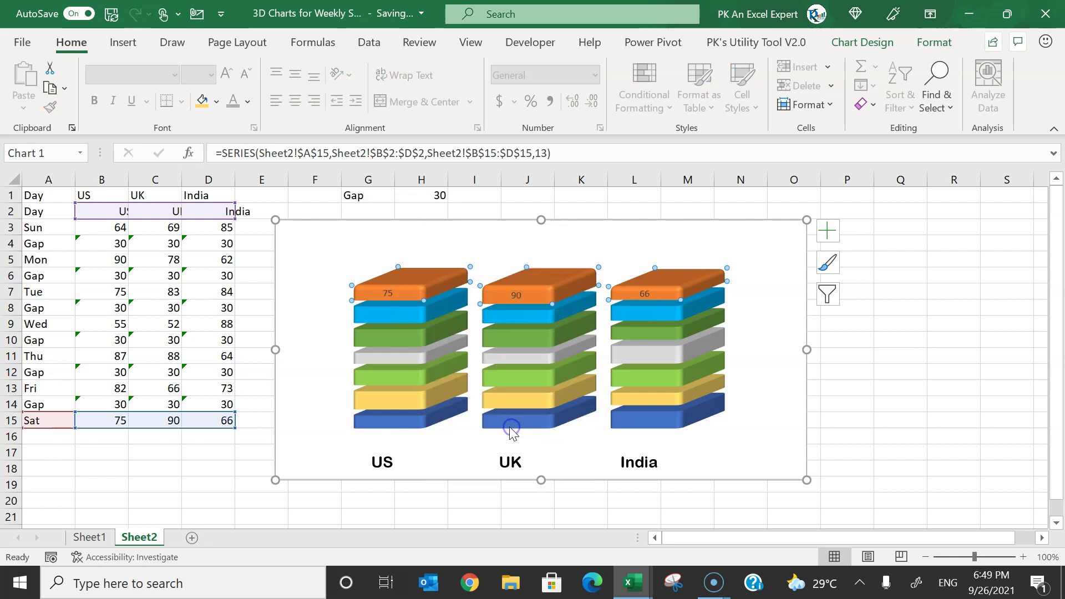
Format the Sat labels to show day name and value in bold white text.
{"action": "left_click", "coordinate": [388, 294]}
{"action": "right_click", "coordinate": [388, 294]}
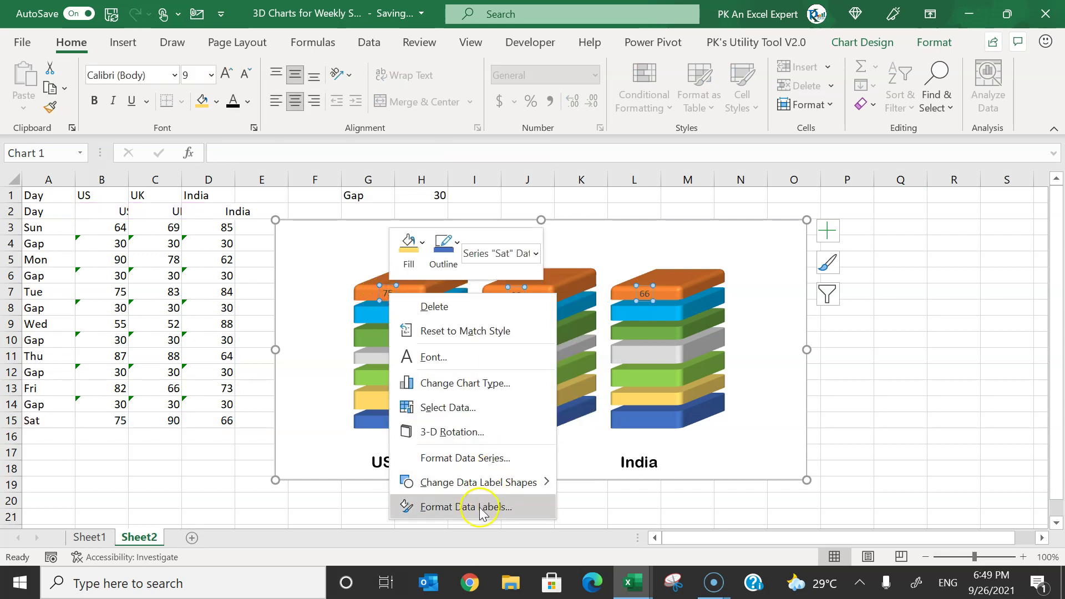
{"action": "left_click", "coordinate": [477, 573]}
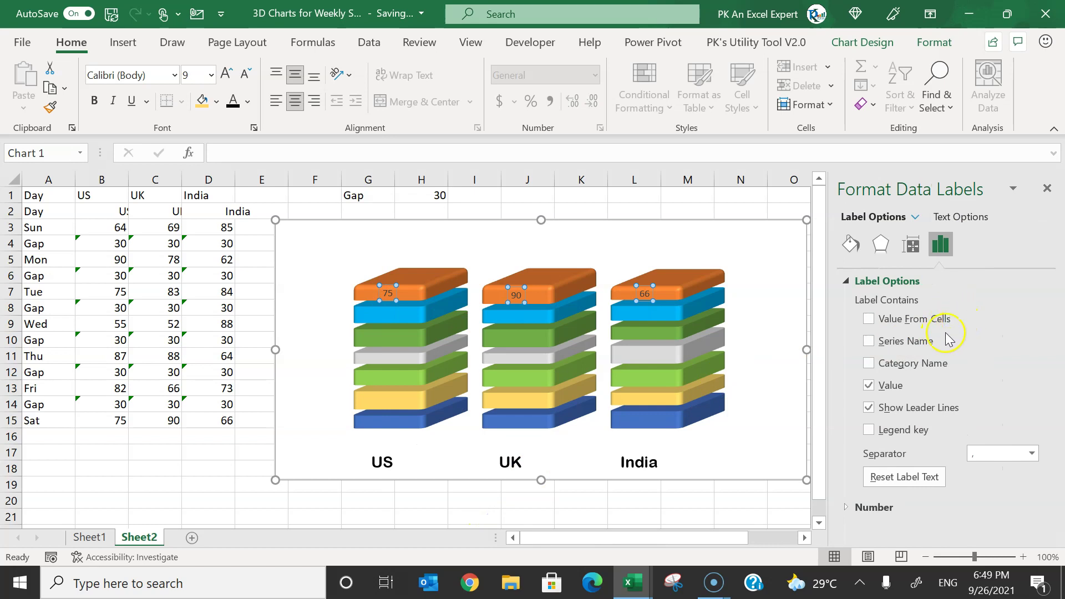
{"action": "left_click", "coordinate": [906, 341]}
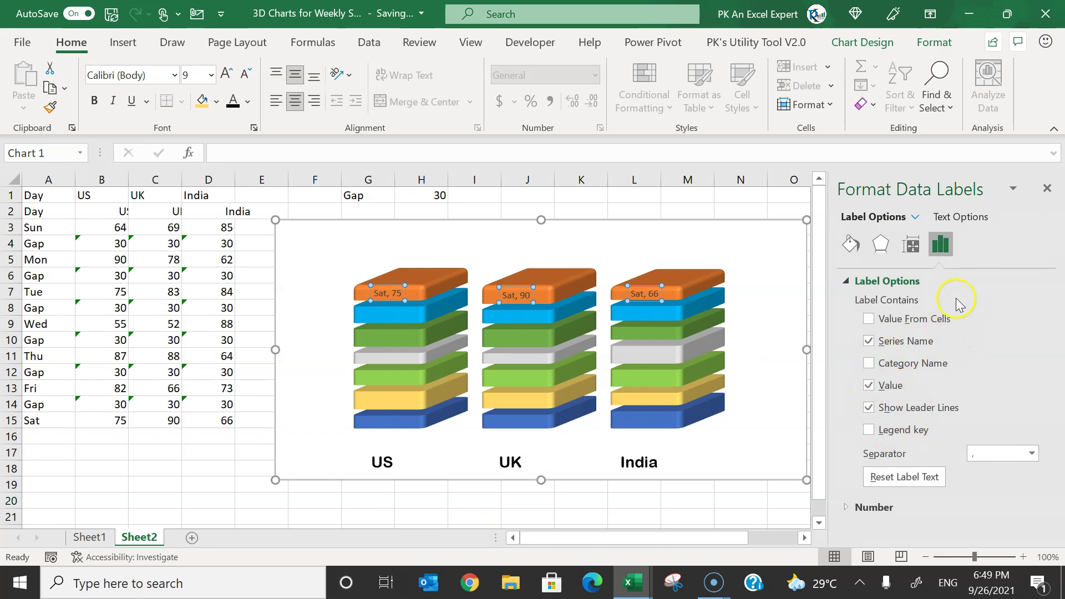
{"action": "left_click", "coordinate": [248, 102]}
{"action": "left_click", "coordinate": [234, 169]}
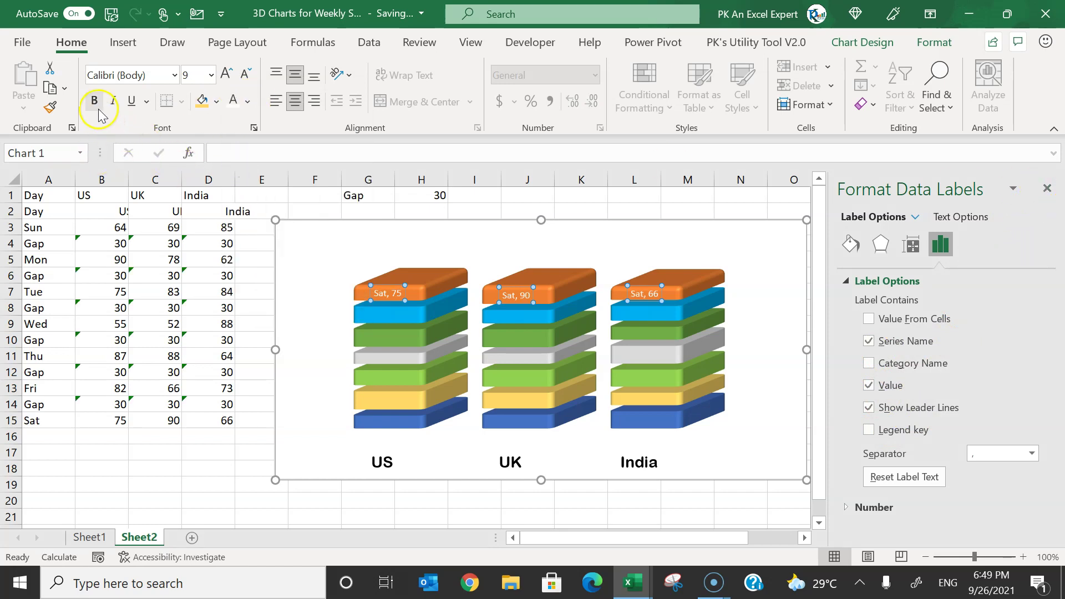
{"action": "left_click", "coordinate": [95, 101]}
Add data labels to the Fri slabs showing day name and value in white.
{"action": "left_click", "coordinate": [411, 311]}
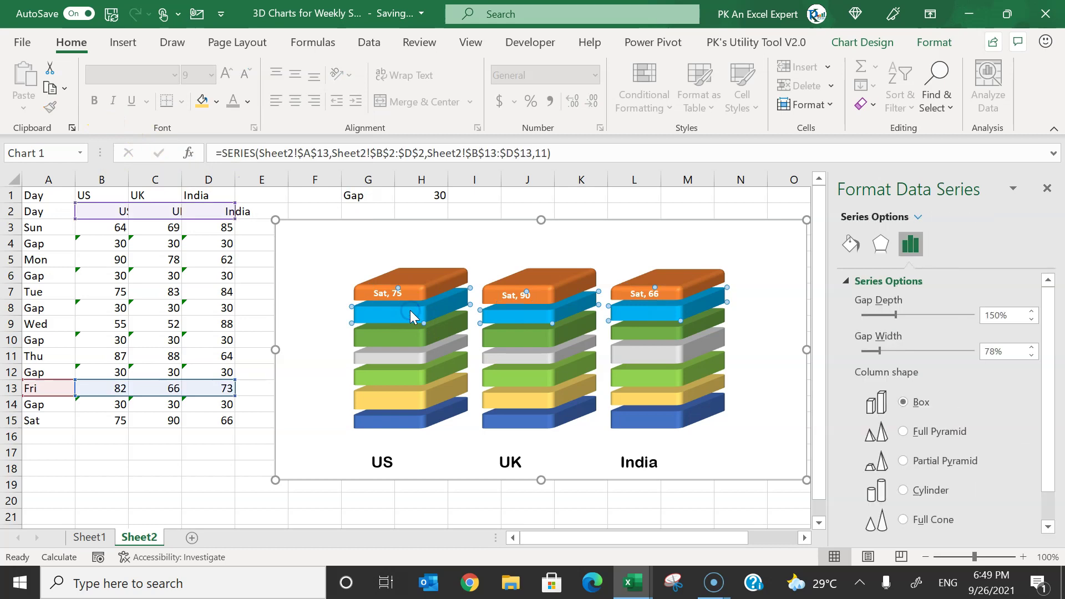
{"action": "right_click", "coordinate": [410, 311]}
{"action": "left_click", "coordinate": [499, 453]}
{"action": "left_click", "coordinate": [388, 315]}
{"action": "right_click", "coordinate": [388, 314]}
{"action": "left_click", "coordinate": [464, 528]}
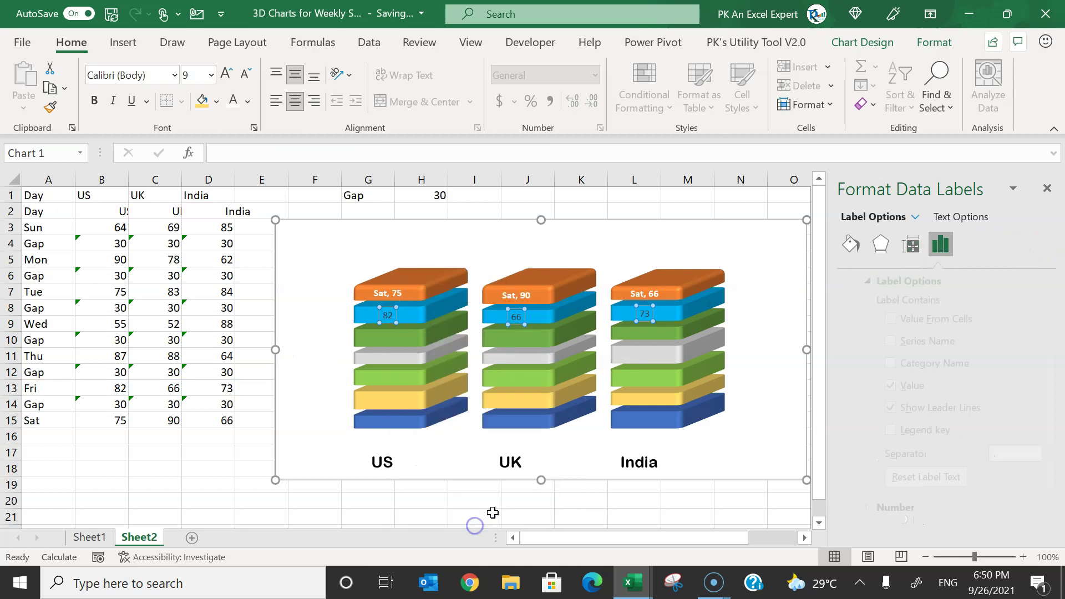
{"action": "left_click", "coordinate": [906, 343]}
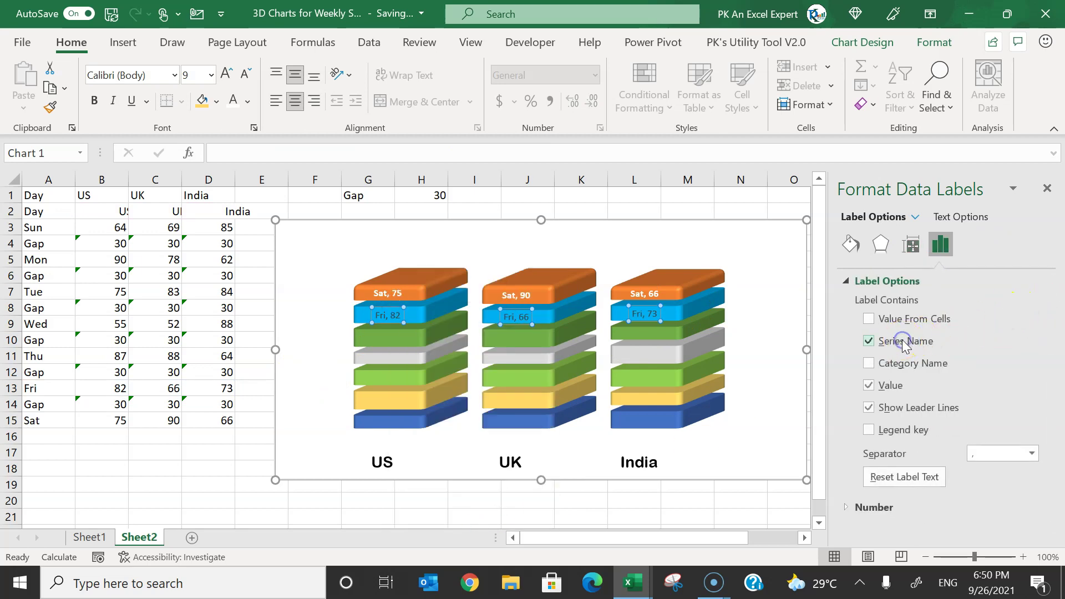
{"action": "left_click", "coordinate": [233, 100]}
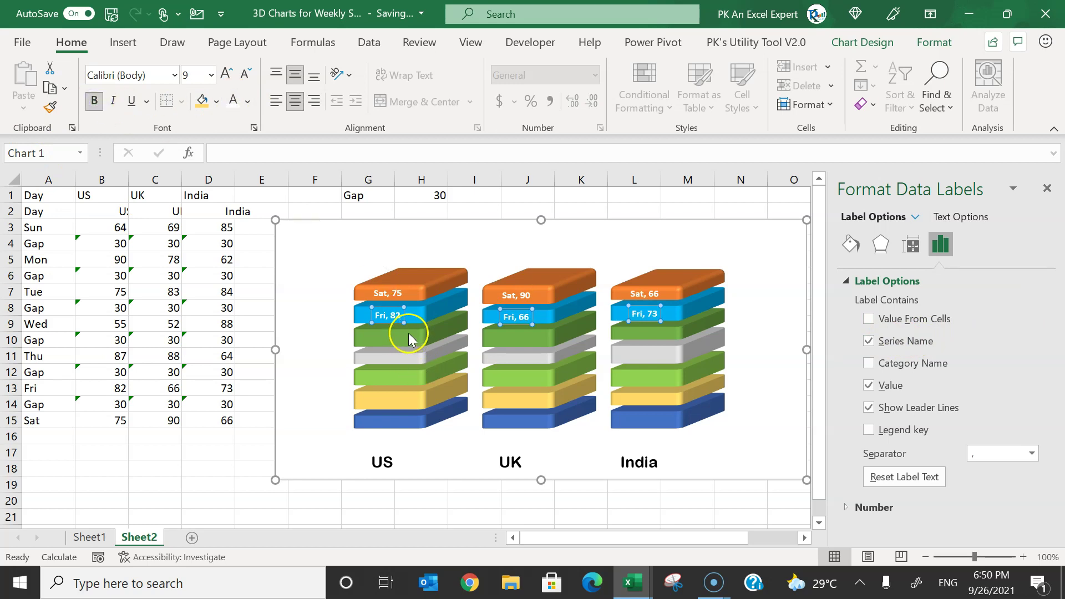
{"action": "left_click", "coordinate": [410, 336]}
Add value labels to the Thu slabs and make them white and bold.
{"action": "right_click", "coordinate": [409, 332]}
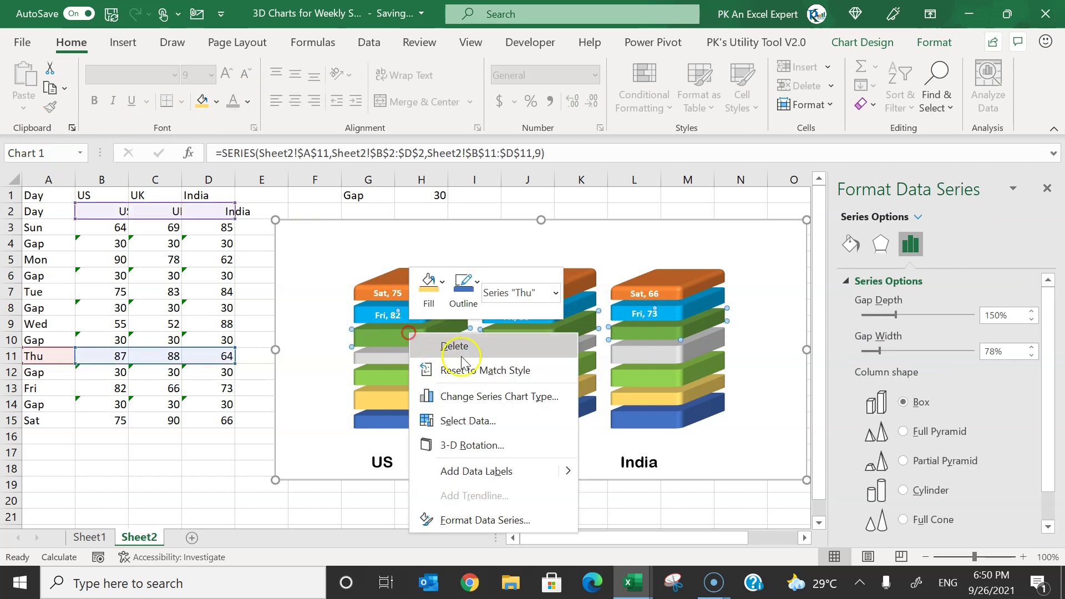
{"action": "key", "text": "Escape"}
{"action": "left_click", "coordinate": [391, 337]}
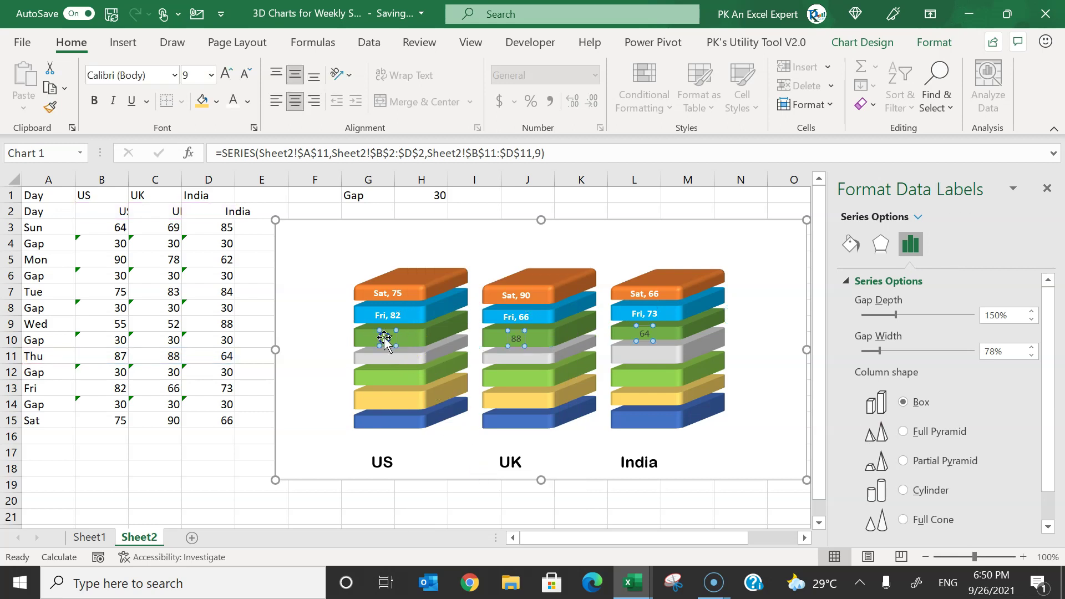
{"action": "right_click", "coordinate": [391, 340]}
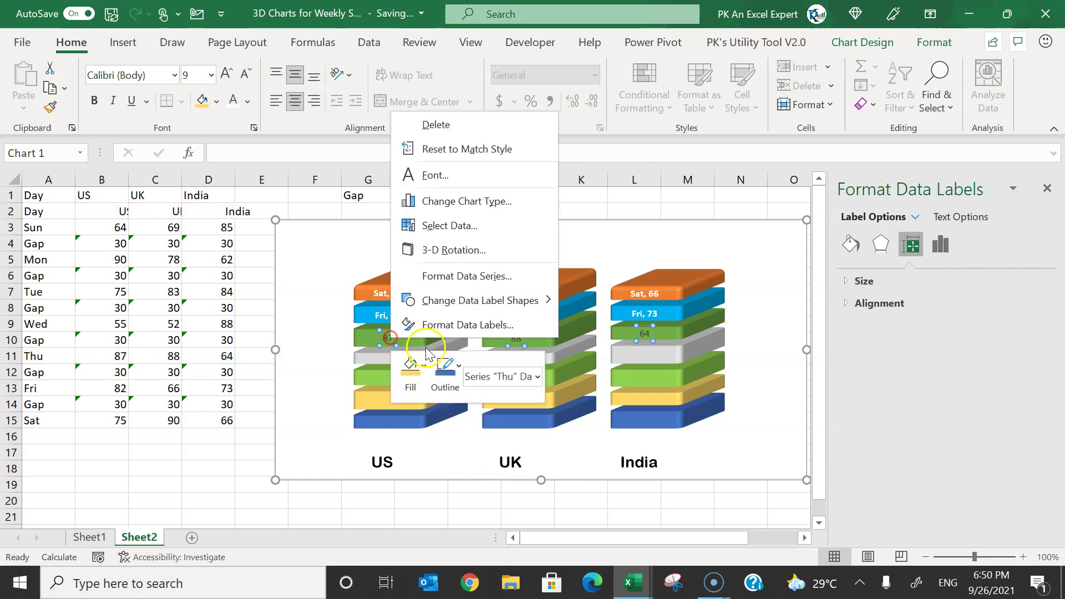
{"action": "left_click", "coordinate": [468, 325]}
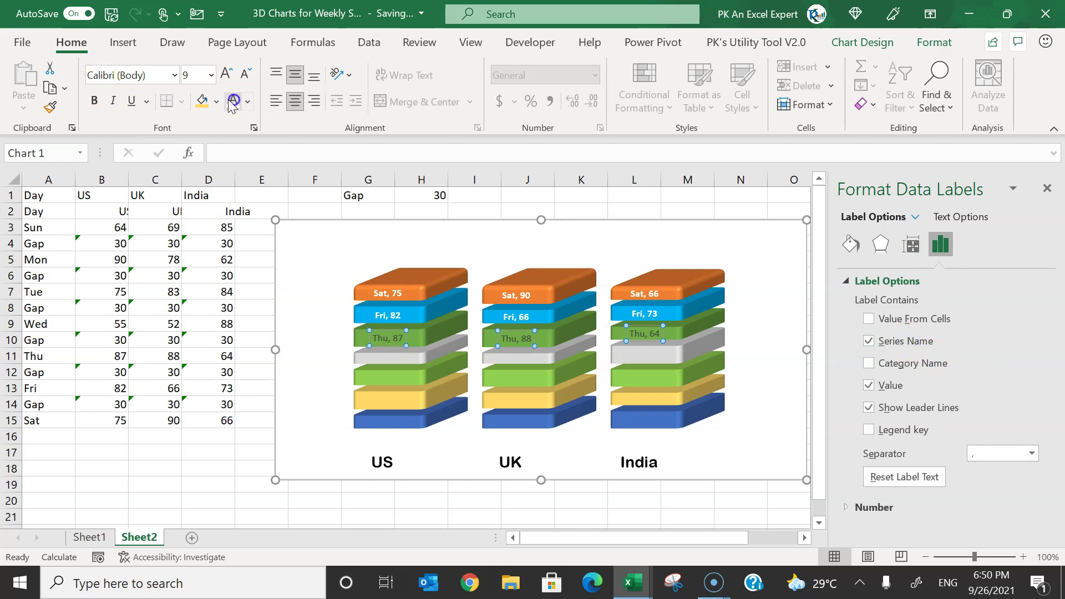
{"action": "left_click", "coordinate": [95, 100]}
{"action": "left_click", "coordinate": [391, 359]}
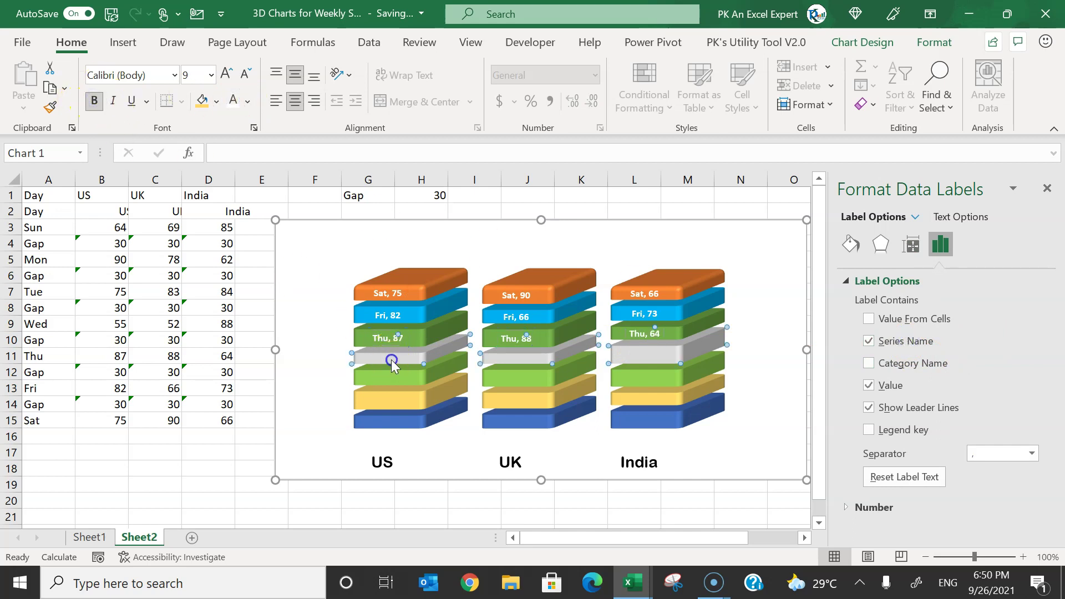
Add value labels to the grey Wed slabs and make them bold.
{"action": "left_click", "coordinate": [392, 360]}
{"action": "right_click", "coordinate": [391, 359]}
{"action": "left_click", "coordinate": [492, 496]}
{"action": "key", "text": "ctrl+b"}
Add labels to the Tue slabs and make the Tue data labels bold.
{"action": "right_click", "coordinate": [456, 363]}
{"action": "left_click", "coordinate": [869, 341]}
{"action": "right_click", "coordinate": [411, 424]}
{"action": "right_click", "coordinate": [391, 377]}
{"action": "left_click", "coordinate": [483, 405]}
{"action": "left_click", "coordinate": [94, 100]}
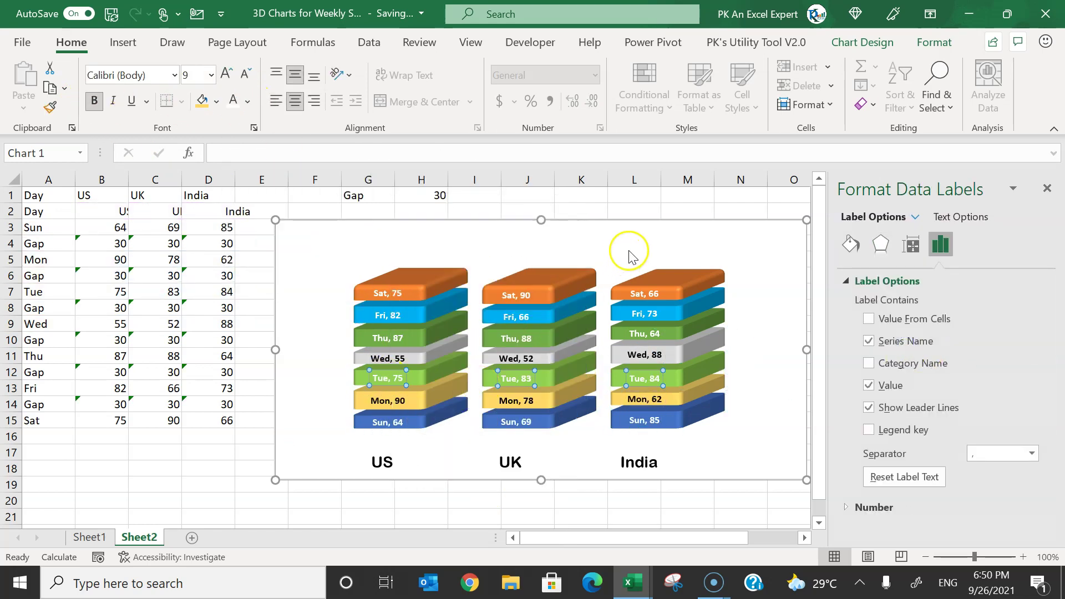
{"action": "left_click", "coordinate": [633, 255]}
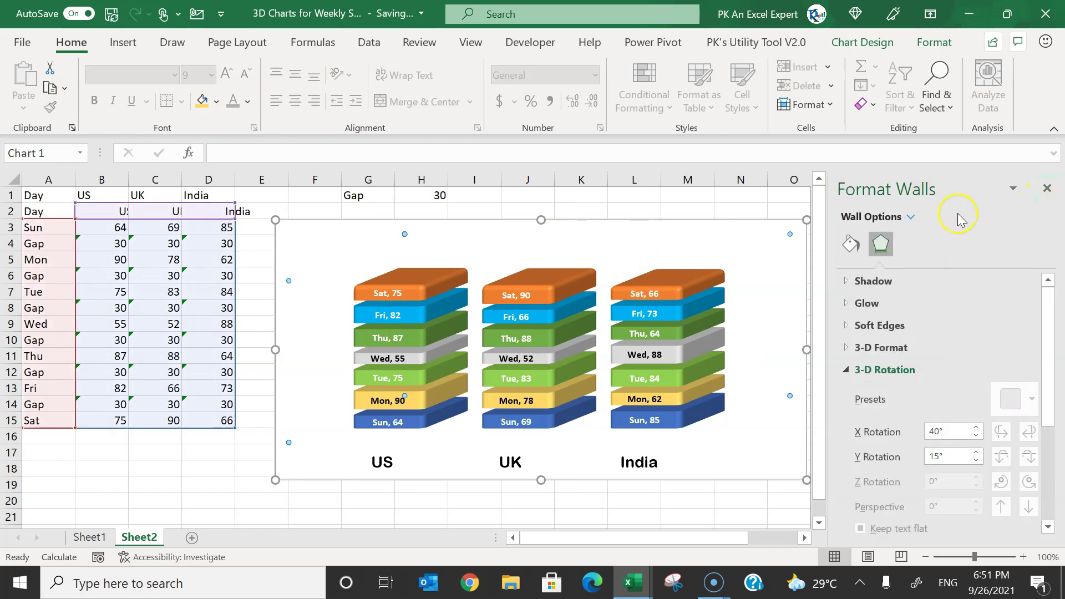
Add a chart title reading 'Weekly Sales'.
{"action": "left_click", "coordinate": [723, 472]}
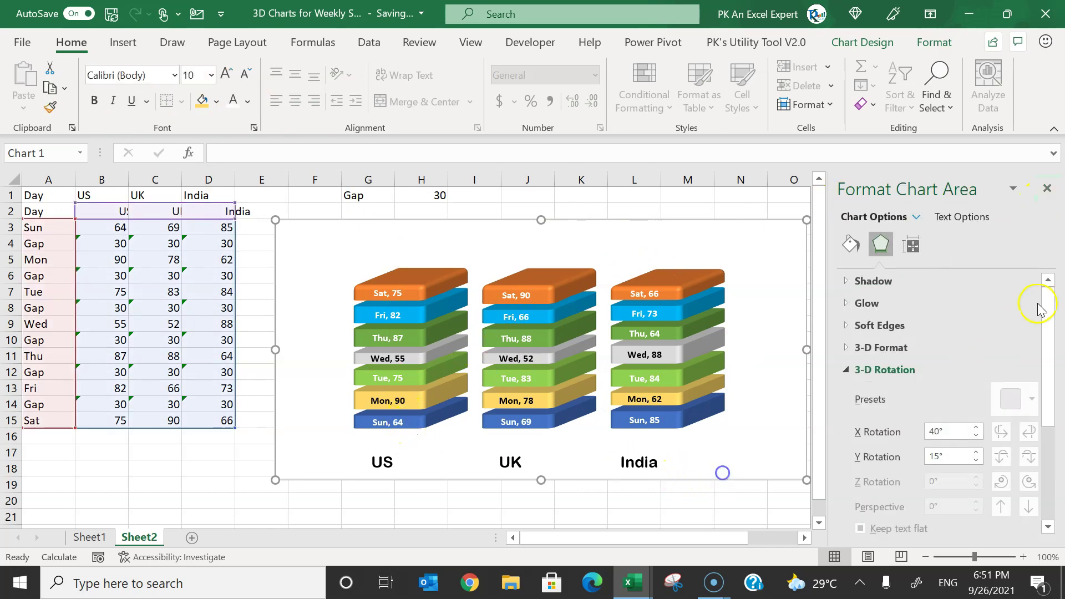
{"action": "left_click", "coordinate": [1047, 188]}
{"action": "left_click", "coordinate": [828, 230]}
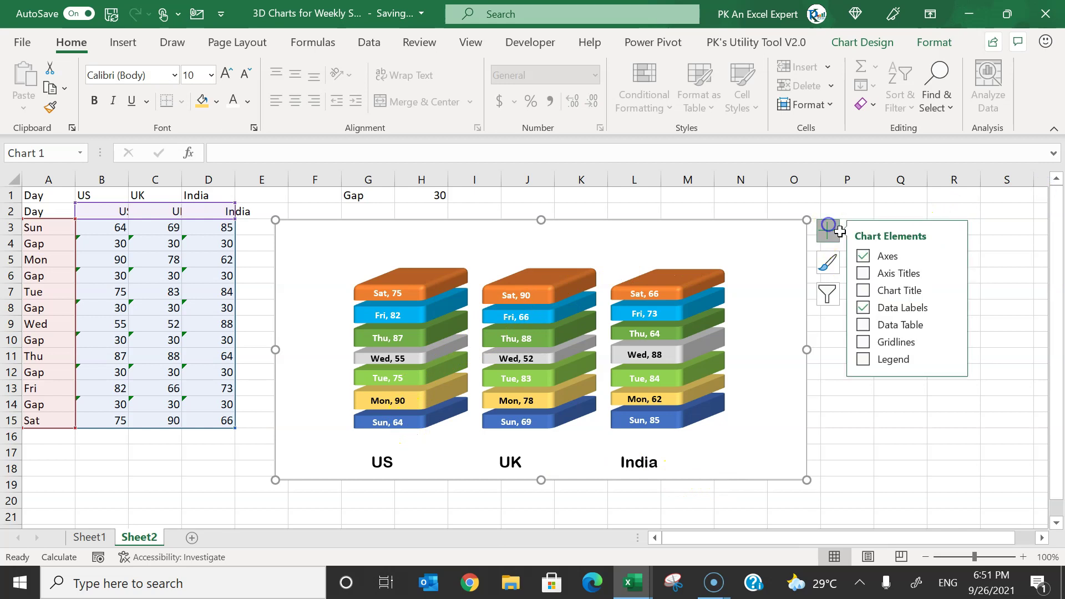
{"action": "left_click", "coordinate": [899, 290]}
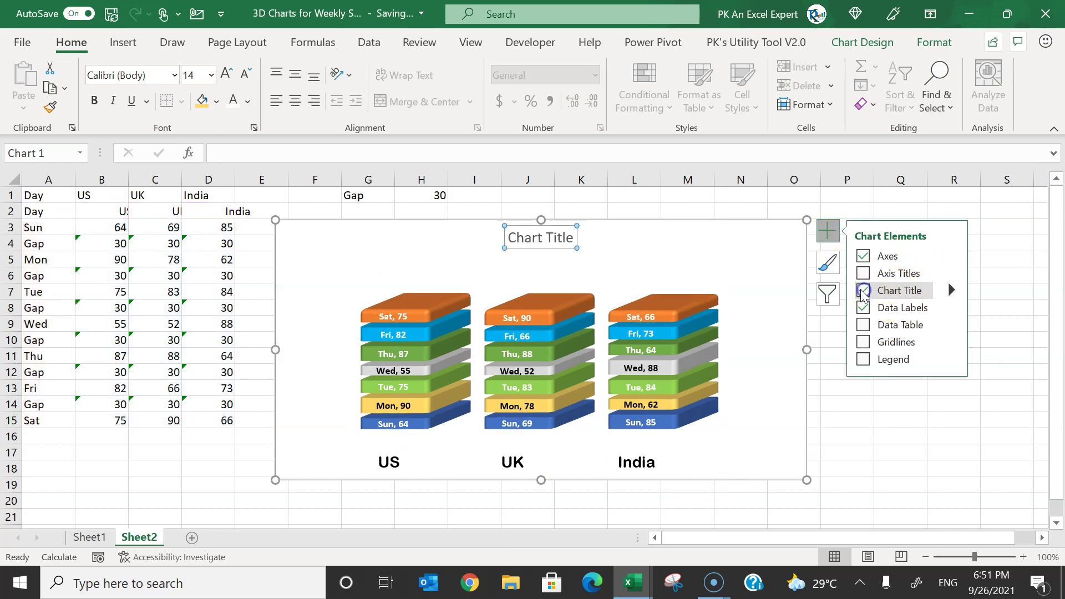
{"action": "left_click", "coordinate": [560, 238]}
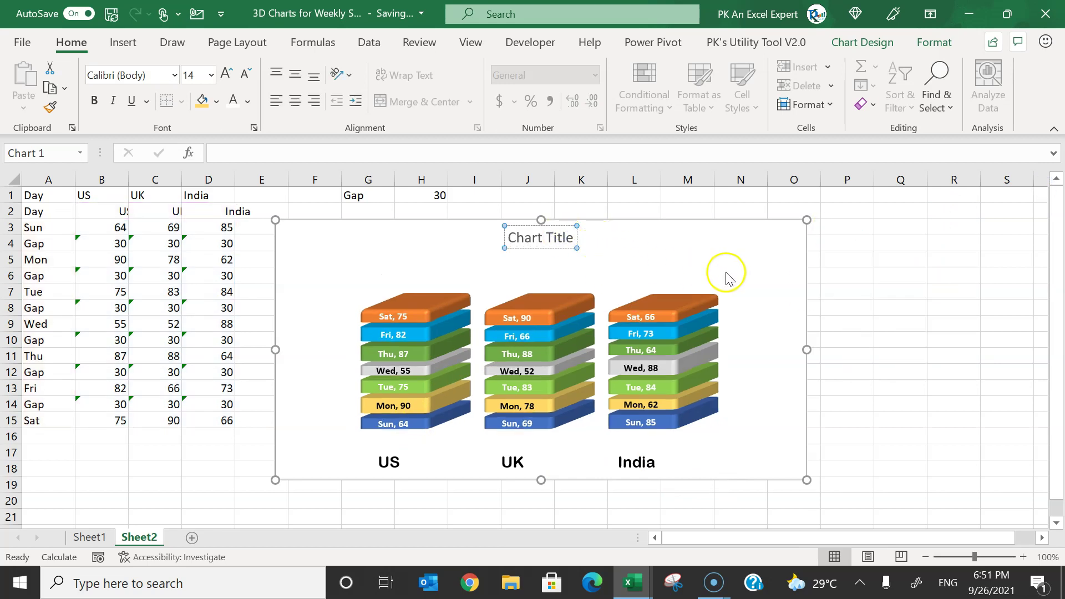
{"action": "key", "text": "ctrl+a"}
{"action": "type", "text": "Weekly Sales"}
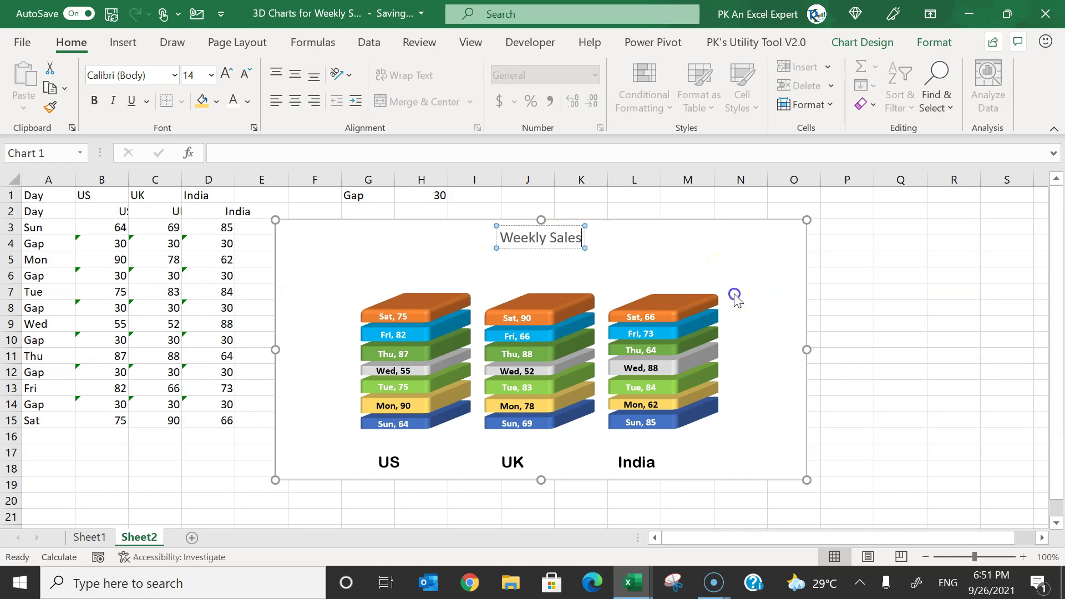
{"action": "left_click", "coordinate": [735, 298]}
Drag the plot area's corner outward to enlarge the slab stacks.
{"action": "left_click", "coordinate": [755, 431]}
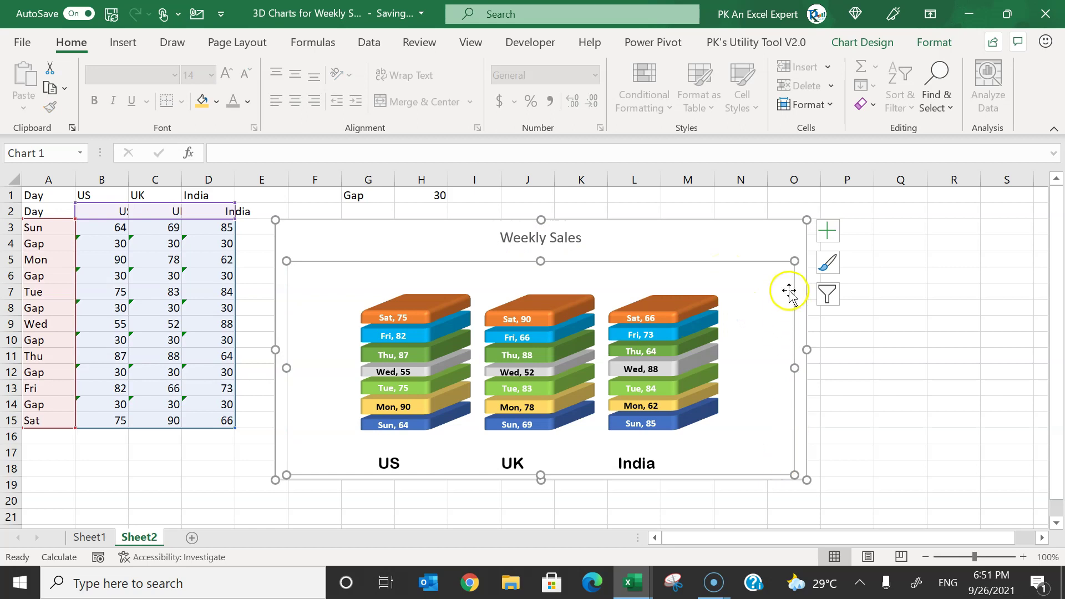
{"action": "left_click_drag", "start_coordinate": [794, 261], "coordinate": [802, 234]}
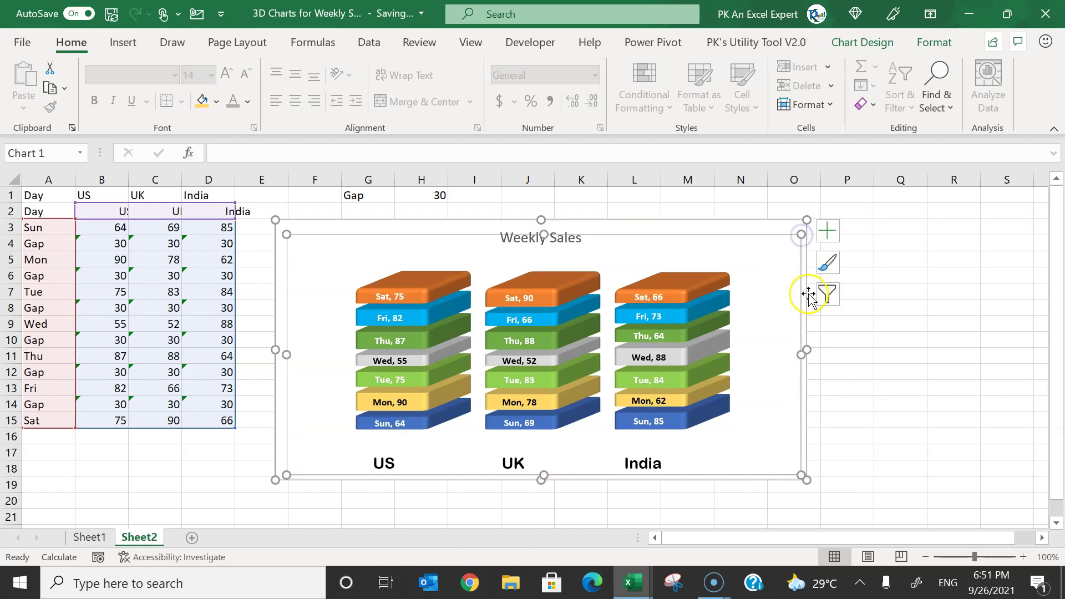
{"action": "left_click", "coordinate": [911, 402]}
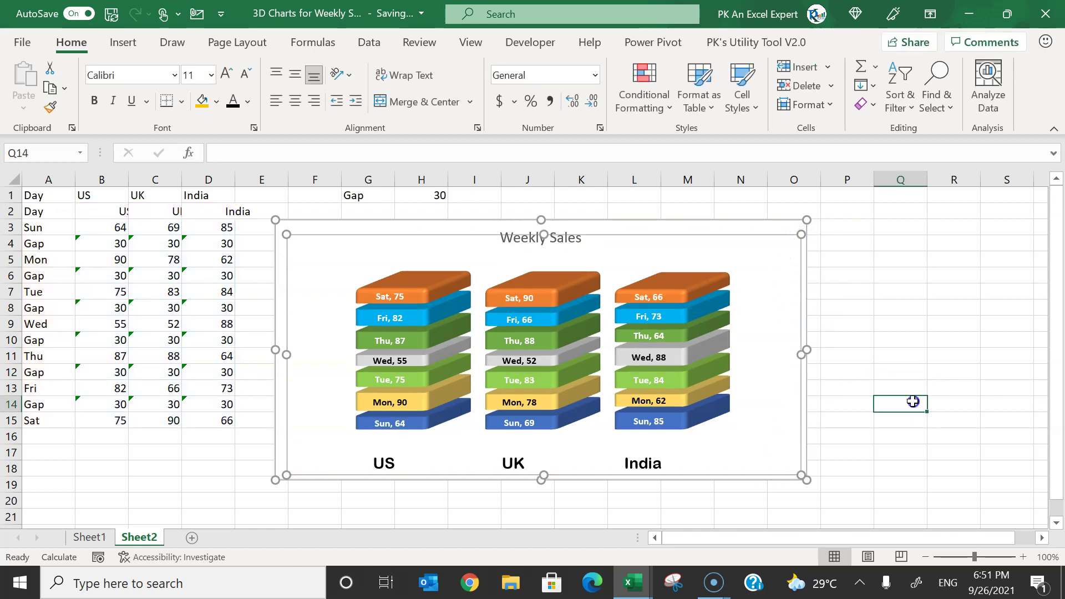
Select and hide Gap rows 4, 6, 8, 10, 12, 14 and header row 2.
{"action": "left_click", "coordinate": [29, 244]}
{"action": "left_click", "coordinate": [11, 245]}
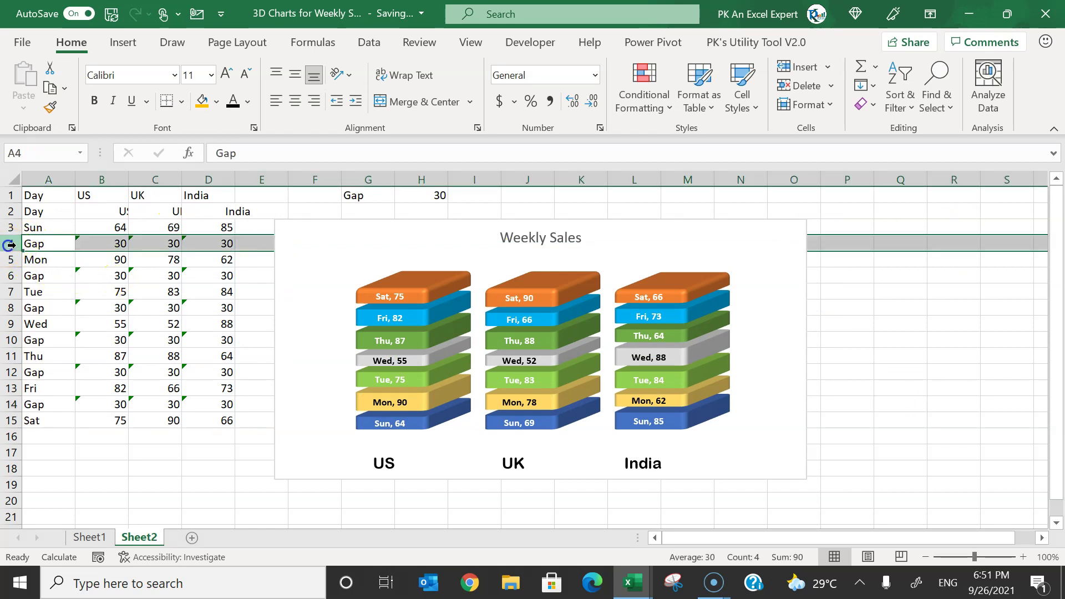
{"action": "left_click", "coordinate": [11, 275], "text": "ctrl"}
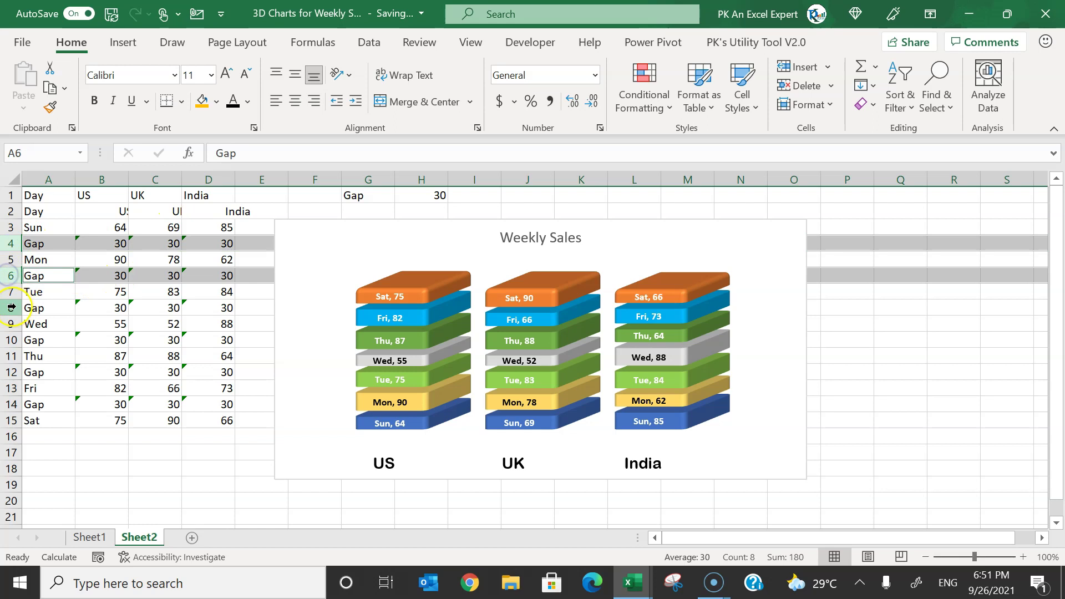
{"action": "left_click", "coordinate": [12, 308], "text": "ctrl"}
{"action": "left_click", "coordinate": [11, 342], "text": "ctrl"}
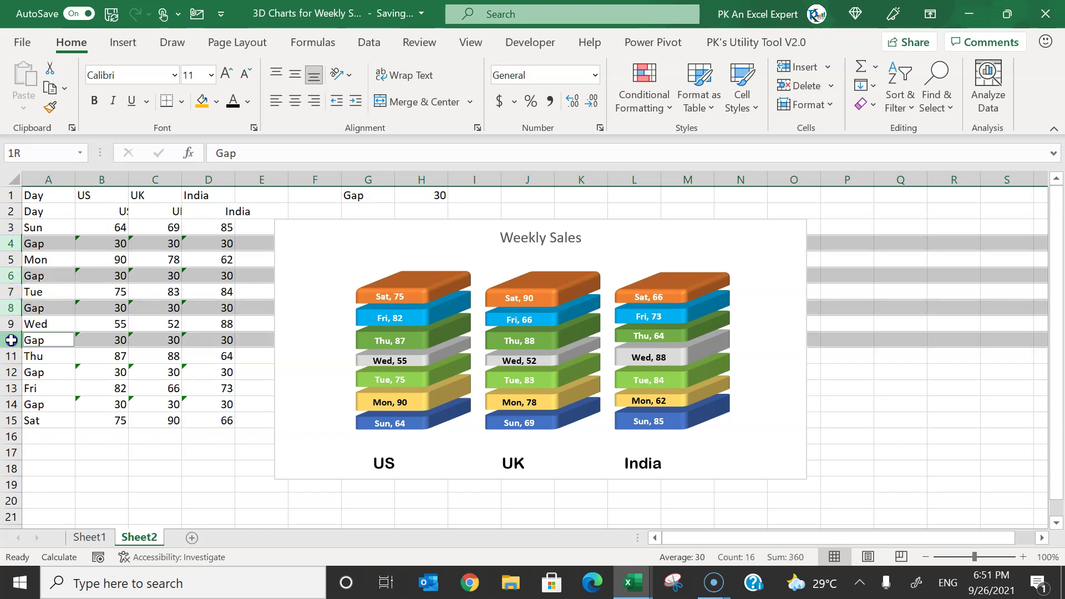
{"action": "left_click", "coordinate": [11, 372], "text": "ctrl"}
{"action": "left_click", "coordinate": [11, 405], "text": "ctrl"}
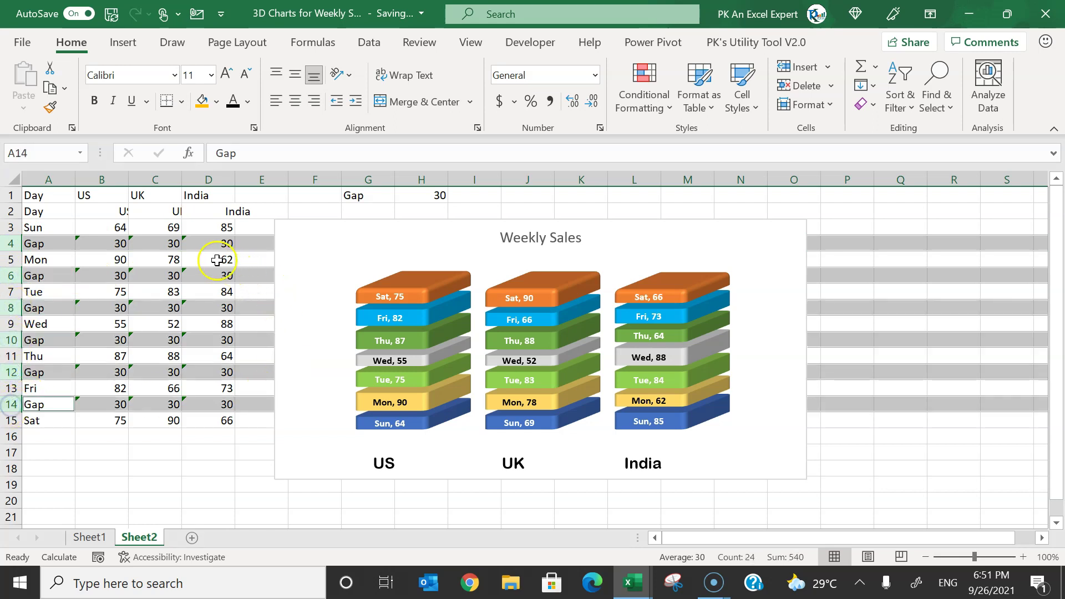
{"action": "left_click", "coordinate": [11, 211], "text": "ctrl"}
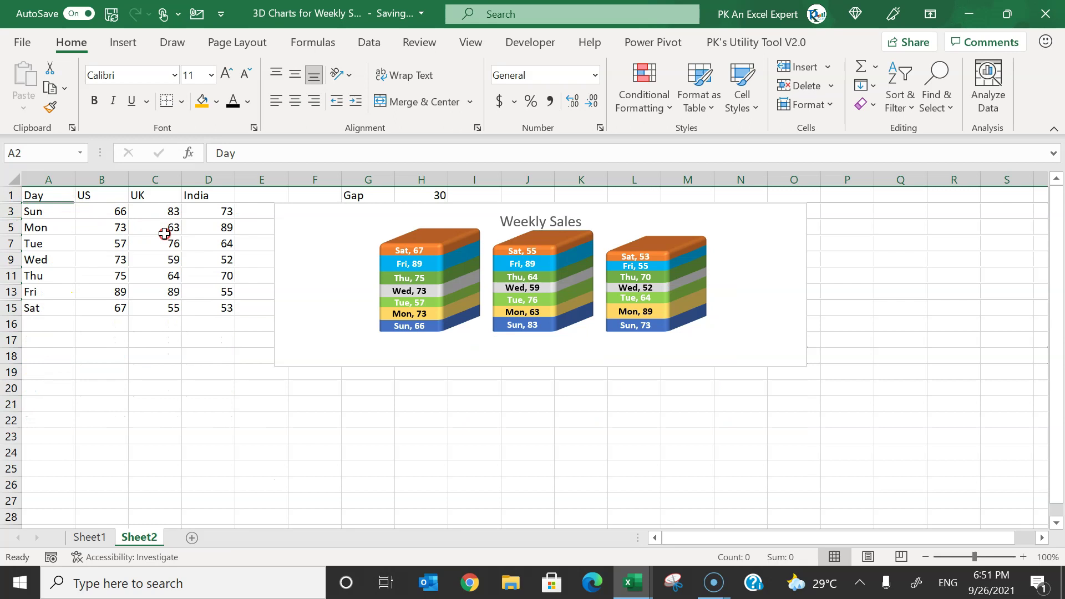
Move the chart up beside the data and stretch it taller.
{"action": "left_click", "coordinate": [165, 238]}
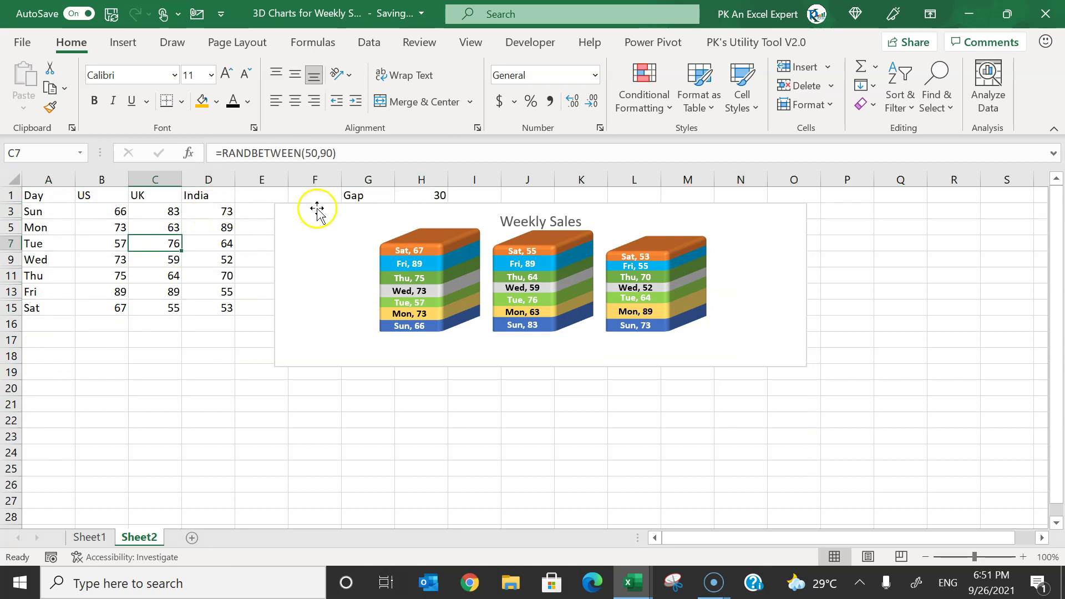
{"action": "mouse_move", "coordinate": [312, 207]}
{"action": "left_mouse_down"}
{"action": "mouse_move", "coordinate": [286, 232]}
{"action": "mouse_move", "coordinate": [293, 216]}
{"action": "left_mouse_up"}
{"action": "left_click_drag", "start_coordinate": [522, 377], "coordinate": [522, 484]}
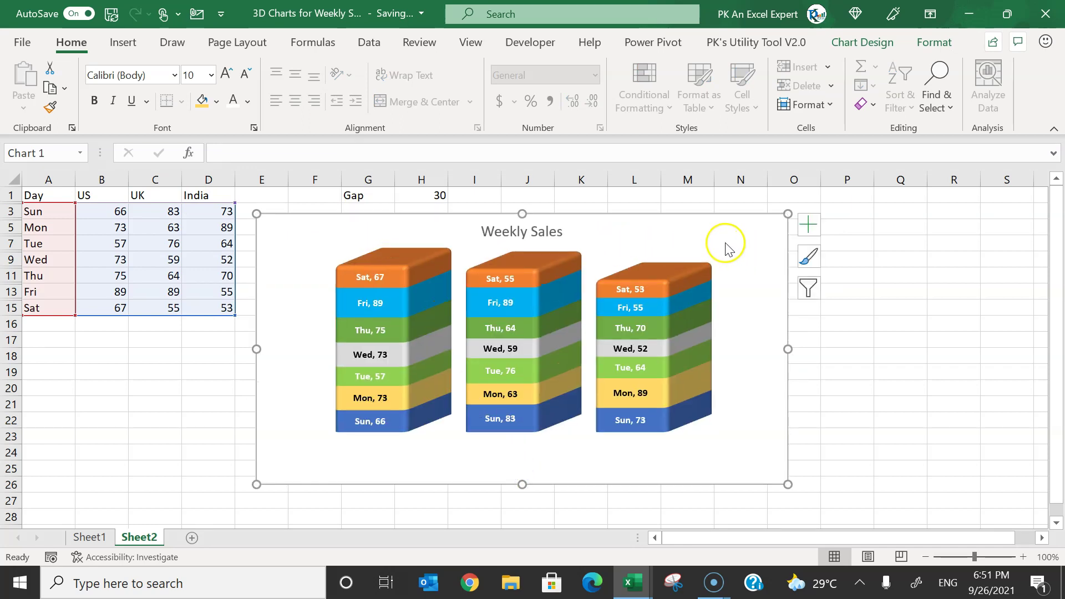
Enable 'Show data in hidden rows and columns' in the chart's Select Data settings.
{"action": "right_click", "coordinate": [696, 235]}
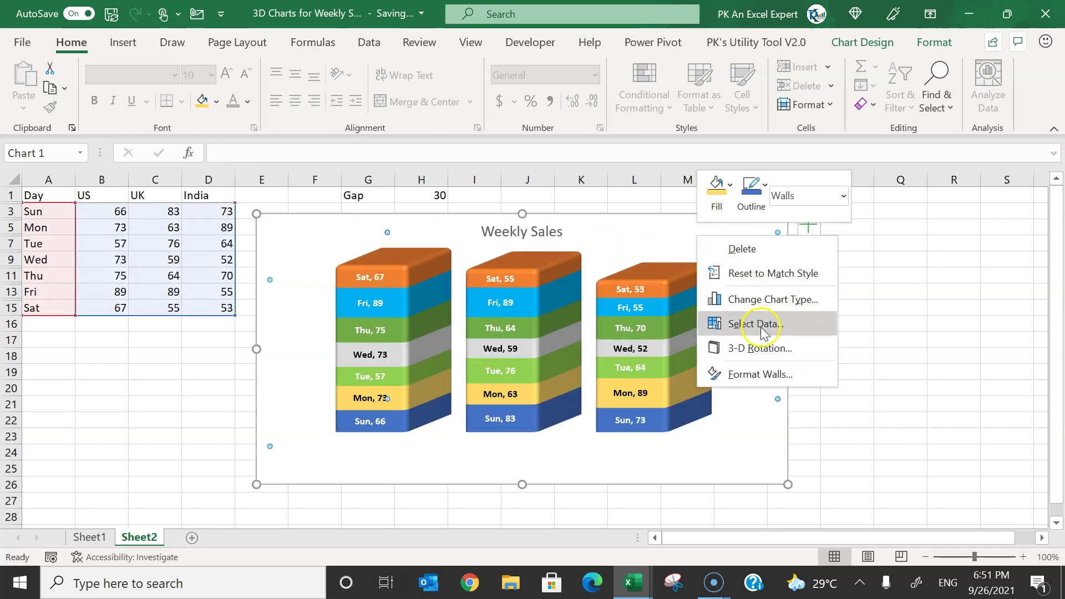
{"action": "left_click", "coordinate": [763, 327]}
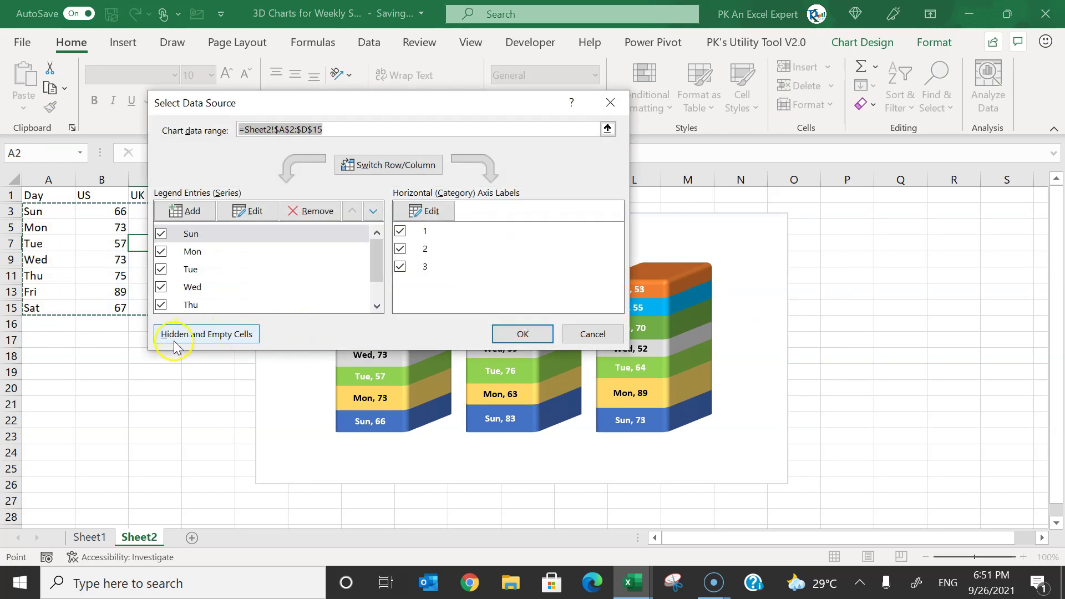
{"action": "left_click", "coordinate": [255, 336]}
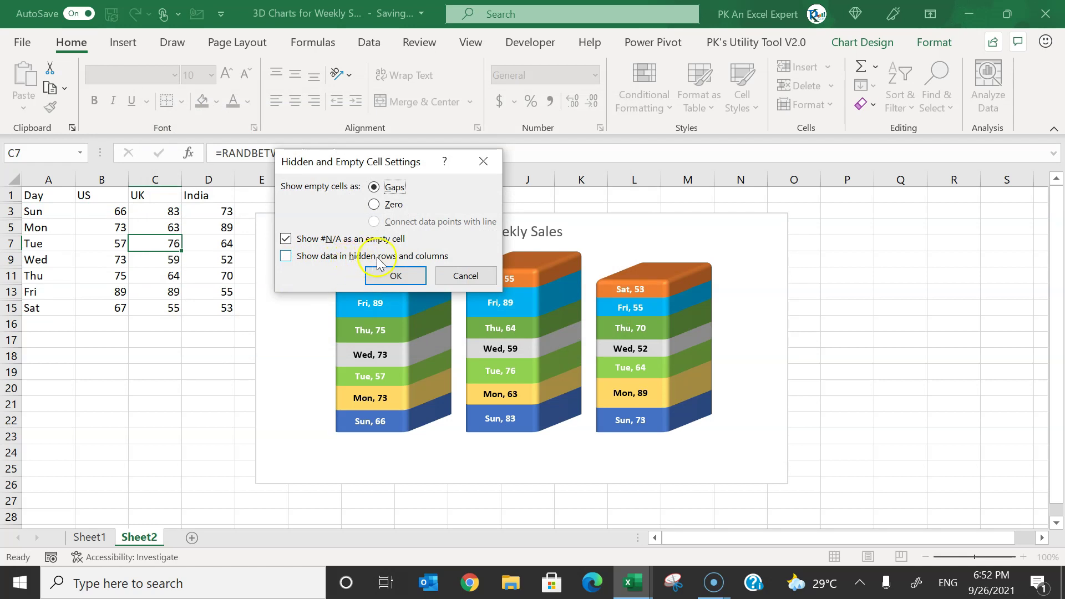
{"action": "left_click", "coordinate": [425, 261]}
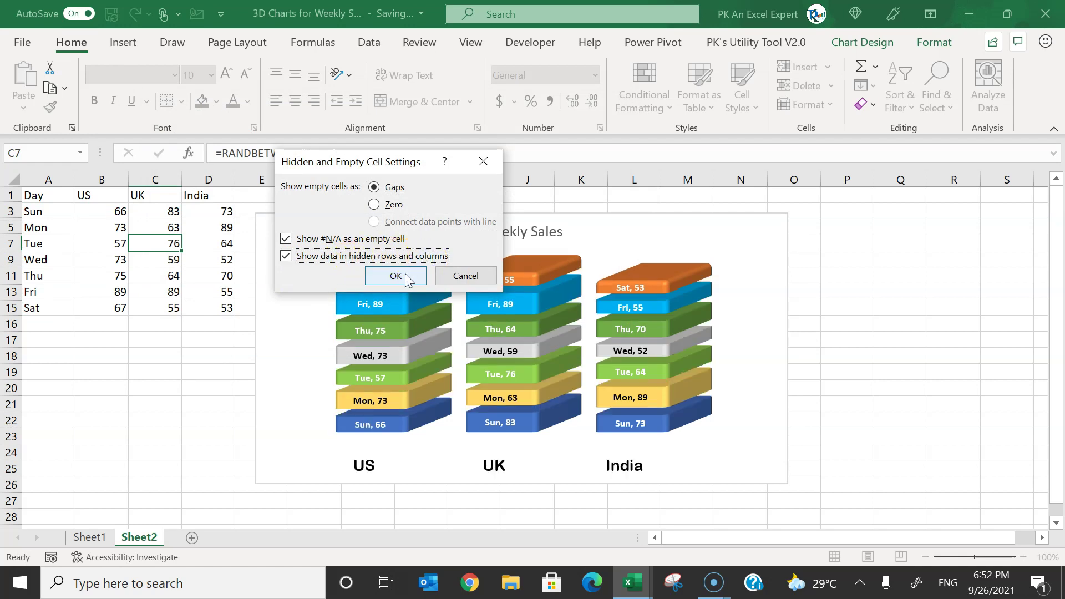
{"action": "left_click", "coordinate": [396, 276]}
{"action": "left_click", "coordinate": [525, 329]}
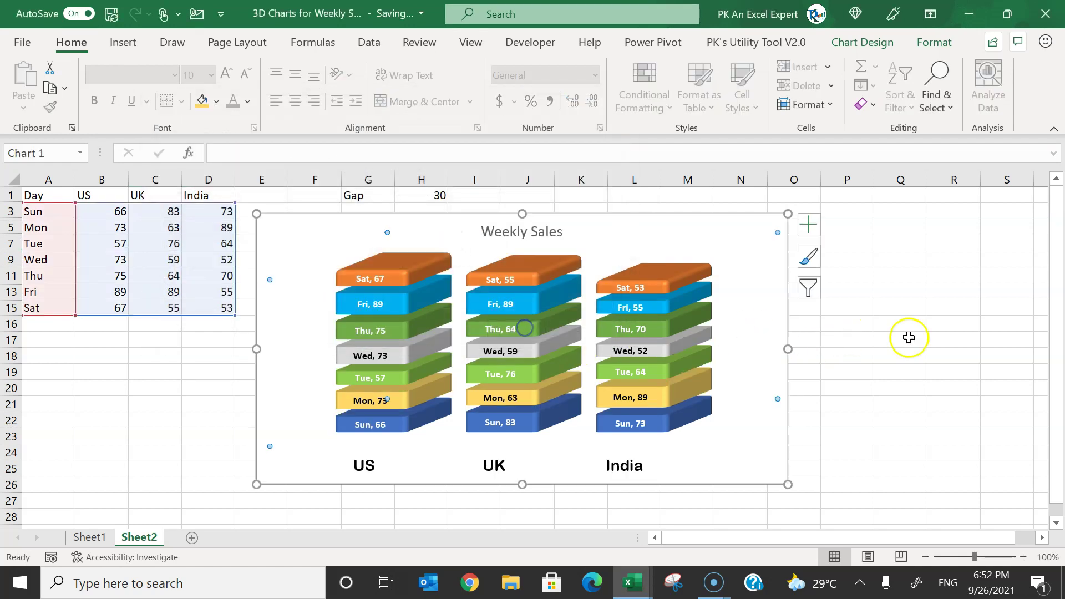
{"action": "left_click", "coordinate": [909, 338]}
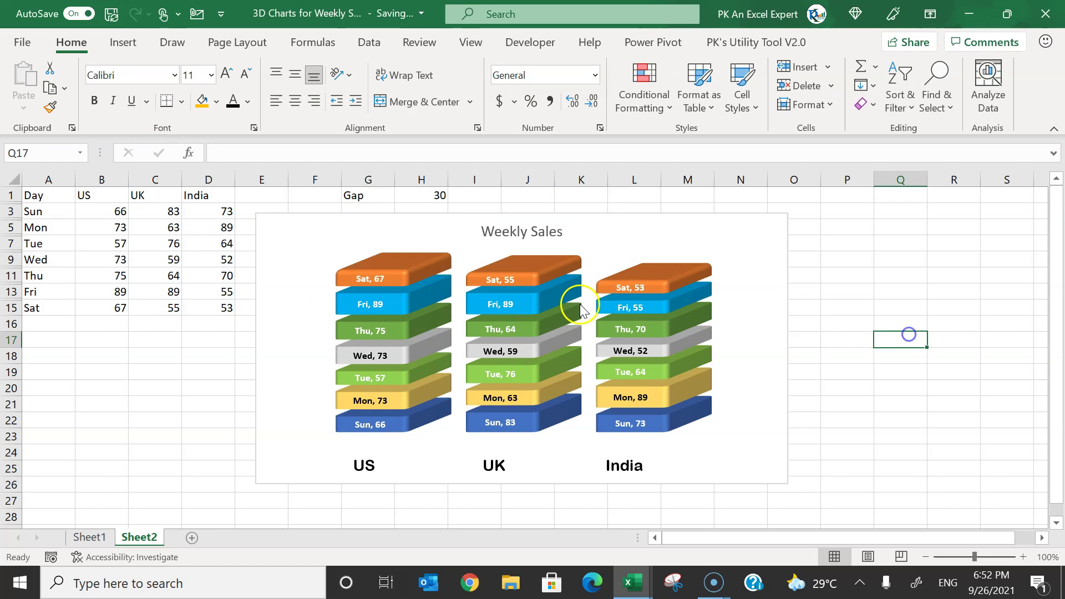
Set the Gap value in H1 to 10, then to 60, to compare slab spacing.
{"action": "left_click", "coordinate": [437, 195]}
{"action": "type", "text": "10"}
{"action": "key", "text": "Return"}
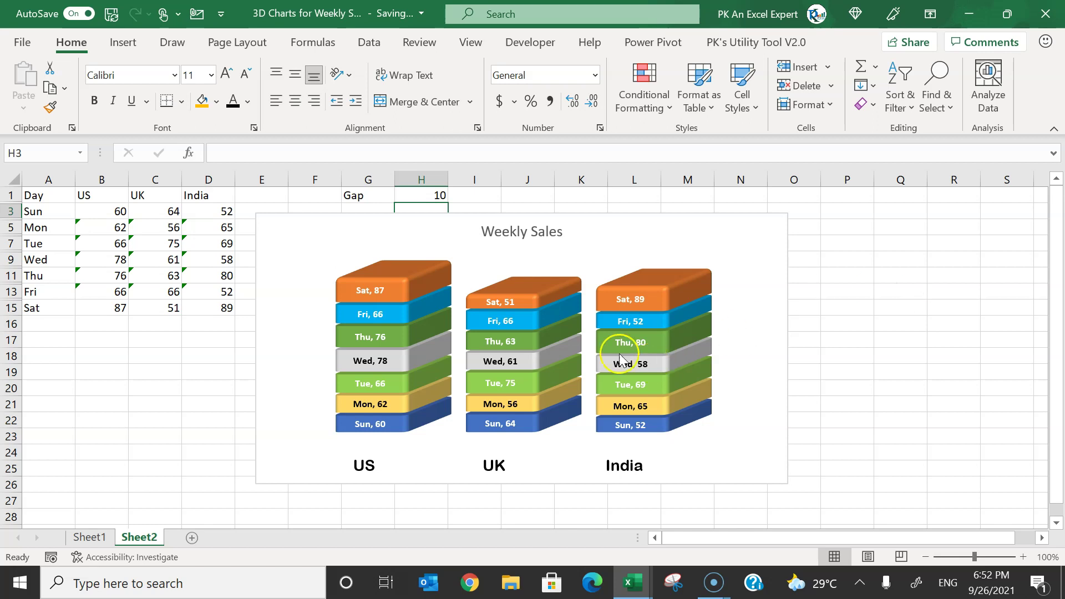
{"action": "left_click", "coordinate": [425, 195]}
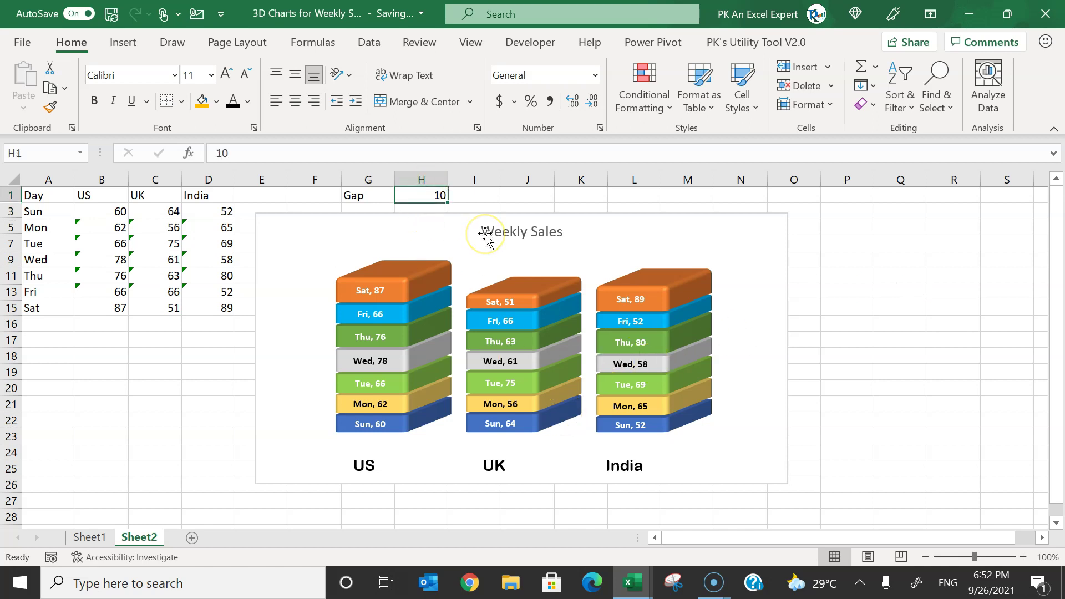
{"action": "type", "text": "60"}
{"action": "key", "text": "Return"}
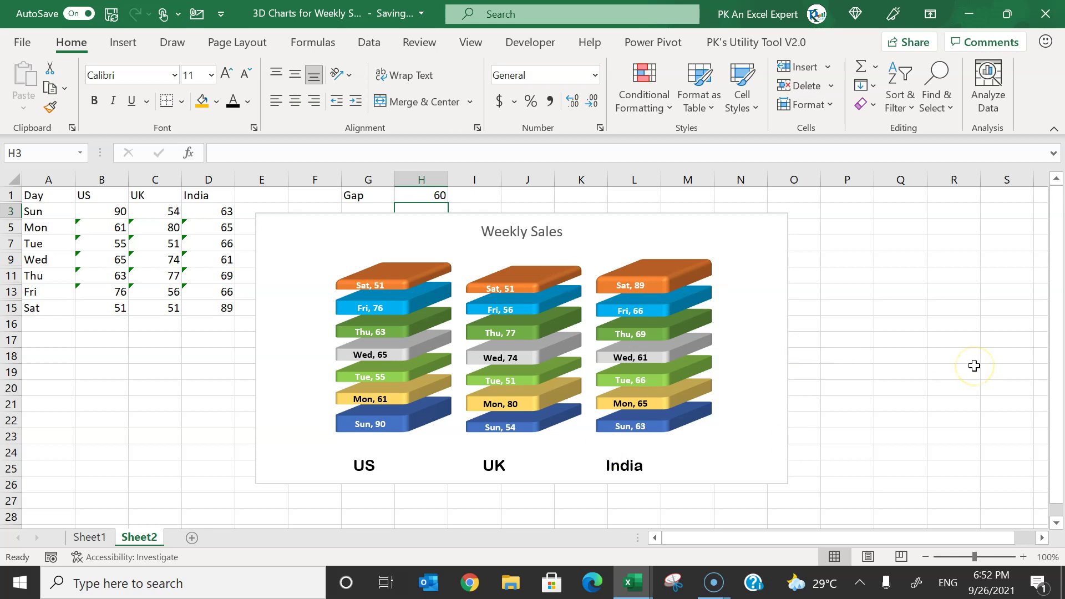
Set the Gap in H1 back to 30.
{"action": "left_click", "coordinate": [422, 192]}
{"action": "type", "text": "30"}
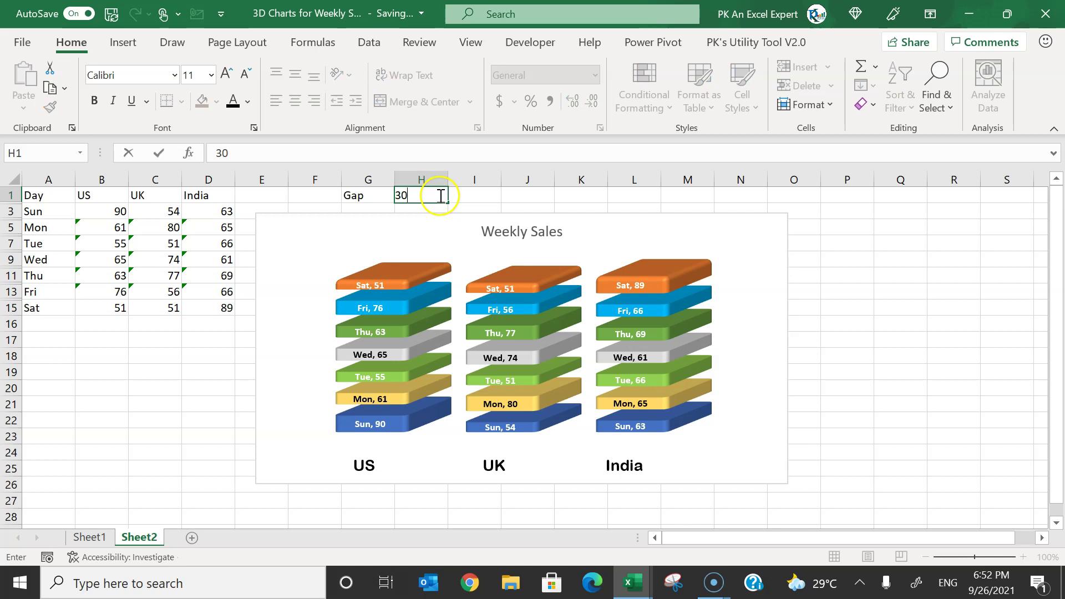
{"action": "key", "text": "Return"}
{"action": "left_click", "coordinate": [901, 260]}
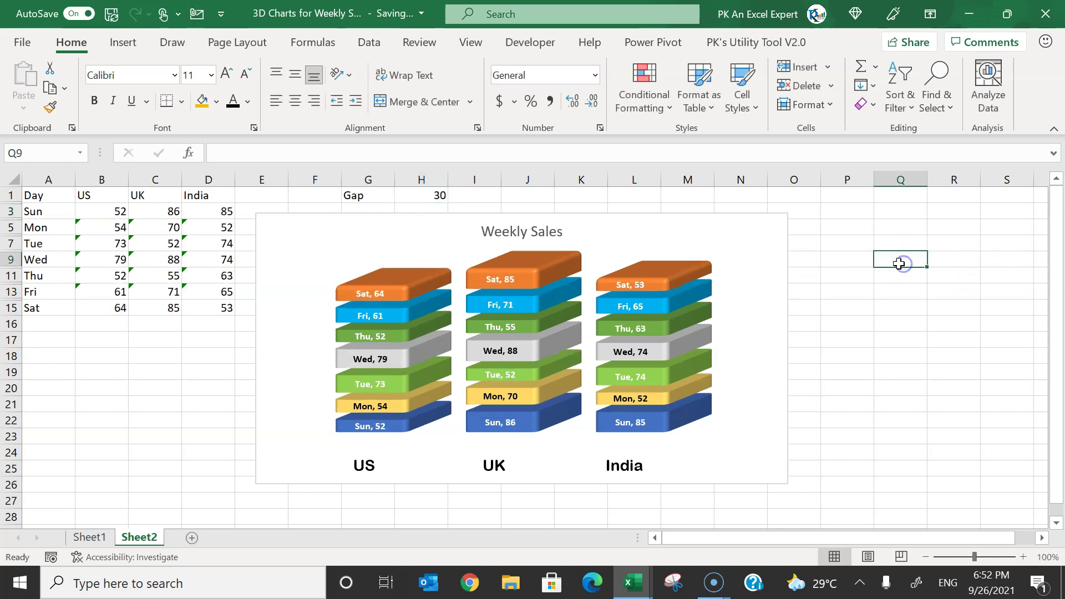